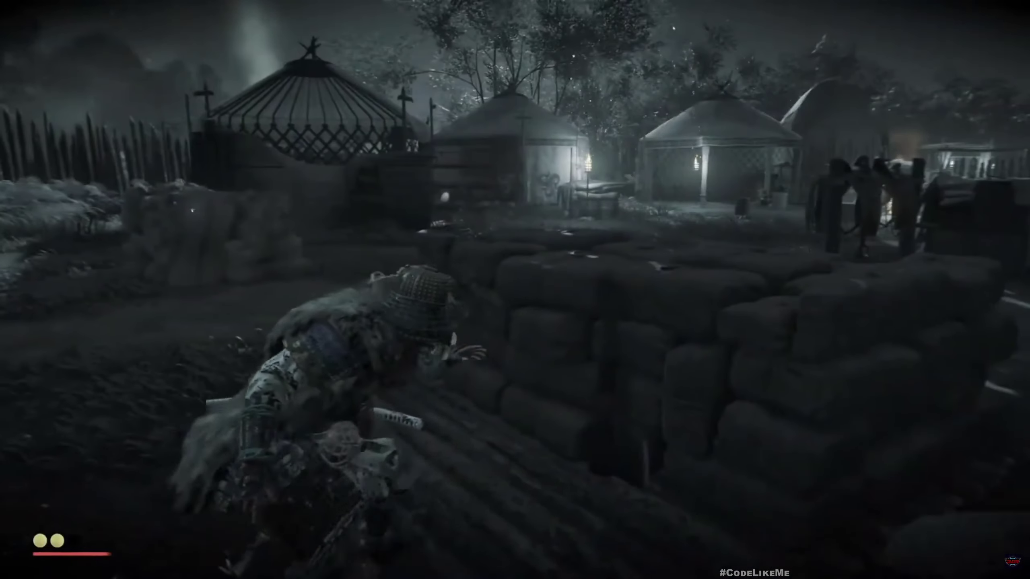
pyautogui.press('space')
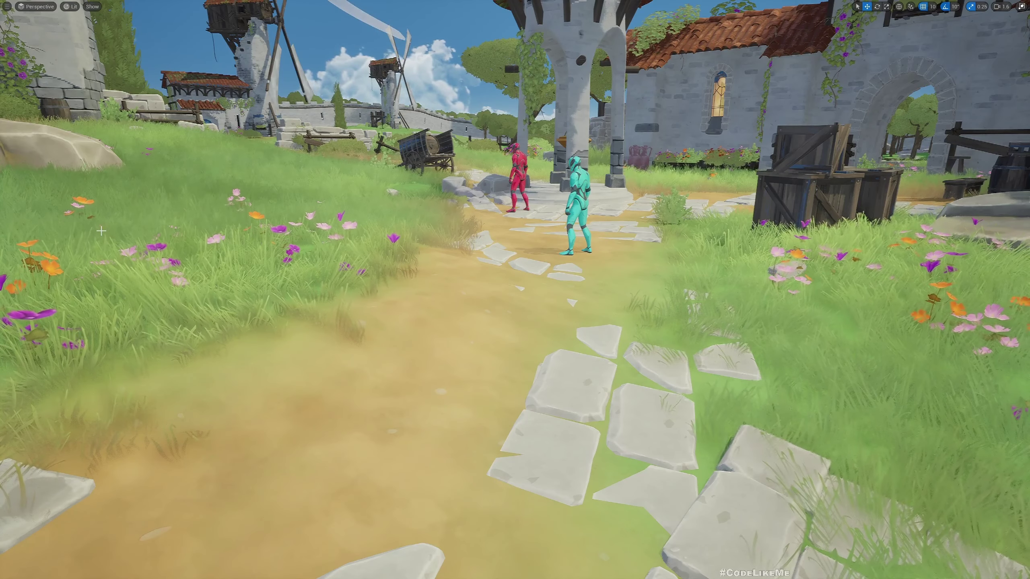
# Step: Play the level and toggle the grayscale color pop effect on and off, viewing the characters from several angles
pyautogui.moveTo(426, 229)
pyautogui.mouseDown(button='right')
pyautogui.moveTo(324, 199)
pyautogui.moveTo(426, 230)
pyautogui.mouseUp(button='right')
pyautogui.hotkey('alt', 'p')
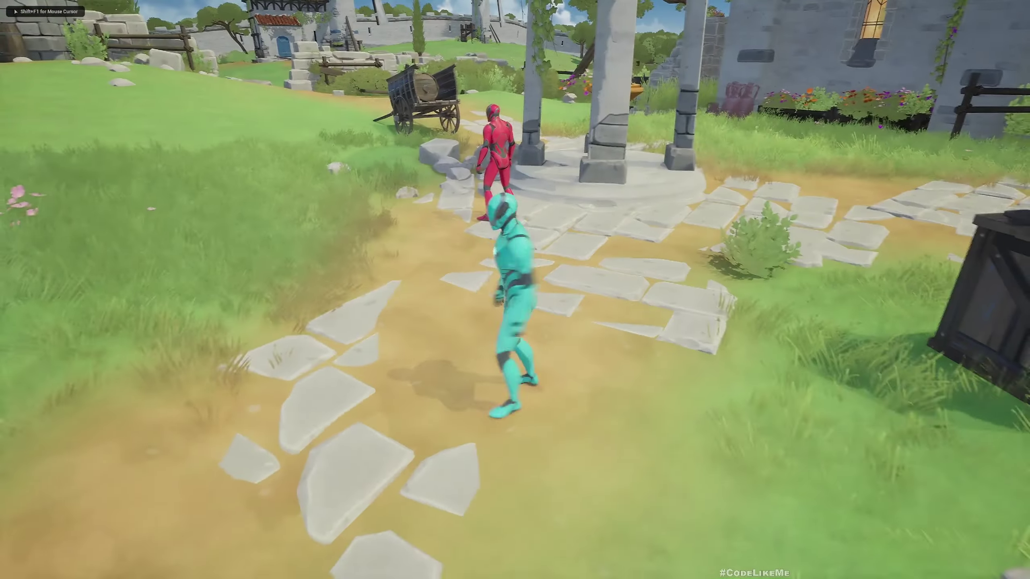
pyautogui.press('s')
pyautogui.press('w')
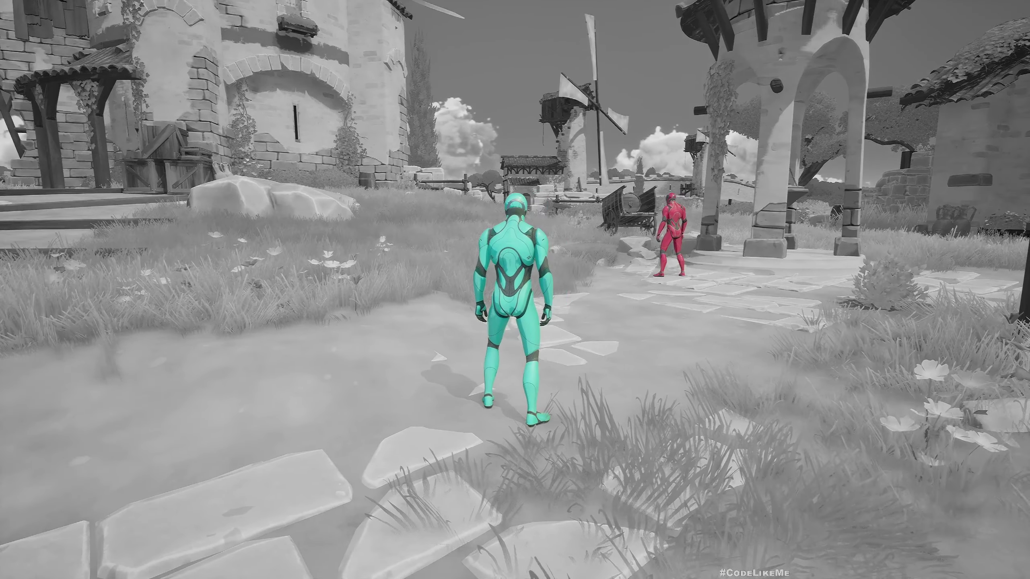
pyautogui.press('s')
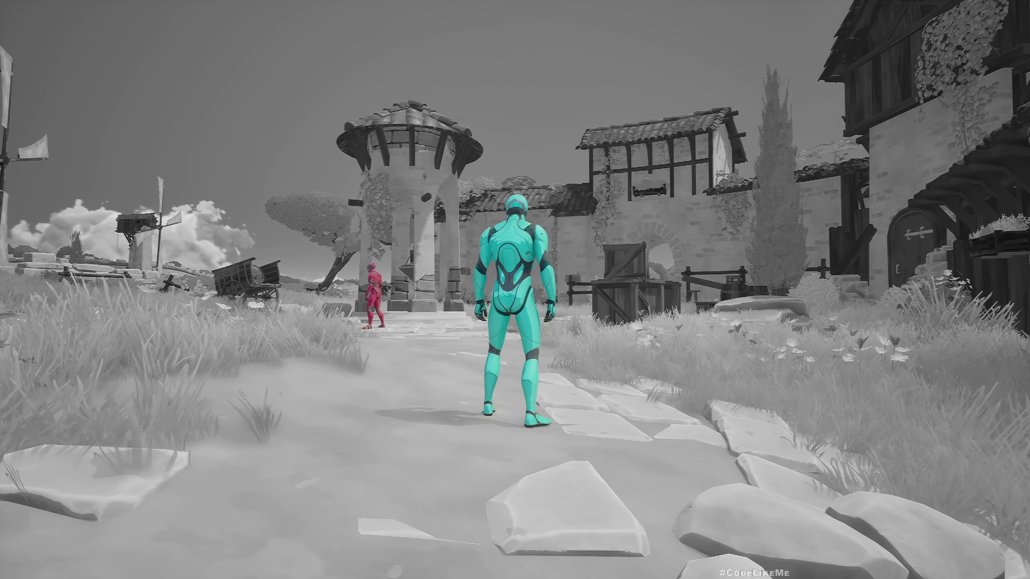
pyautogui.press('v')
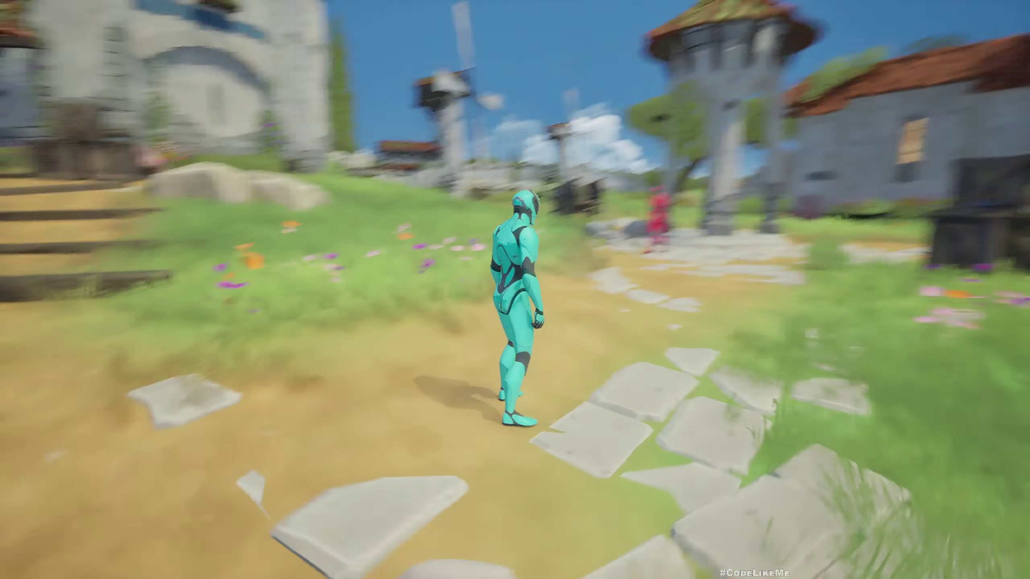
pyautogui.press('v')
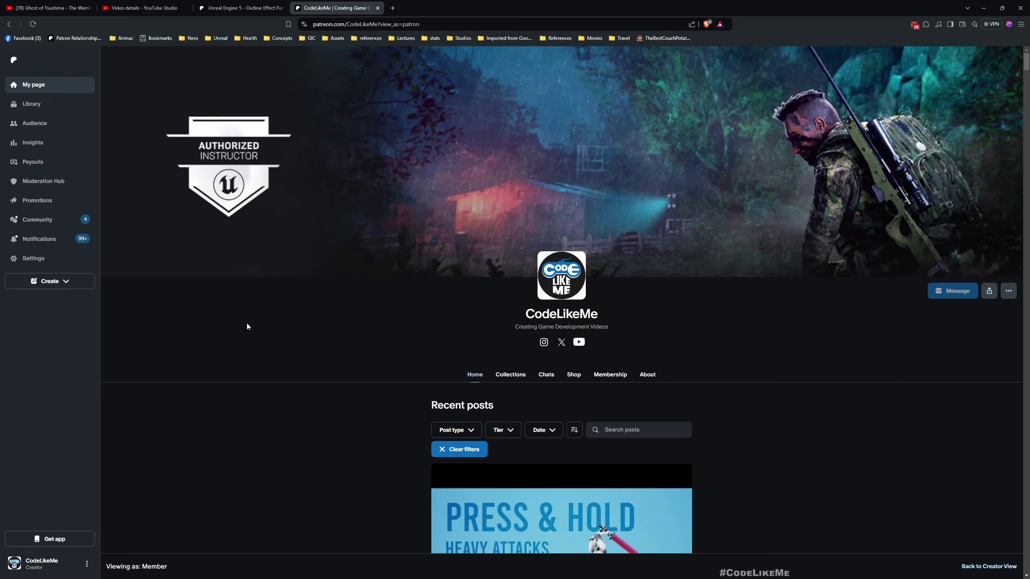
# Step: Browse the recent tutorial and project file posts on the CodeLikeMe Patreon page
pyautogui.scroll(-10, 248, 325)
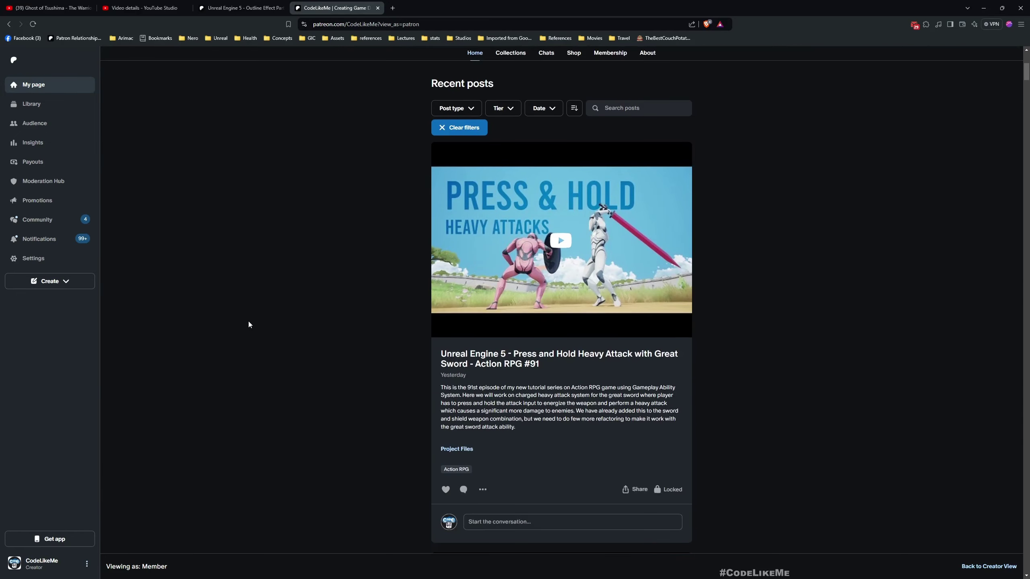
pyautogui.scroll(-15, 248, 326)
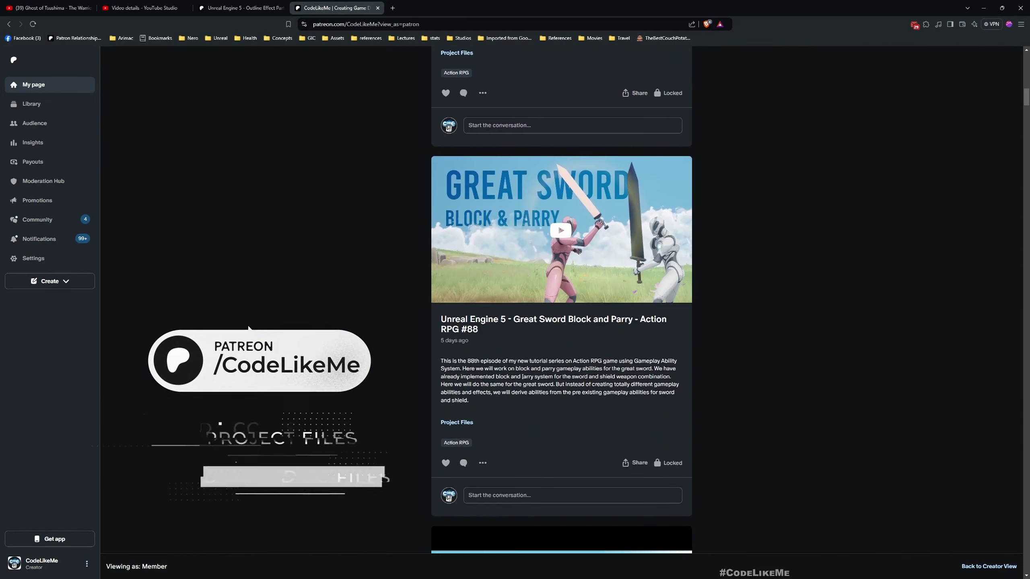
pyautogui.scroll(-15, 248, 326)
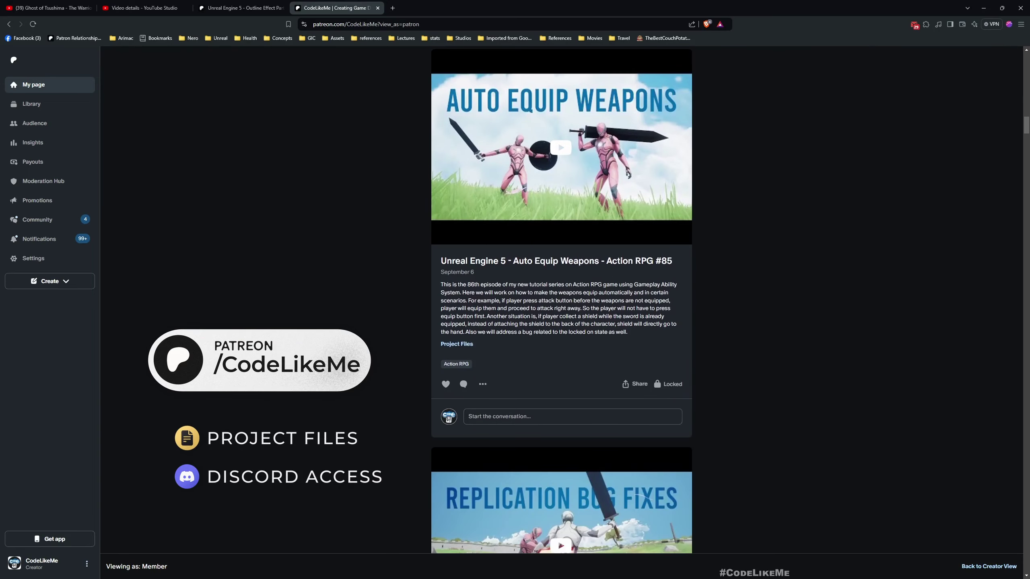
pyautogui.scroll(-15, 248, 325)
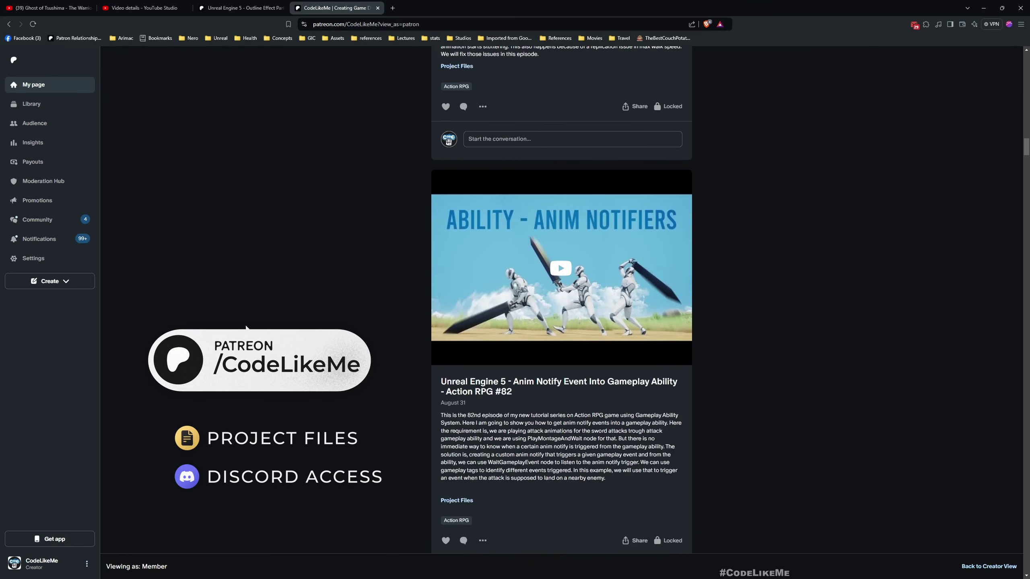
pyautogui.scroll(-12, 248, 325)
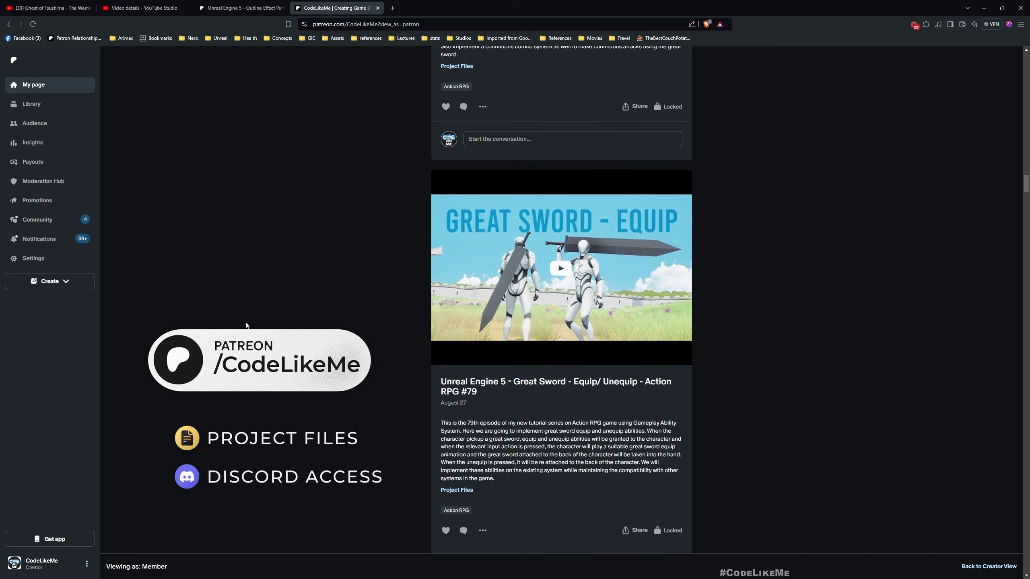
pyautogui.scroll(-12, 248, 325)
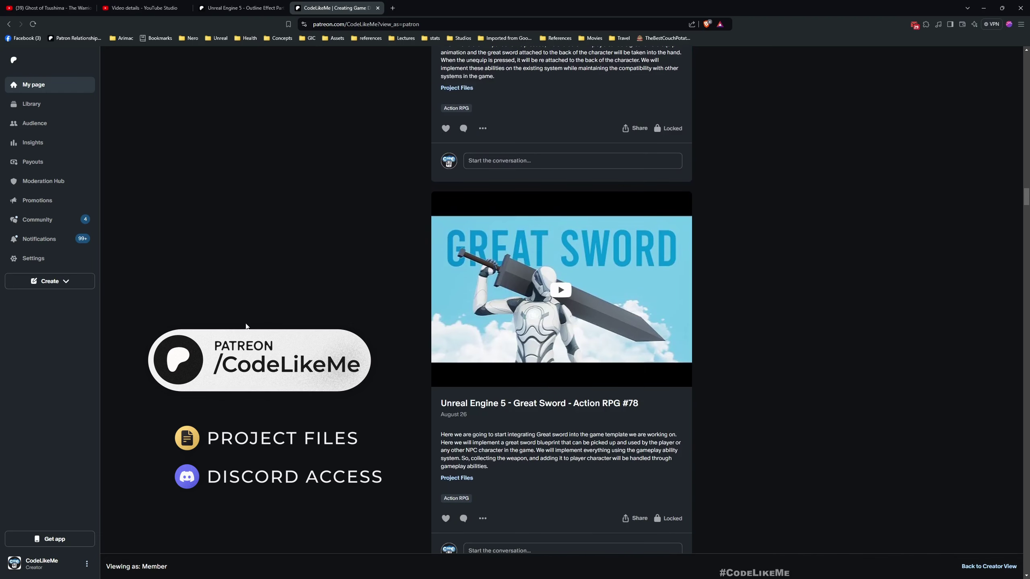
pyautogui.scroll(-12, 248, 326)
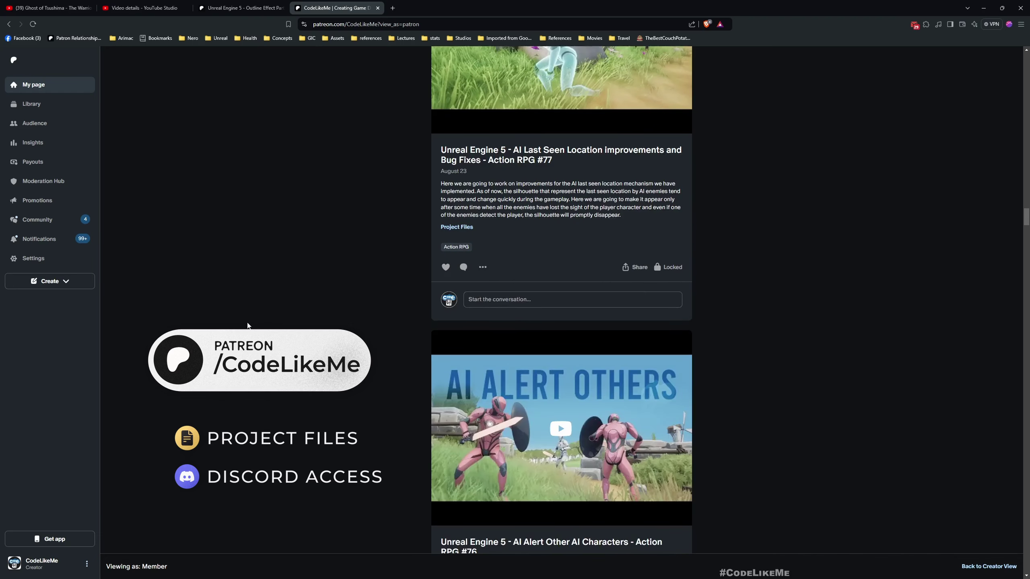
pyautogui.scroll(-5, 248, 326)
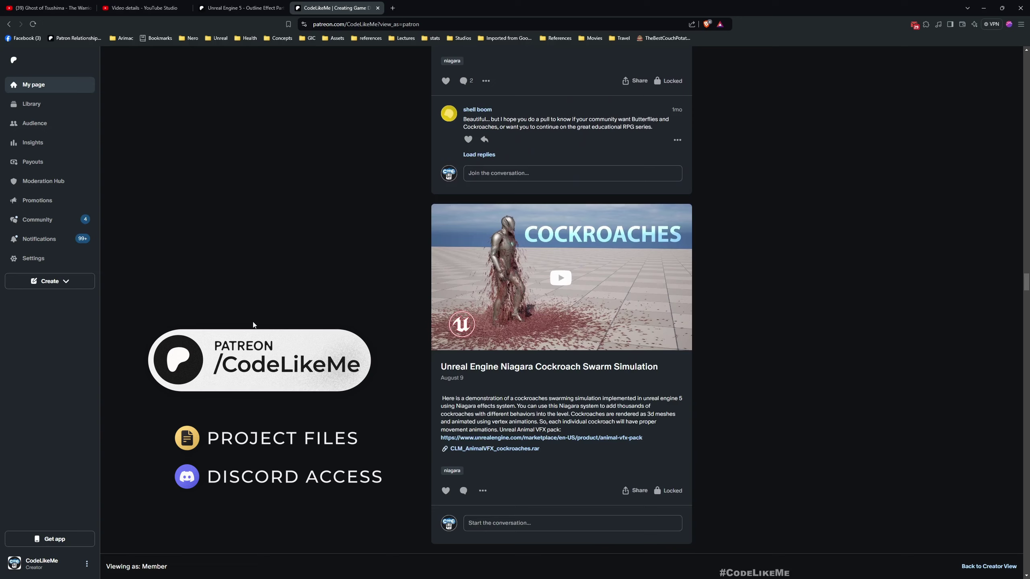
pyautogui.scroll(-15, 253, 324)
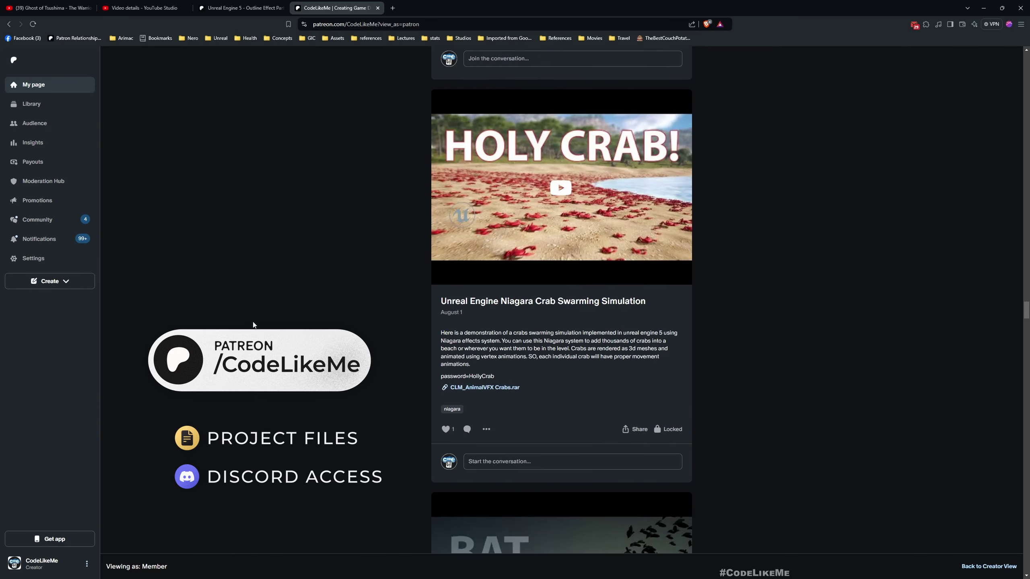
pyautogui.scroll(-16, 254, 323)
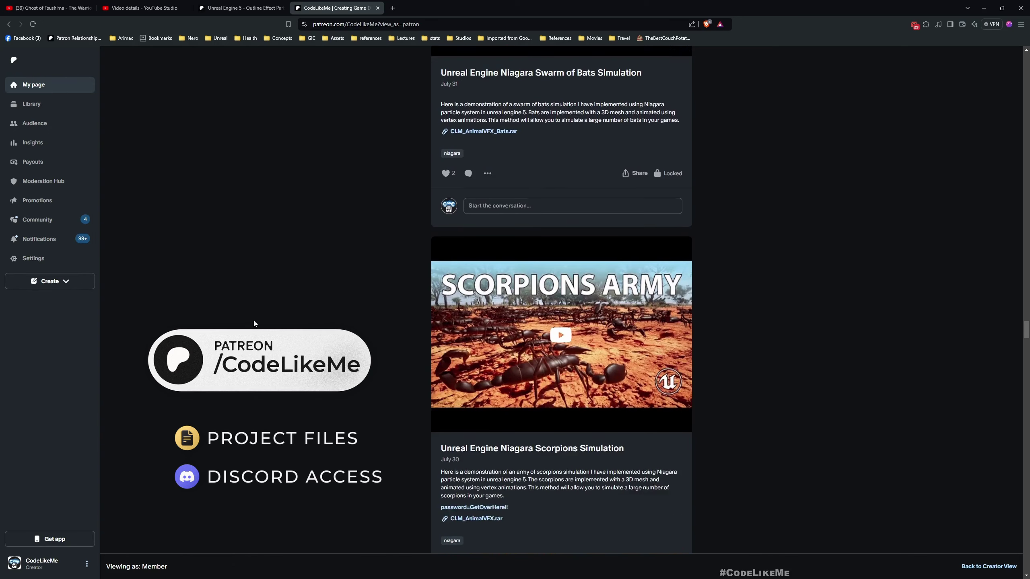
pyautogui.scroll(-2, 254, 323)
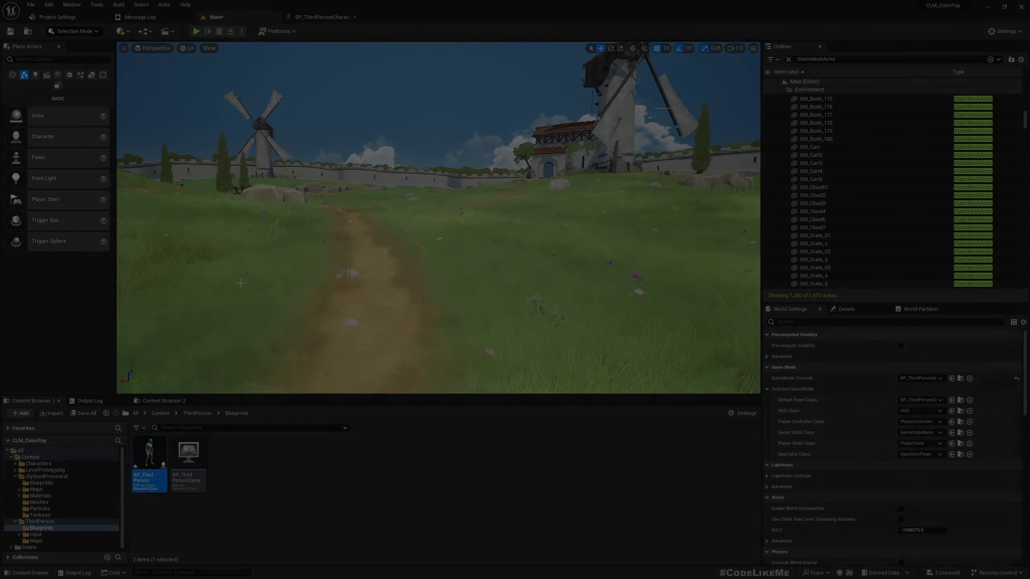
# Step: Play the Main level in Unreal Editor to view the default character walking in the environment, and stop the session
pyautogui.moveTo(241, 283); pyautogui.dragTo(291, 286, button='right')
pyautogui.press('F11')
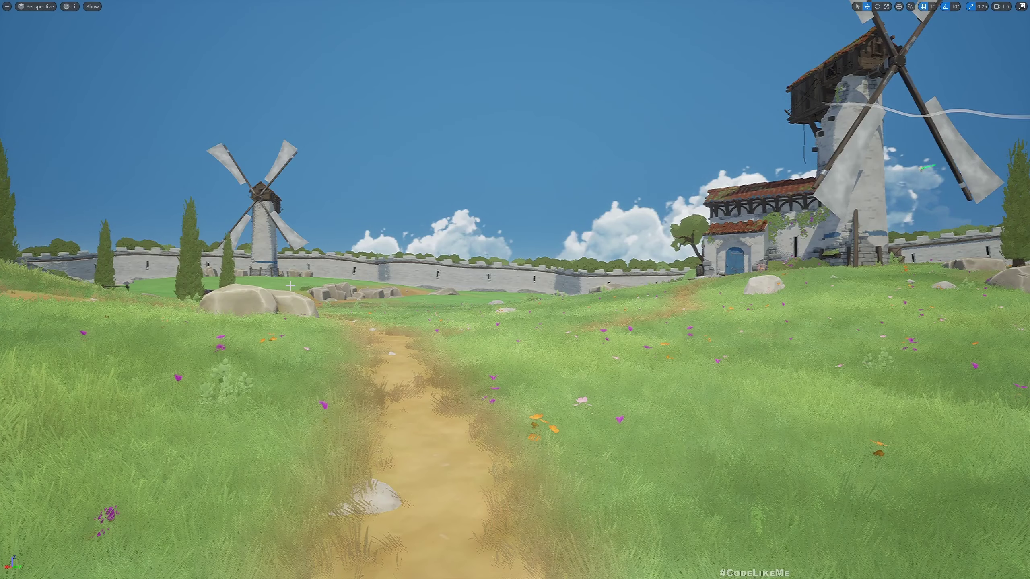
pyautogui.hotkey('alt', 'p')
pyautogui.click(291, 286)
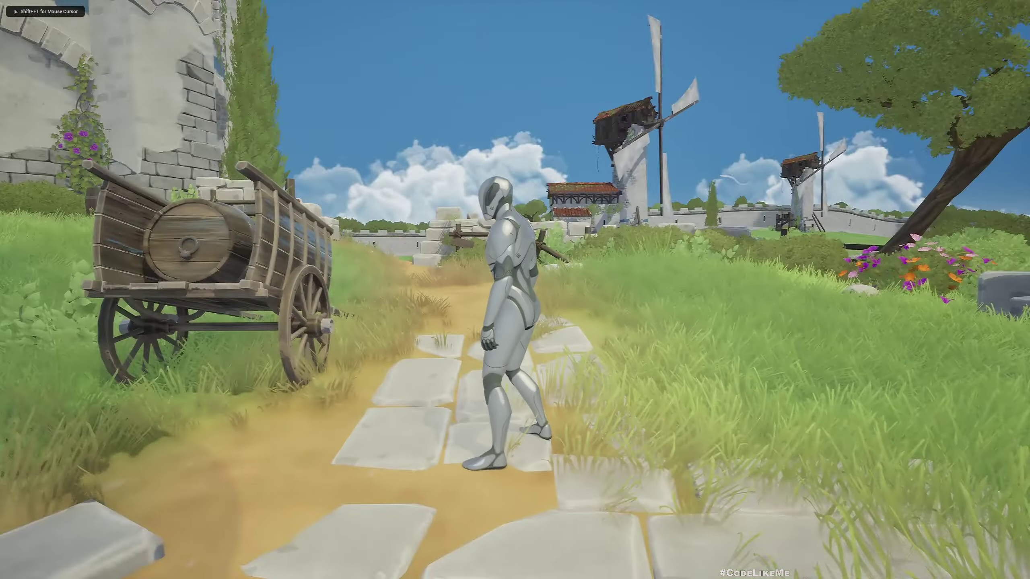
pyautogui.press('w')
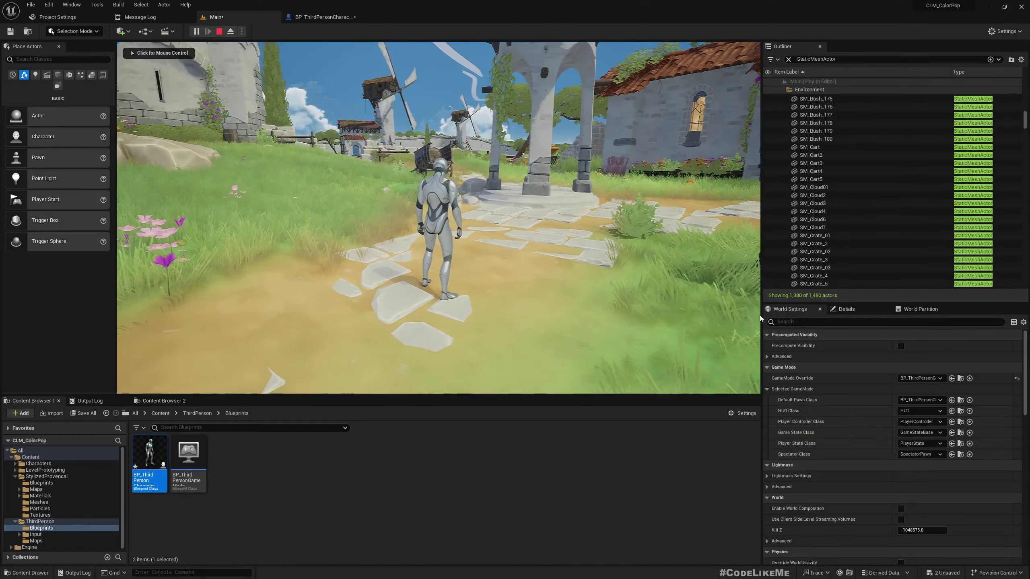
pyautogui.press('Escape')
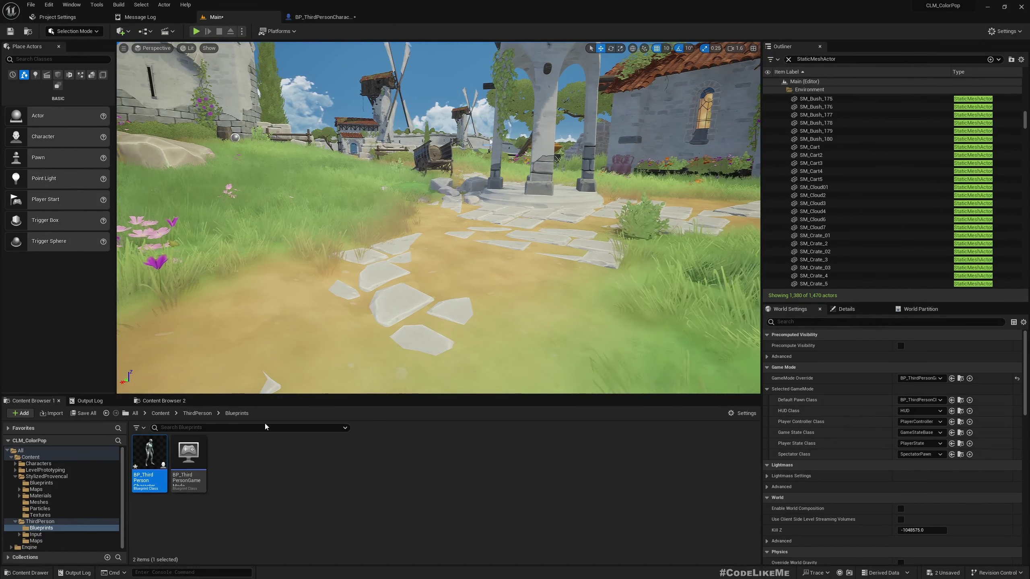
# Step: Create a folder named Materials directly under the Content folder
pyautogui.click(16, 476)
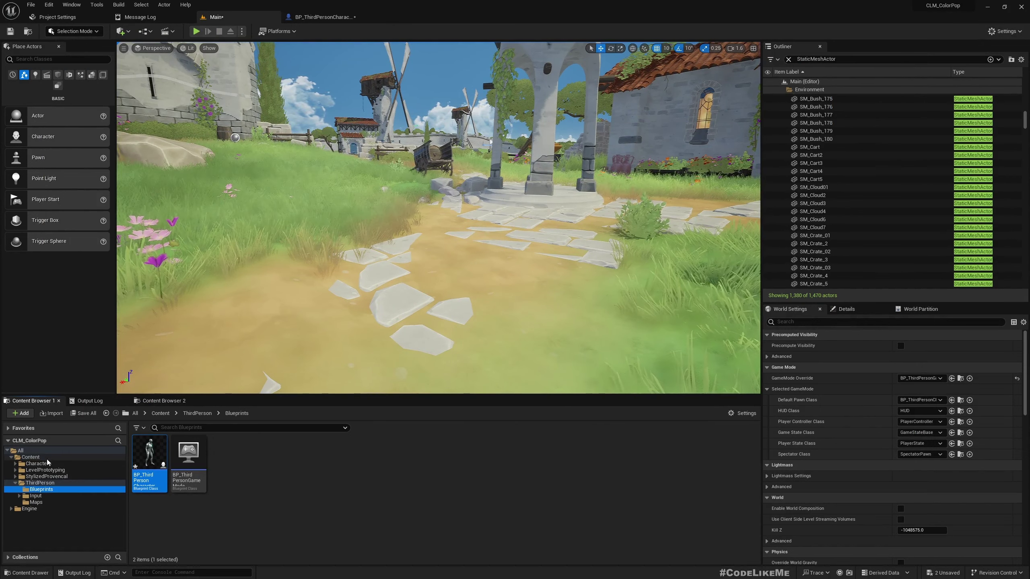
pyautogui.click(33, 458)
pyautogui.rightClick(32, 458)
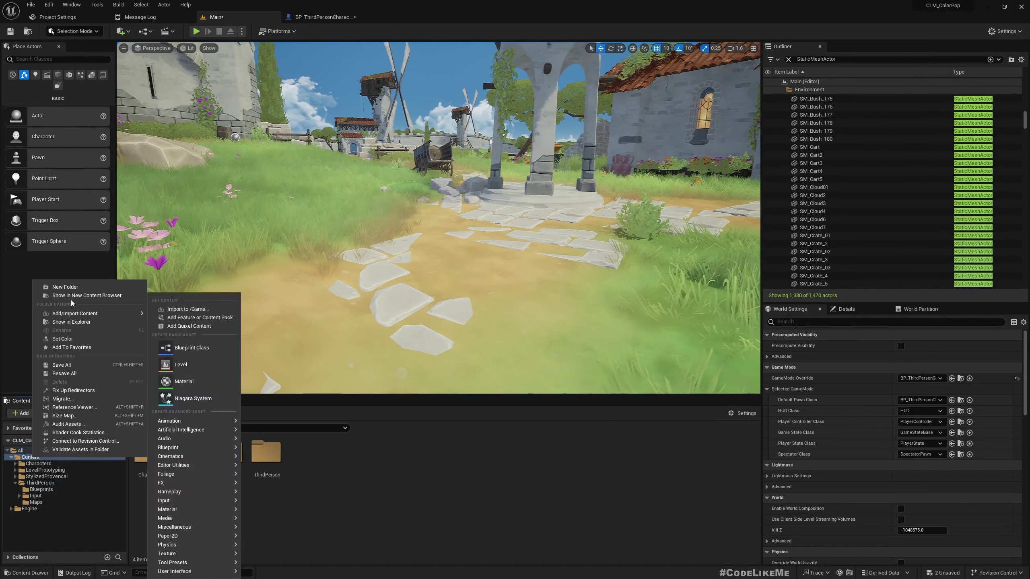
pyautogui.click(64, 287)
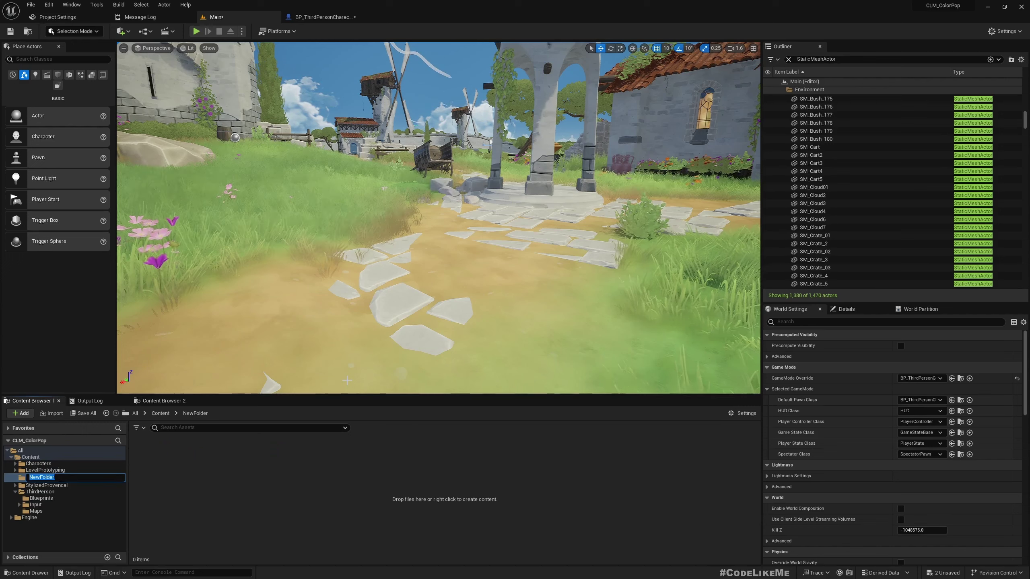
pyautogui.write('Materials')
pyautogui.press('Return')
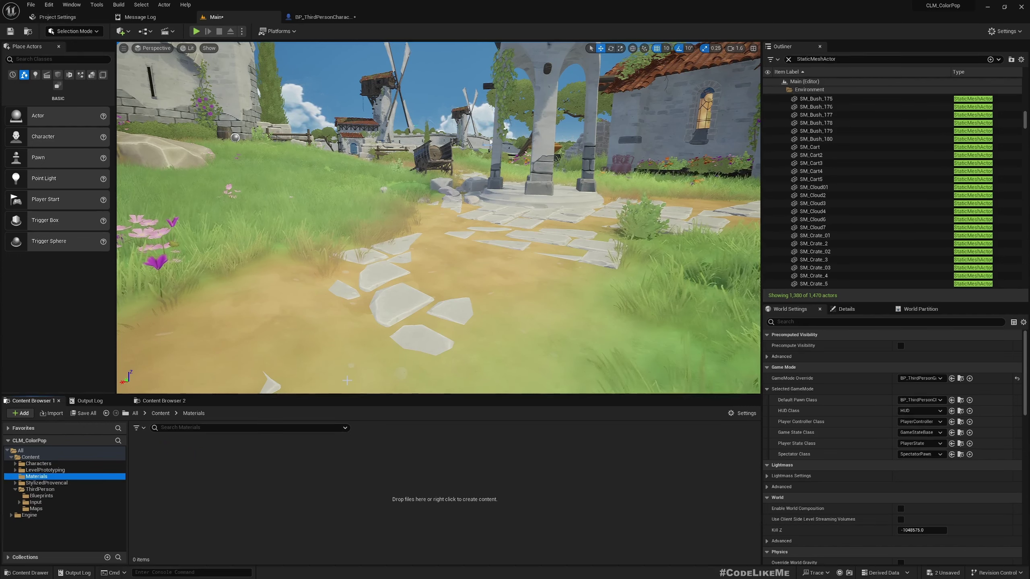
# Step: Create a material named M_PP_COlorPop in the Materials folder
pyautogui.rightClick(230, 462)
pyautogui.click(243, 258)
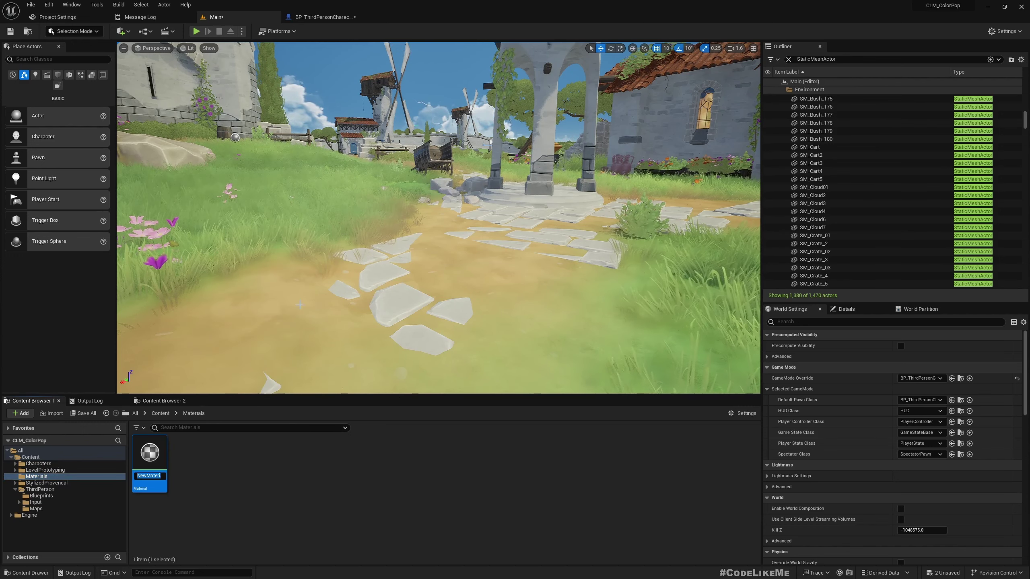
pyautogui.write('M_PP')
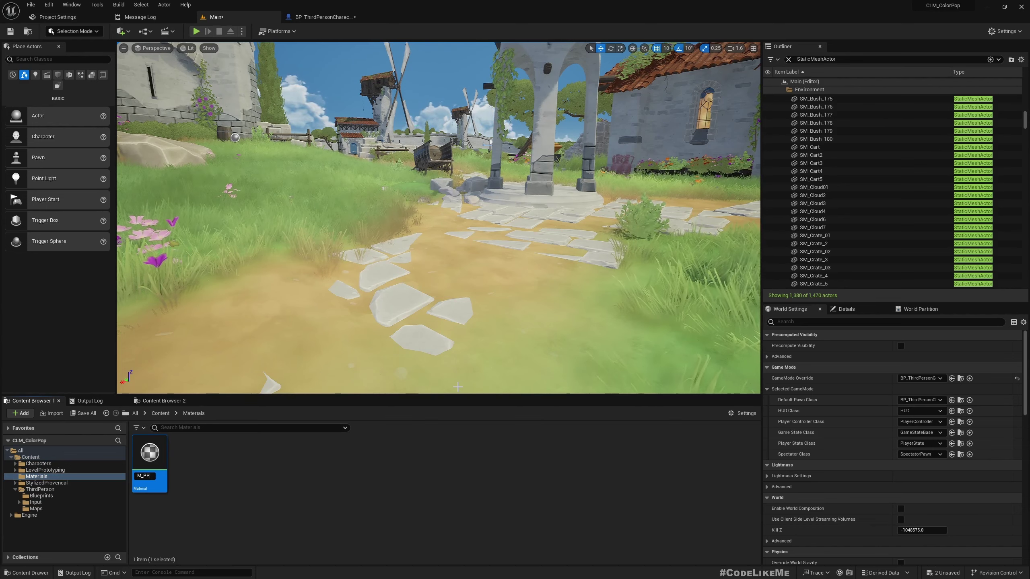
pyautogui.write('_COlorPopo')
pyautogui.press('BackSpace')
pyautogui.press('Return')
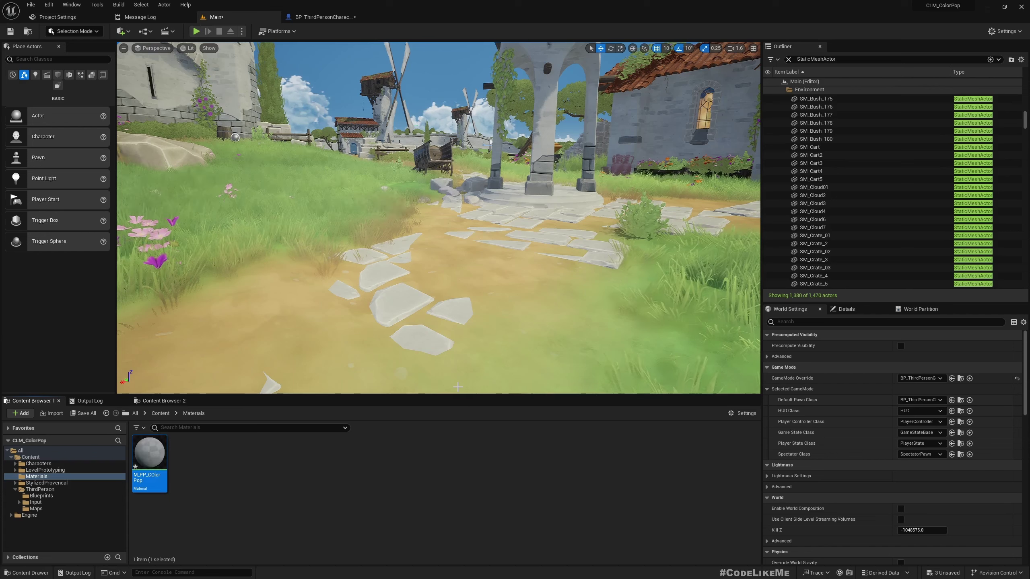
# Step: Correct the capitalization in the new material's name to M_PP_ColorPop
pyautogui.press('F2')
pyautogui.press('Left')
pyautogui.press('Right')
pyautogui.press('Right')
pyautogui.press('Right')
pyautogui.press('Right')
pyautogui.press('Right')
pyautogui.press('Right')
pyautogui.press('Right')
pyautogui.press('BackSpace')
pyautogui.write('o')
pyautogui.press('Return')
# Step: Open the M_PP_ColorPop material for editing and set its Material Domain to Post Process
pyautogui.press('Return')
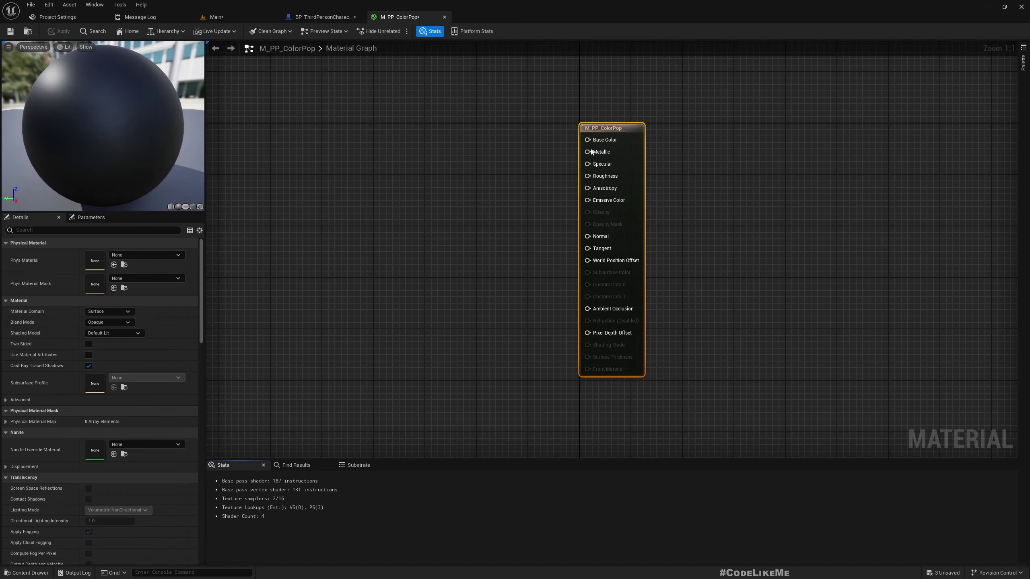
pyautogui.click(117, 311)
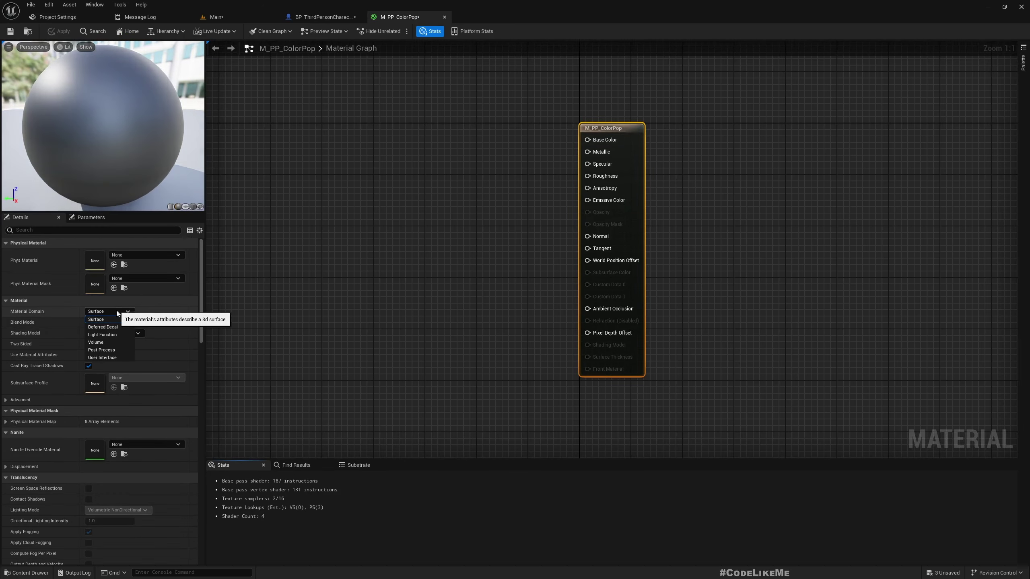
pyautogui.click(100, 350)
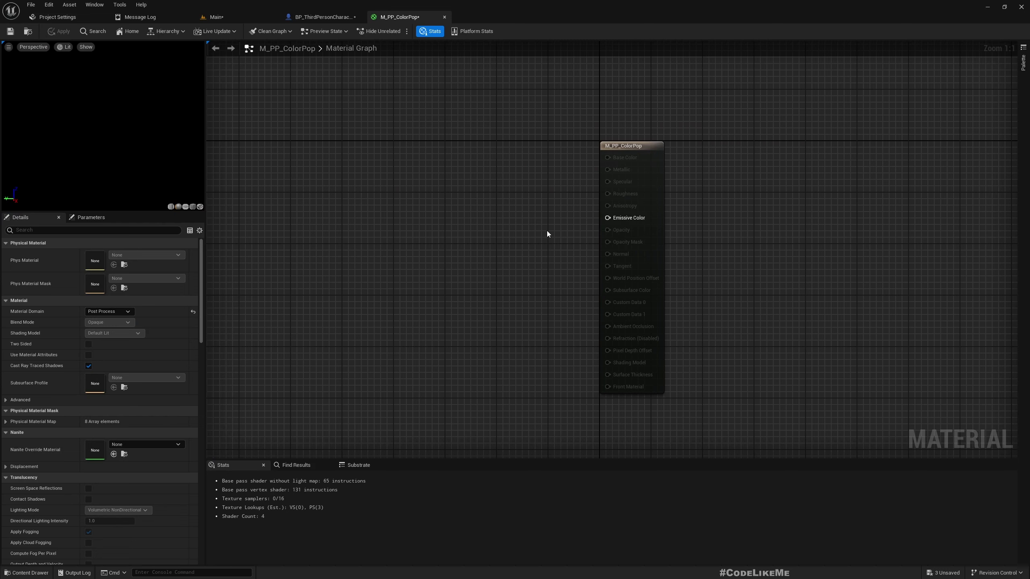
# Step: Add a SceneTexture node to the material graph, to the left of the M_PP_ColorPop result node
pyautogui.rightClick(324, 223)
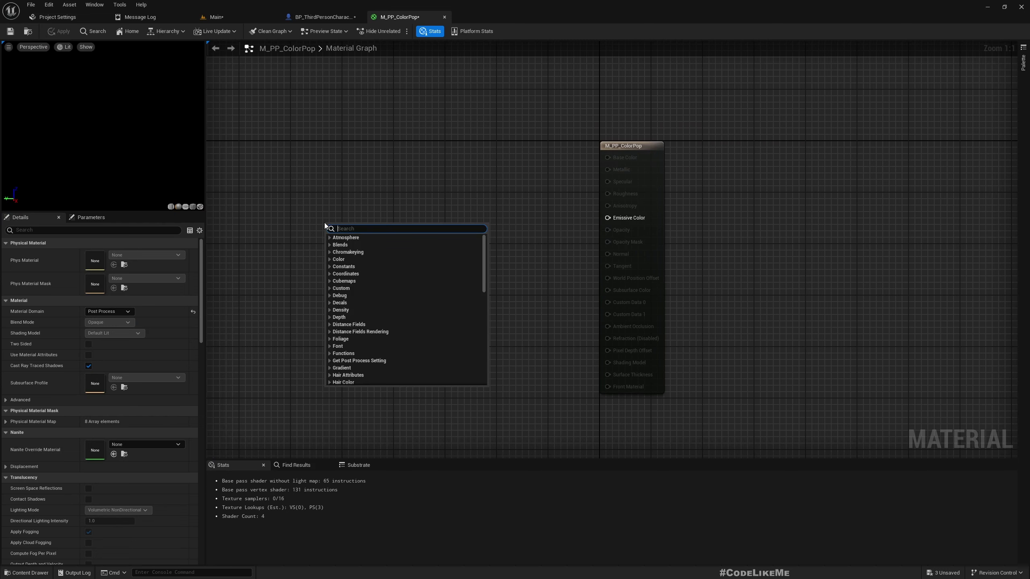
pyautogui.write('po')
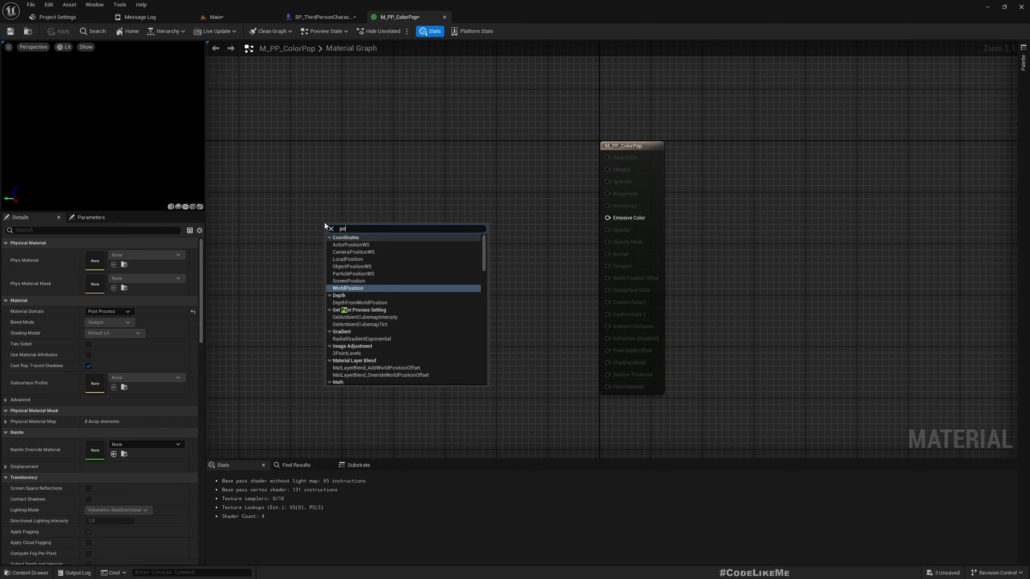
pyautogui.write('stpro')
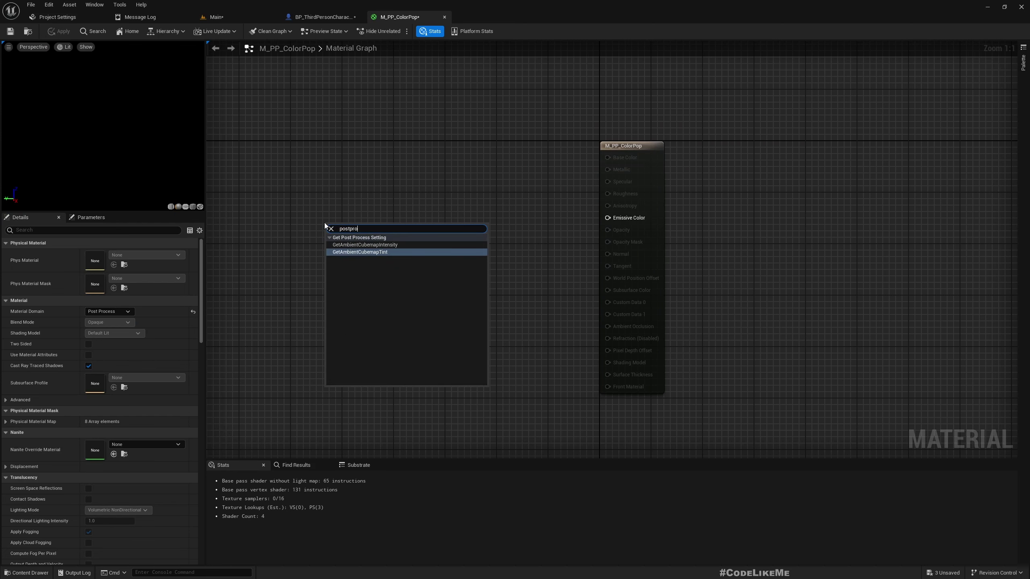
pyautogui.write('p')
pyautogui.press('BackSpace')
pyautogui.write('scent')
pyautogui.press('BackSpace')
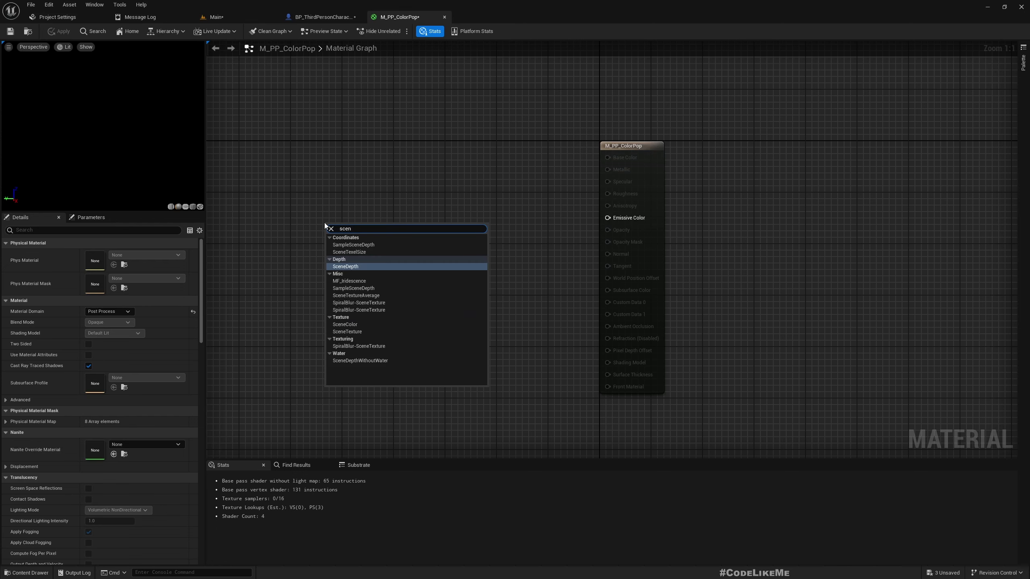
pyautogui.write('ete')
pyautogui.press('Return')
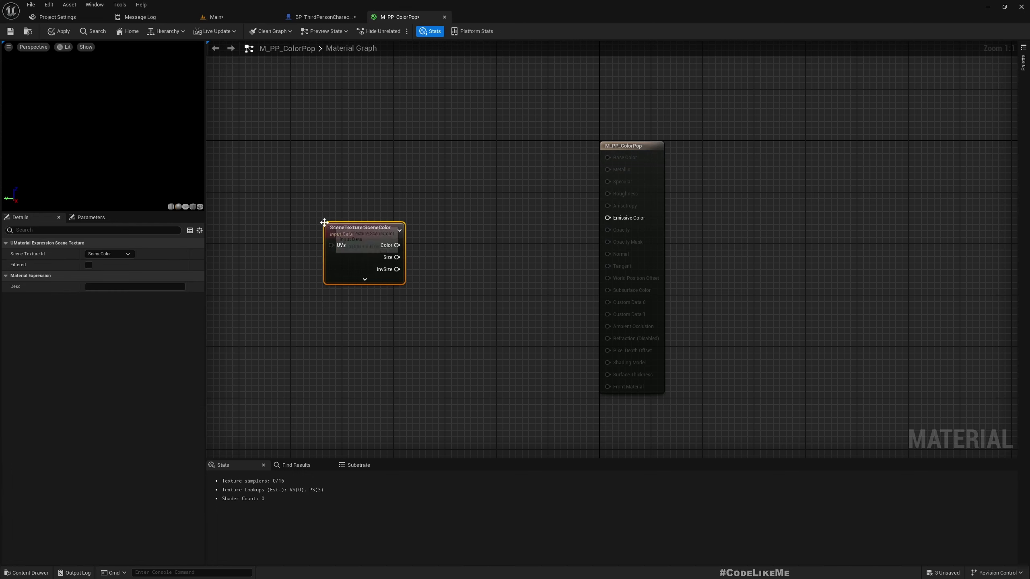
# Step: Set the SceneTexture node's Scene Texture Id to PostProcessInput0
pyautogui.click(127, 255)
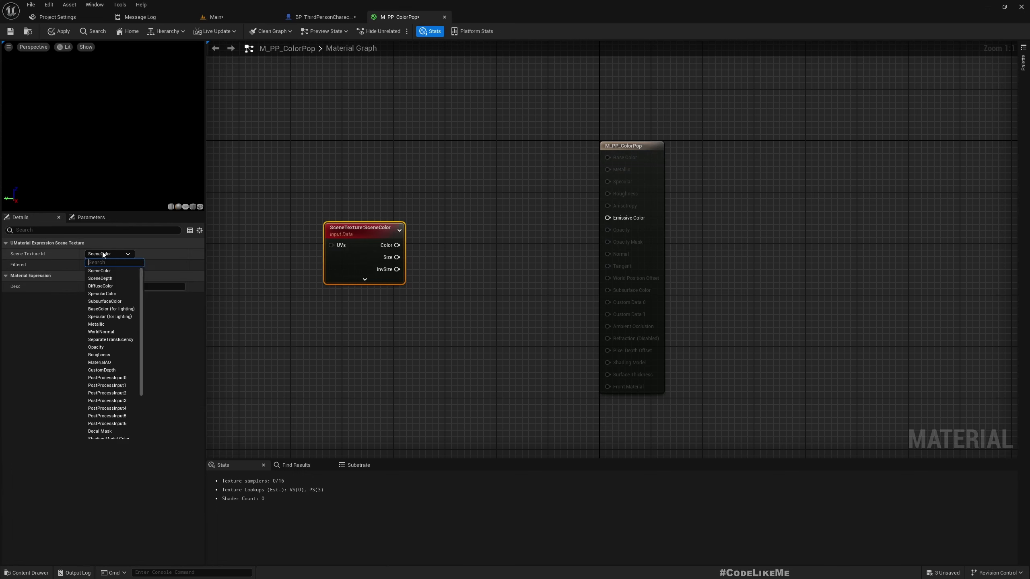
pyautogui.click(296, 350)
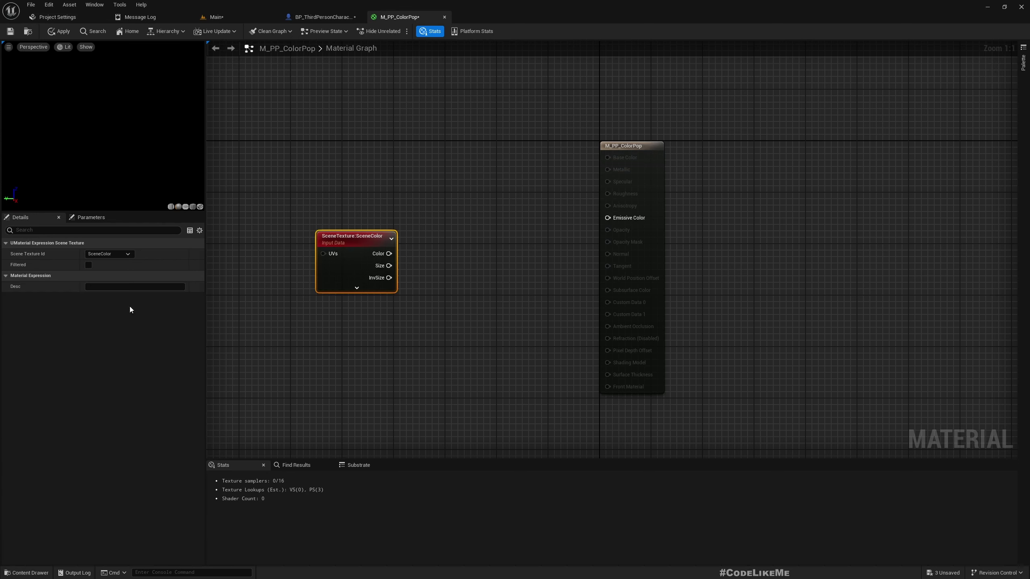
pyautogui.click(109, 252)
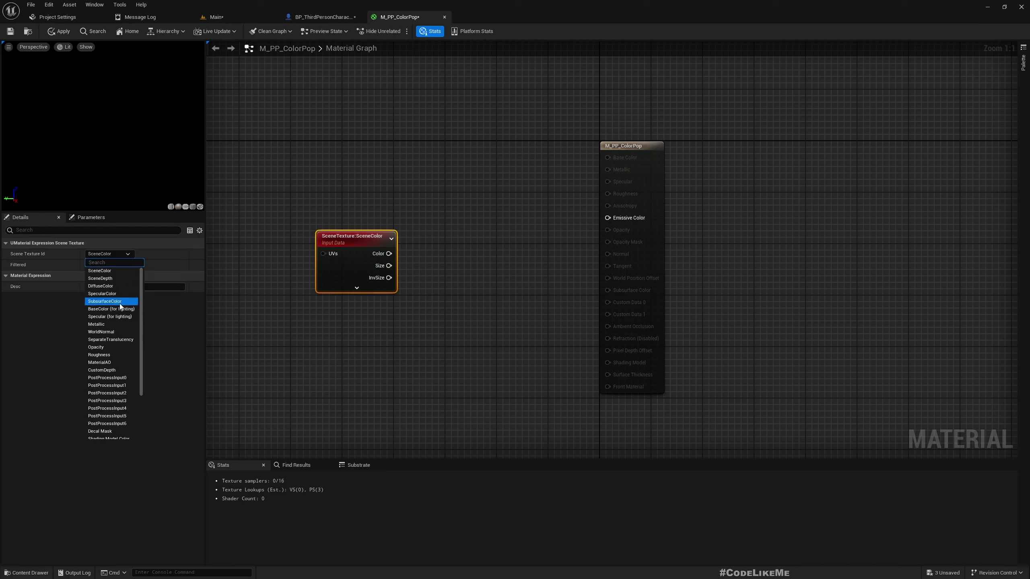
pyautogui.click(107, 378)
# Step: Connect the SceneTexture Color output to Emissive Color, move the result node farther away, and apply the material
pyautogui.moveTo(408, 253); pyautogui.dragTo(628, 220)
pyautogui.moveTo(705, 178); pyautogui.dragTo(705, 178)
pyautogui.click(599, 133)
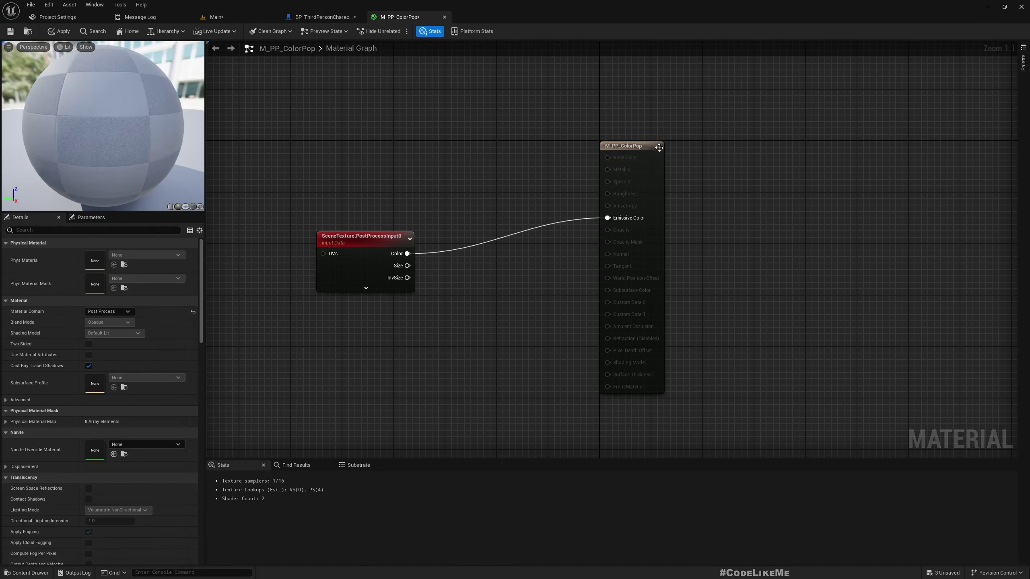
pyautogui.moveTo(645, 151); pyautogui.dragTo(704, 182)
pyautogui.scroll(-5, 64, 113)
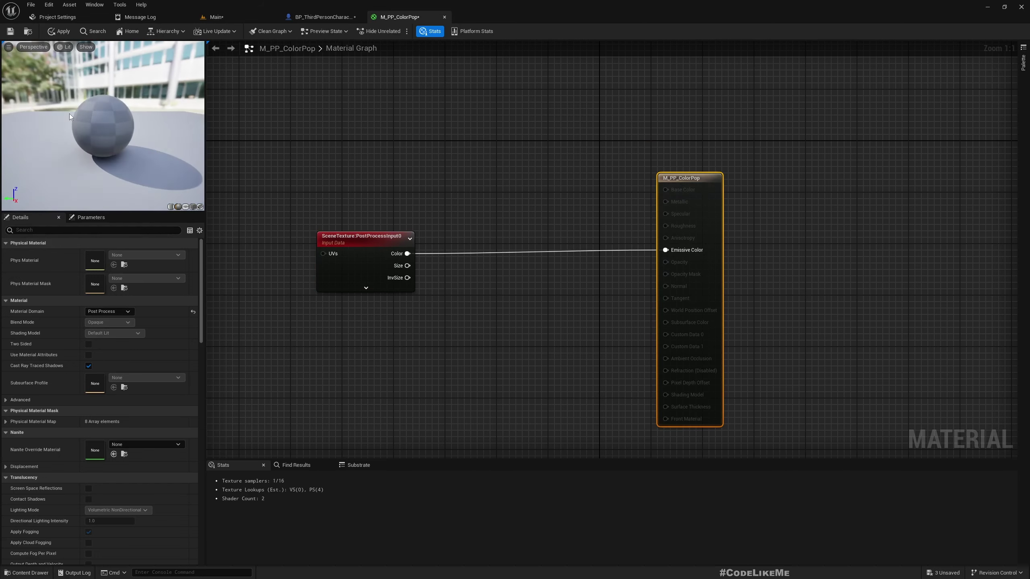
pyautogui.moveTo(56, 105); pyautogui.dragTo(154, 105)
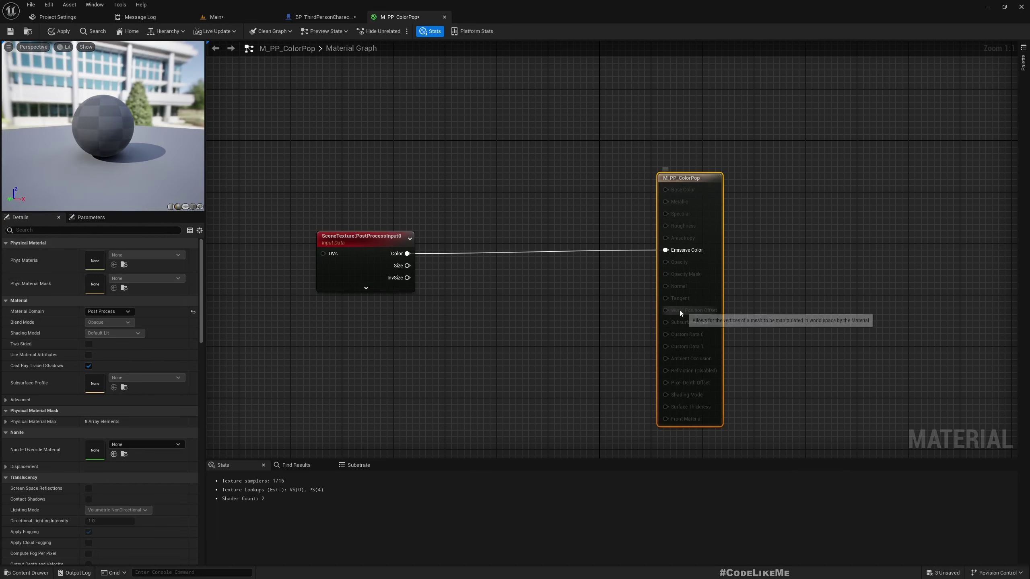
pyautogui.click(59, 31)
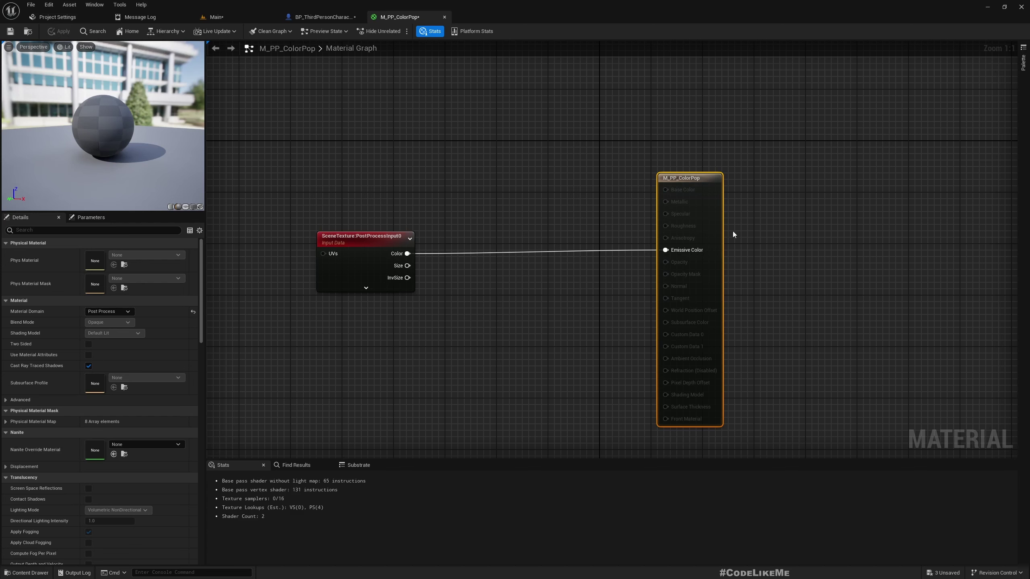
# Step: Insert a Desaturation node between the SceneTexture Color output and Emissive Color, then apply the material
pyautogui.moveTo(408, 253); pyautogui.dragTo(502, 280)
pyautogui.write('desat')
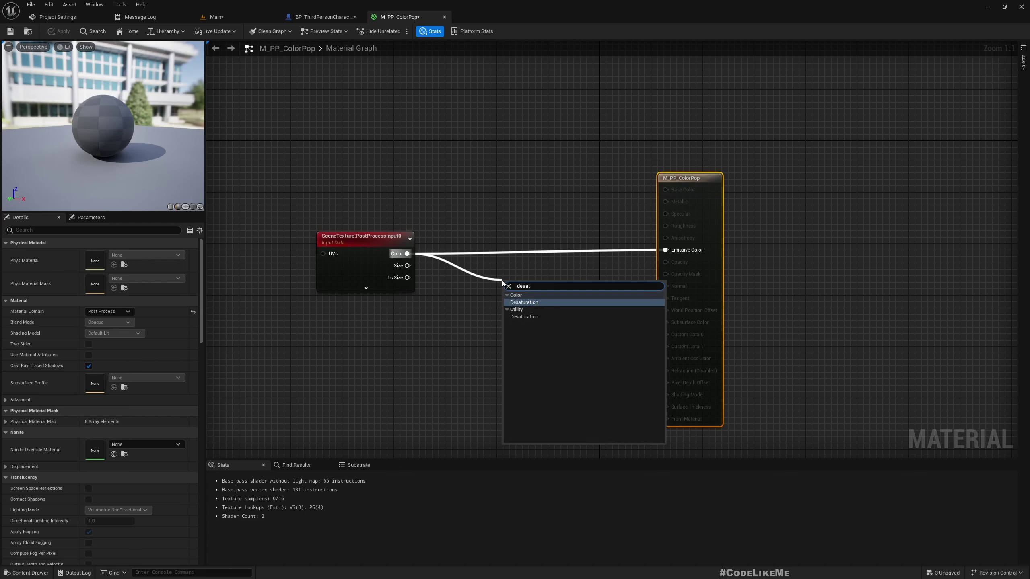
pyautogui.press('Return')
pyautogui.moveTo(544, 296); pyautogui.dragTo(666, 250)
pyautogui.moveTo(533, 291); pyautogui.dragTo(534, 242)
pyautogui.click(58, 31)
# Step: Close the Project Settings, Message Log and BP_ThirdPersonCharacter editors and return to the Main level
pyautogui.click(103, 17)
pyautogui.click(103, 16)
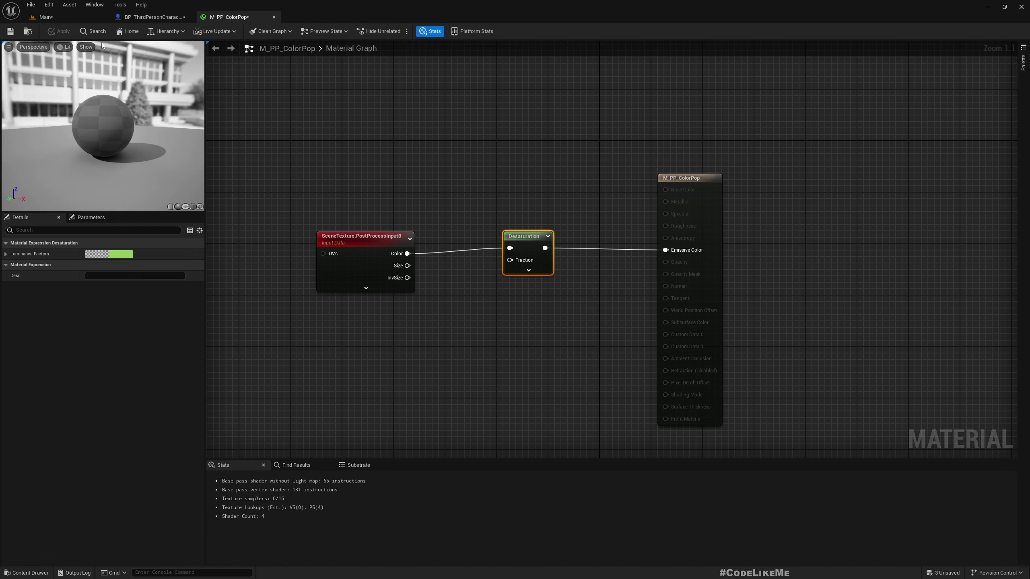
pyautogui.click(78, 18)
pyautogui.click(188, 17)
pyautogui.moveTo(453, 353); pyautogui.dragTo(505, 380, button='right')
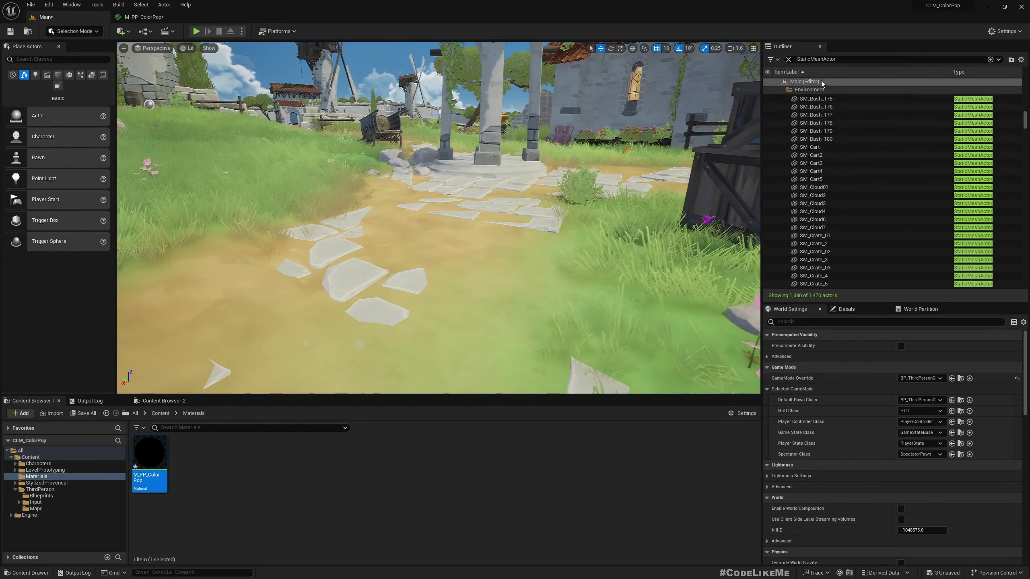
# Step: Filter the level's actors by "post" and select the PostProcessVolume in the Scene folder
pyautogui.click(788, 59)
pyautogui.write('post')
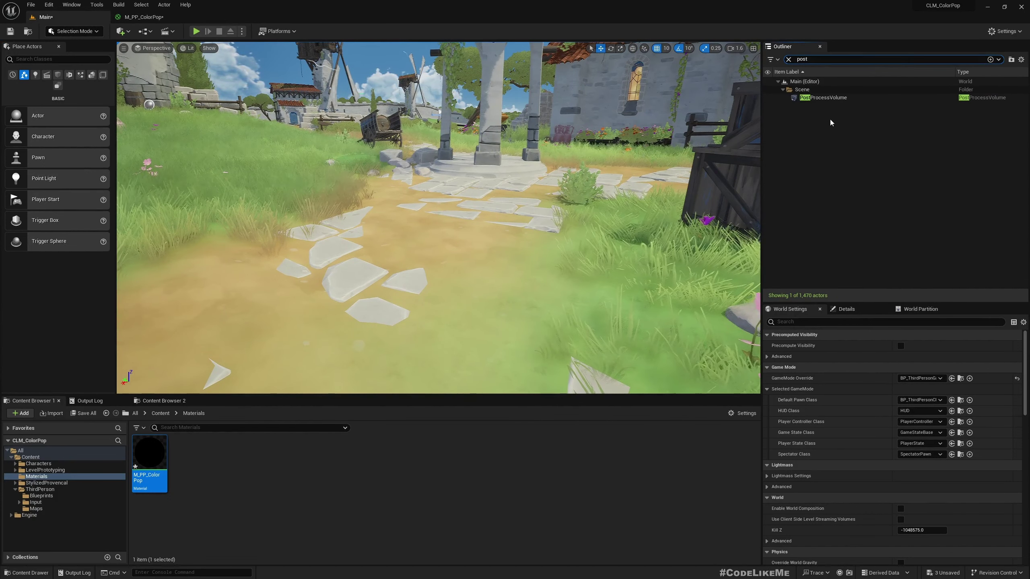
pyautogui.click(823, 98)
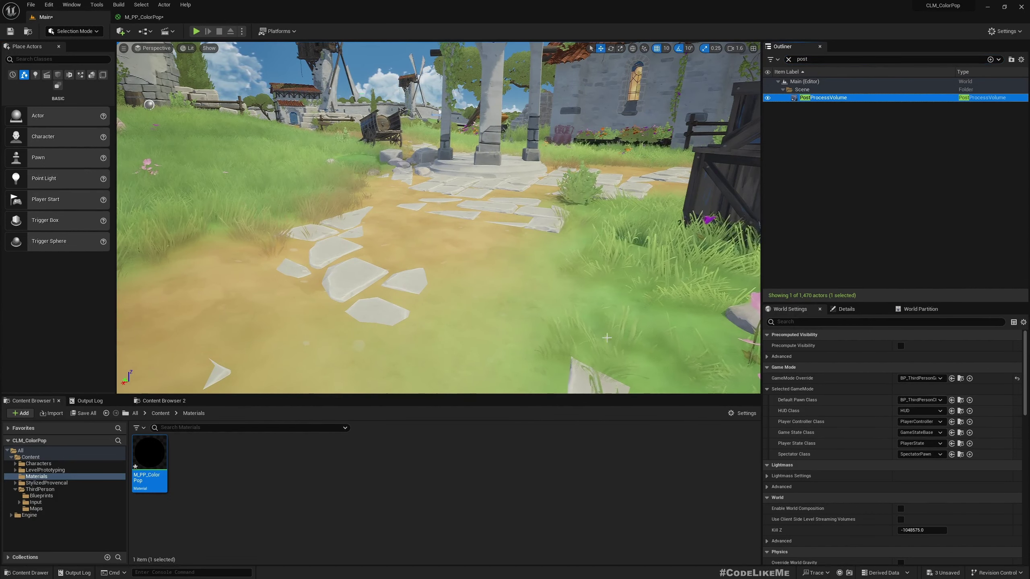
# Step: Find the Post Process Volume among the placeable actors, place one in the level and delete it again
pyautogui.click(53, 60)
pyautogui.write('postp')
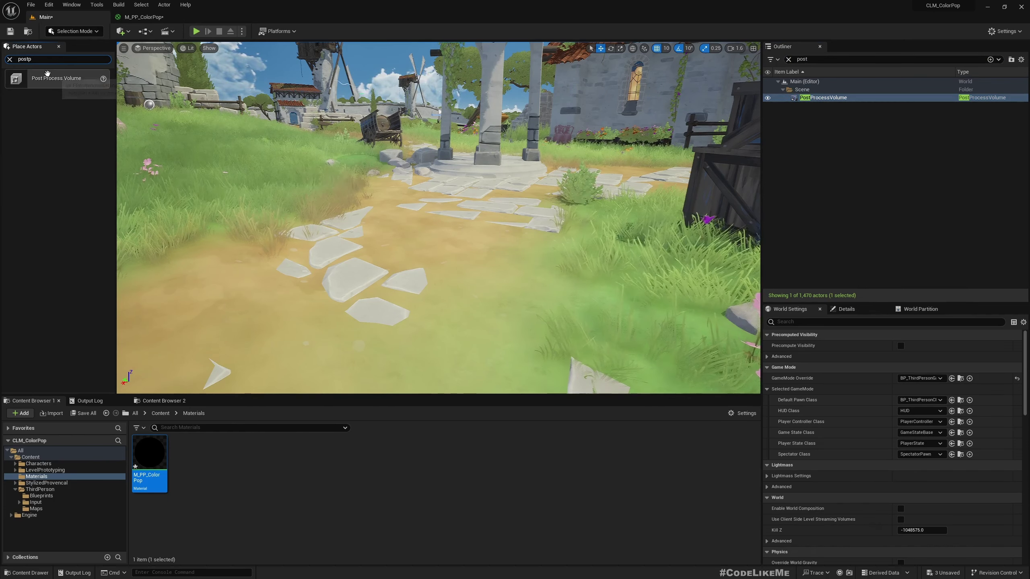
pyautogui.moveTo(57, 79); pyautogui.dragTo(420, 258)
pyautogui.press('Delete')
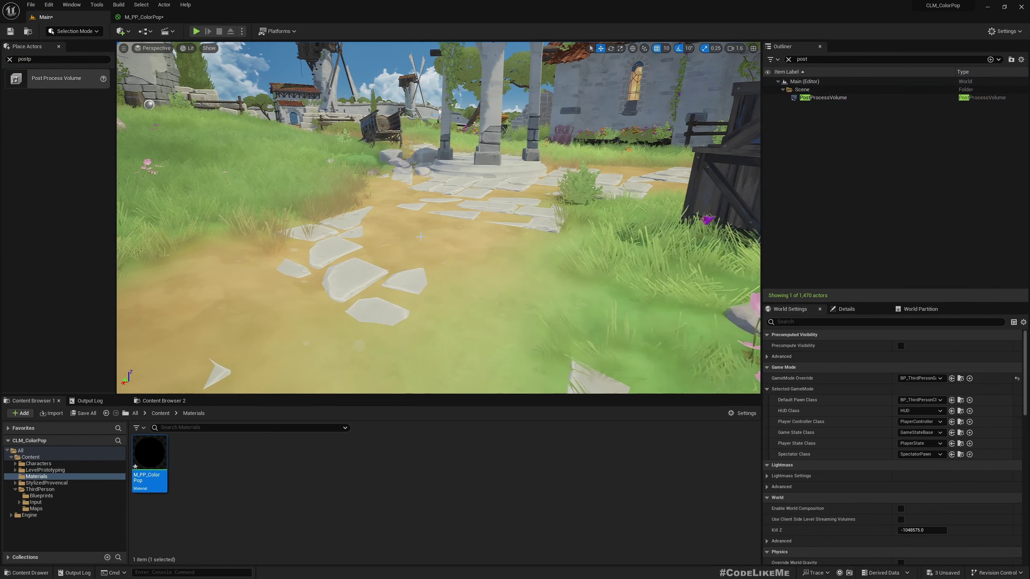
# Step: Select the existing PostProcessVolume, clear its property filter and expand the Post Process Materials array under Rendering Features
pyautogui.click(835, 98)
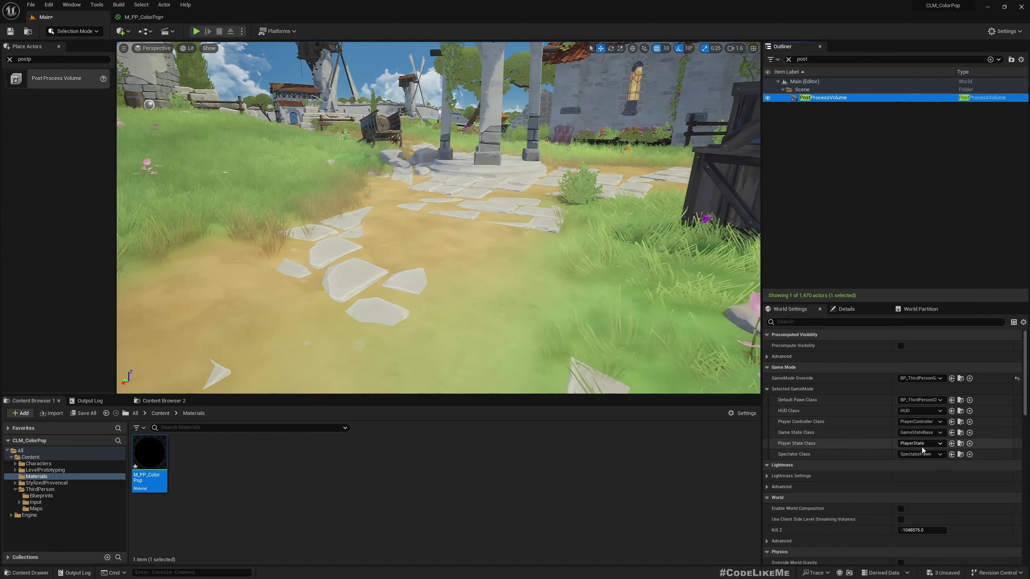
pyautogui.click(856, 309)
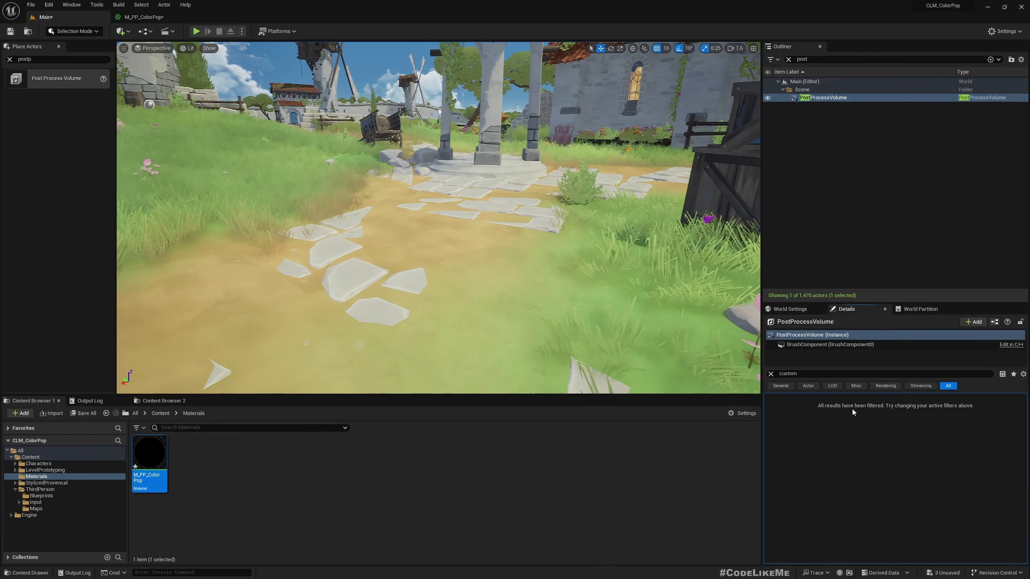
pyautogui.click(772, 374)
pyautogui.scroll(-3, 823, 479)
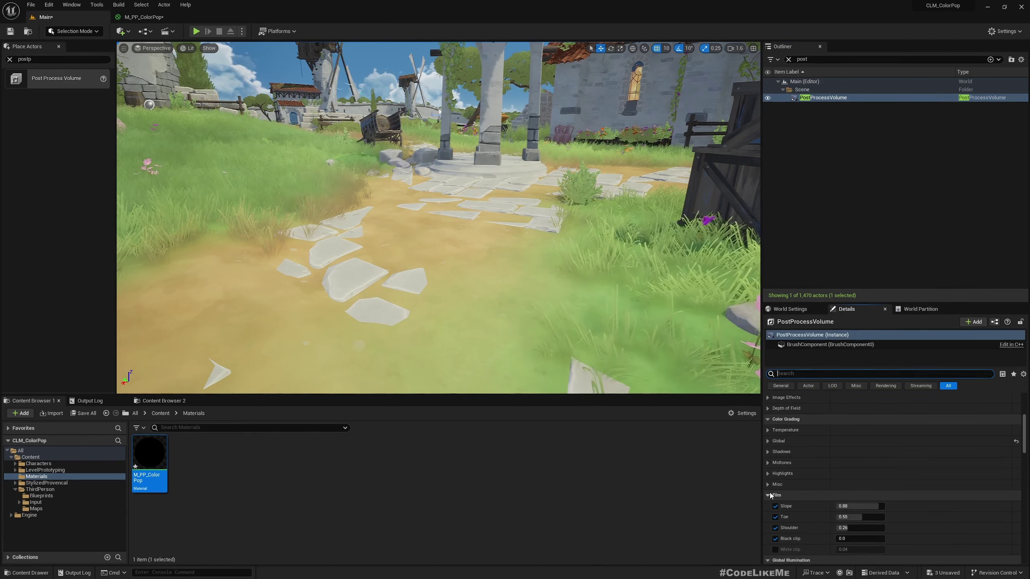
pyautogui.scroll(-4, 804, 491)
pyautogui.scroll(-3, 804, 484)
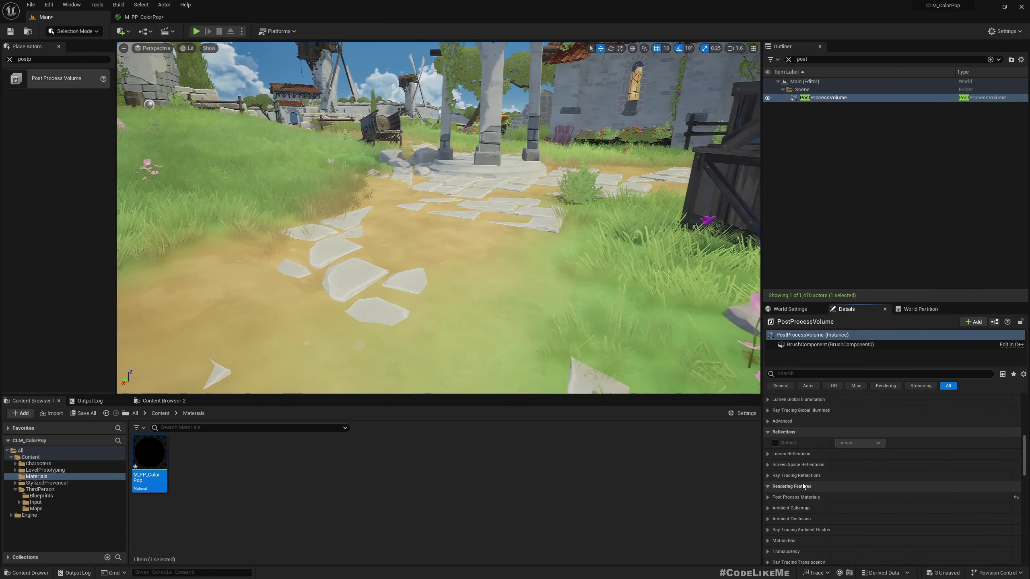
pyautogui.click(766, 484)
pyautogui.click(774, 496)
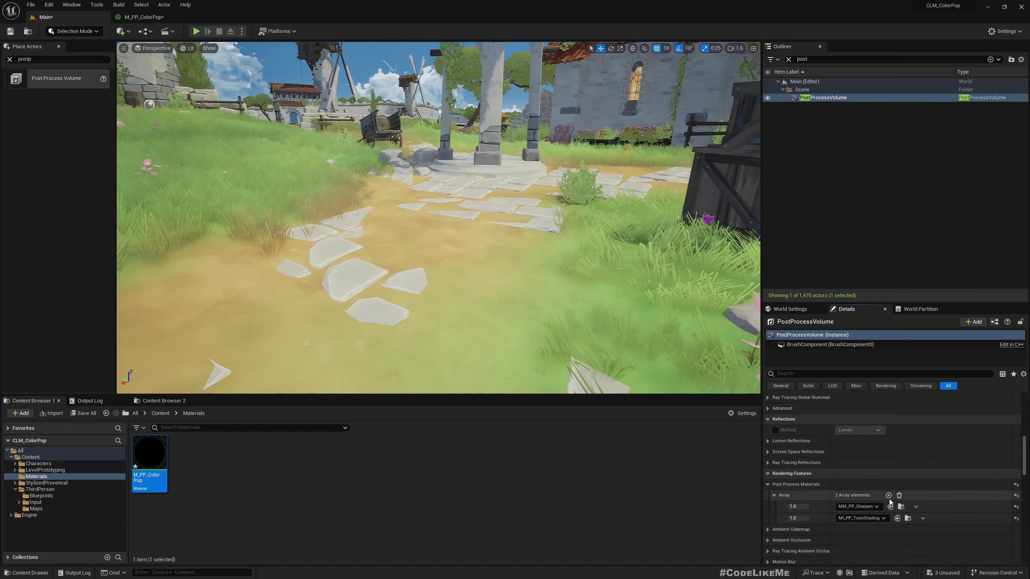
pyautogui.moveTo(439, 218); pyautogui.dragTo(390, 170, button='right')
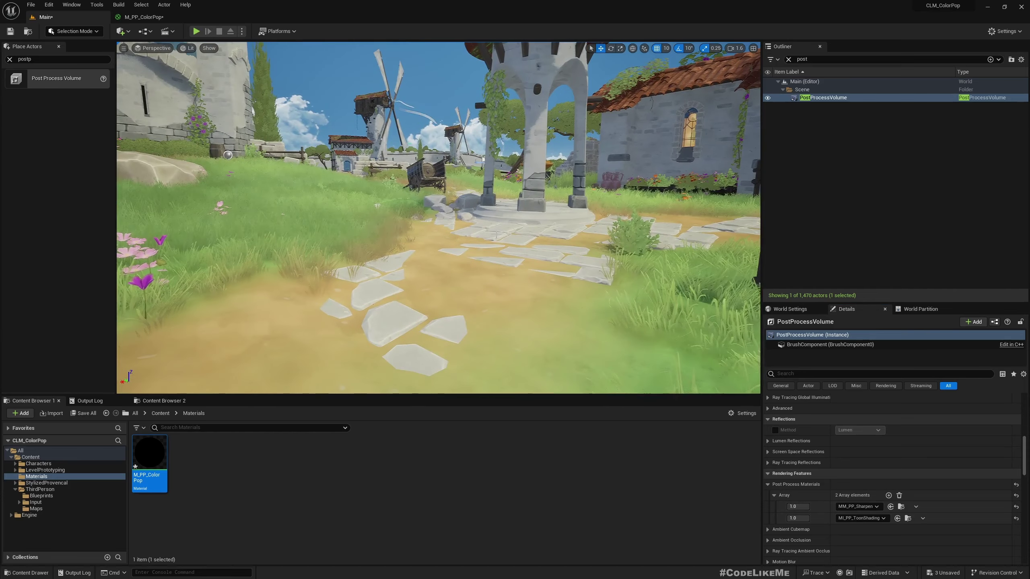
# Step: Add an asset reference element to the Post Process Materials array and assign M_PP_ColorPop to it
pyautogui.click(888, 496)
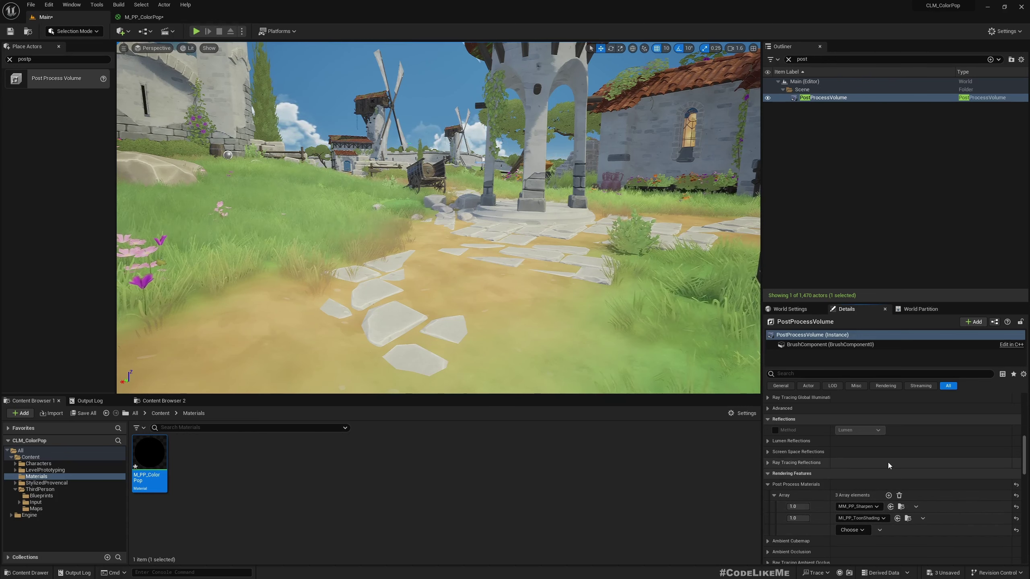
pyautogui.click(851, 530)
pyautogui.click(854, 544)
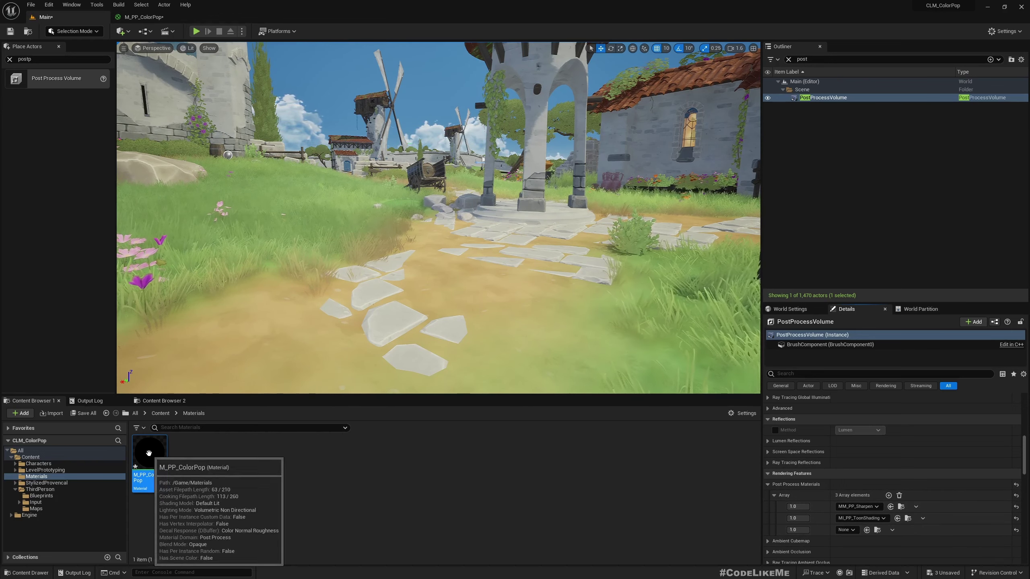
pyautogui.moveTo(144, 452); pyautogui.dragTo(854, 529)
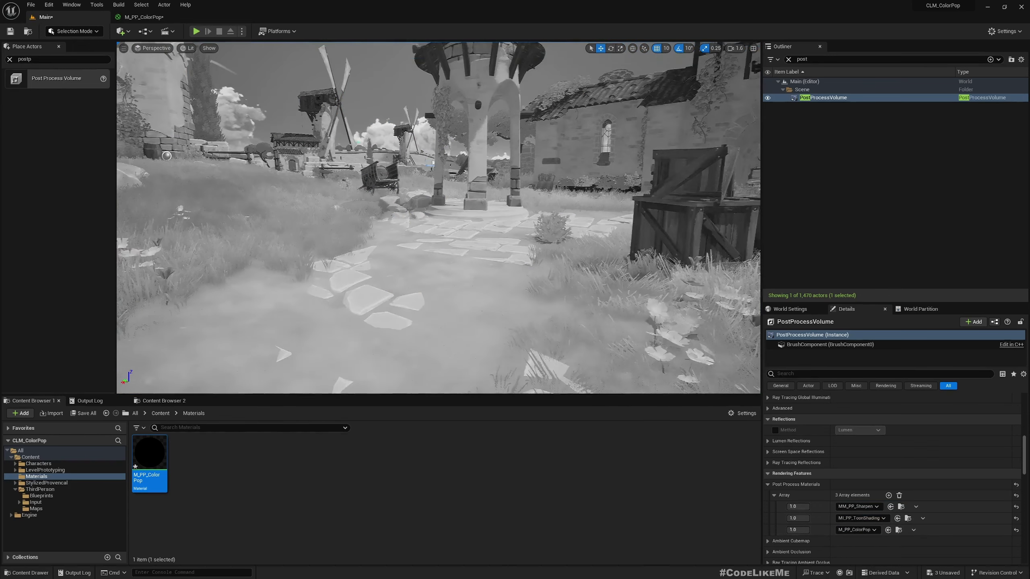
# Step: Locate the default pawn class BP_ThirdPersonCharacter among the assets and place it on the stone path in the level
pyautogui.press('s')
pyautogui.moveTo(383, 265); pyautogui.dragTo(366, 244, button='right')
pyautogui.press('w')
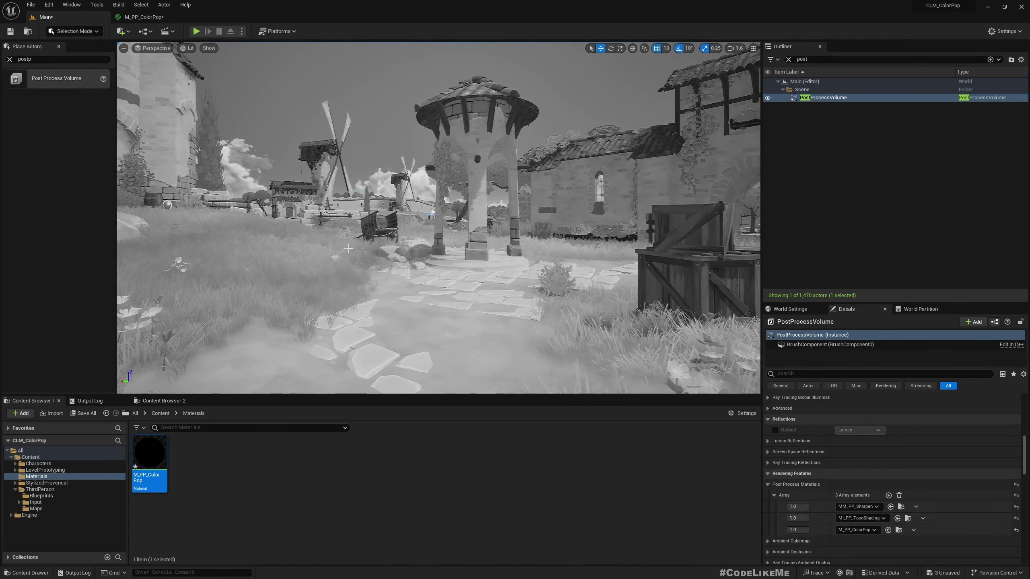
pyautogui.moveTo(348, 248); pyautogui.dragTo(240, 171, button='right')
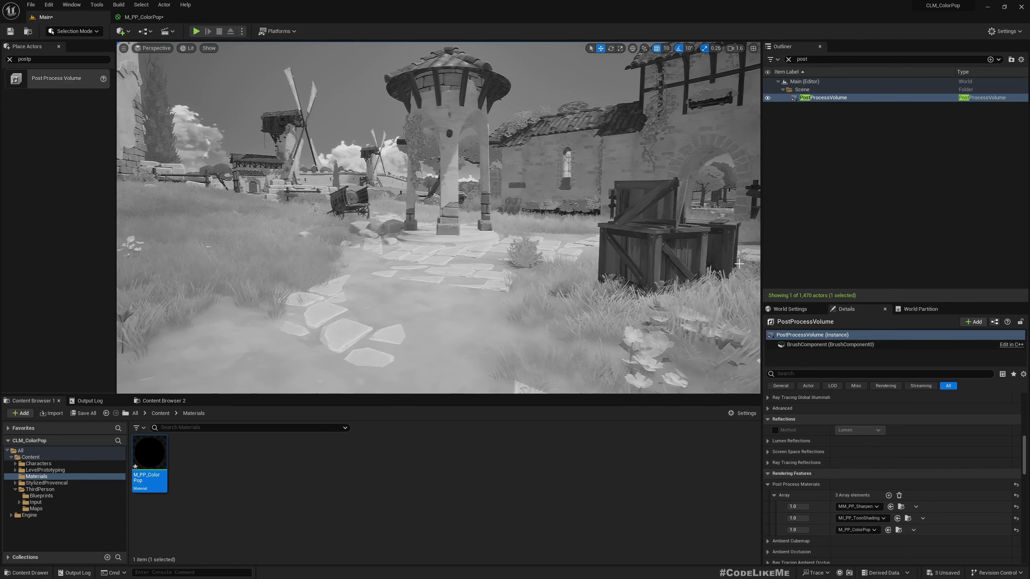
pyautogui.click(797, 313)
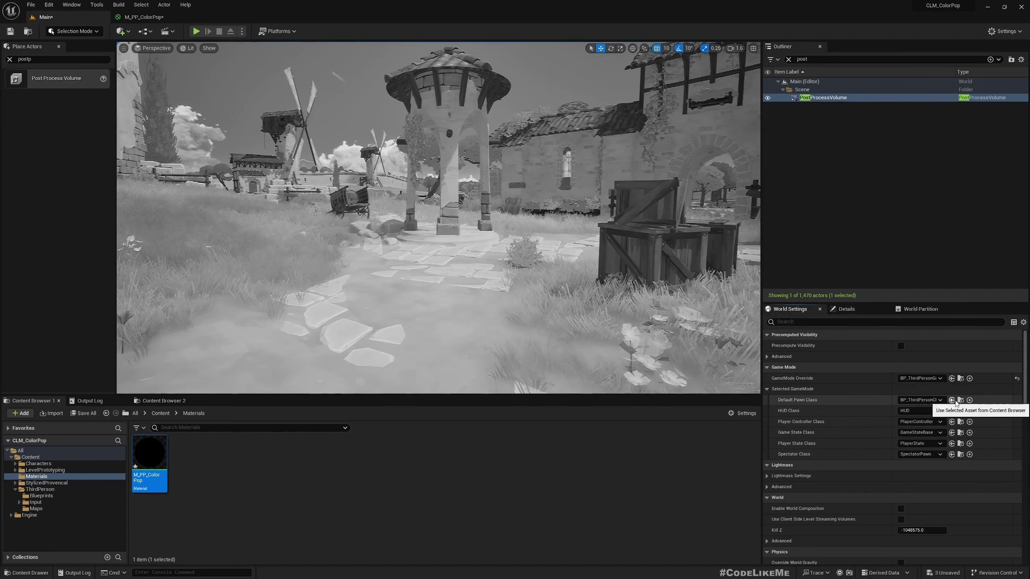
pyautogui.click(960, 400)
pyautogui.moveTo(149, 452); pyautogui.dragTo(415, 313)
pyautogui.moveTo(415, 313); pyautogui.dragTo(396, 304, button='right')
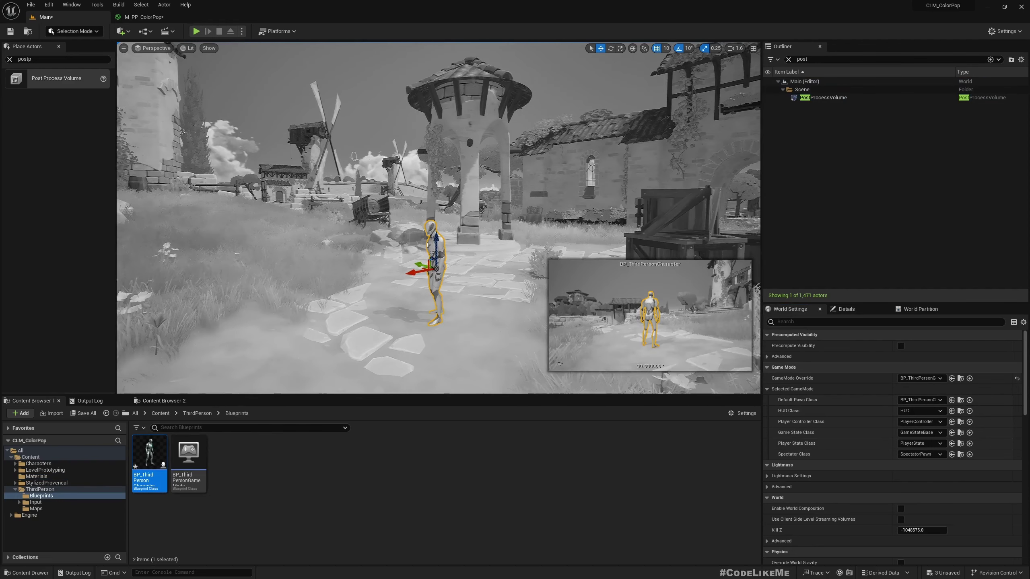
# Step: Set the M_PP_ColorPop weight to 0 in the PostProcessVolume's Post Process Materials and inspect the character up close
pyautogui.click(823, 97)
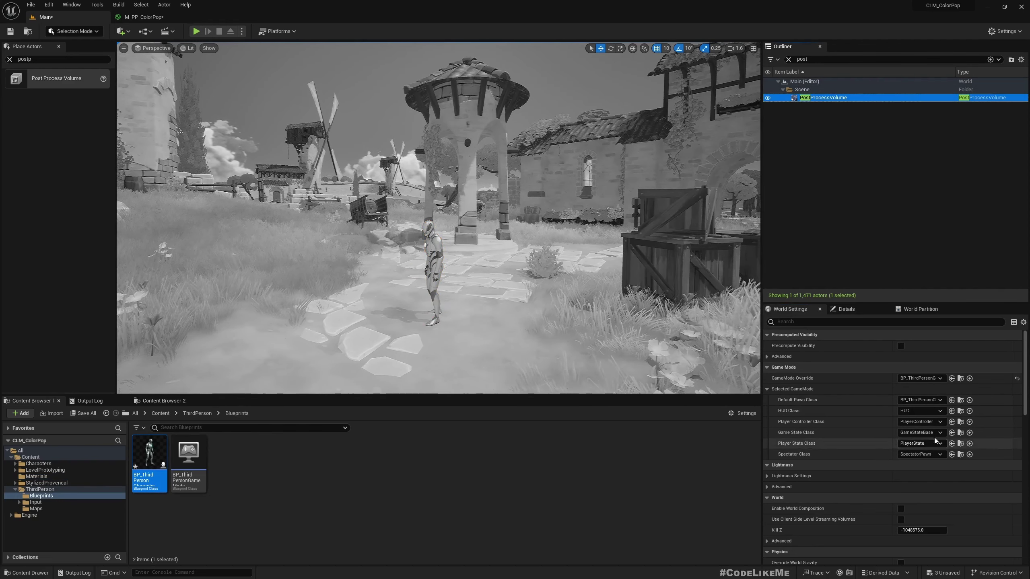
pyautogui.click(847, 308)
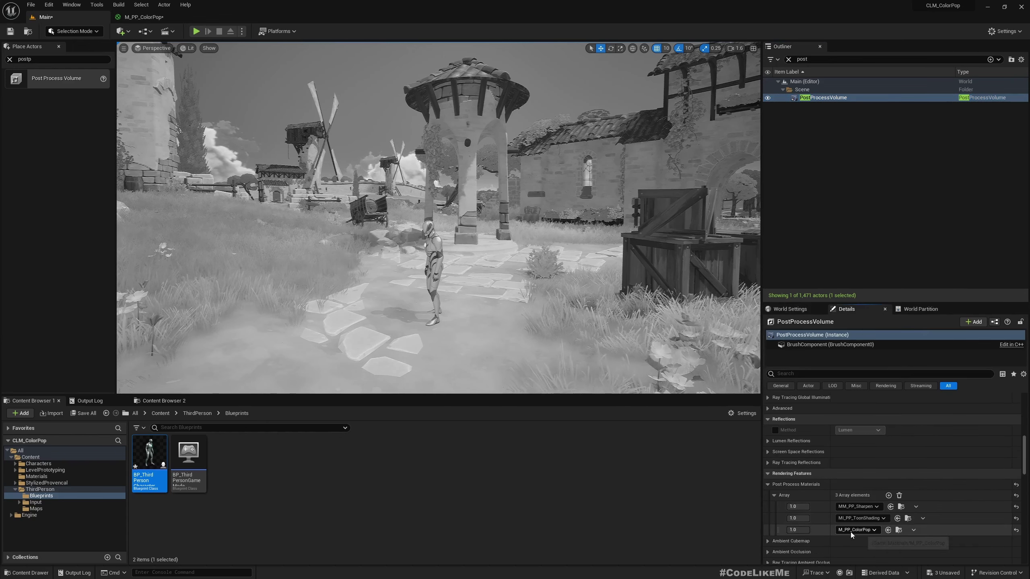
pyautogui.click(795, 531)
pyautogui.write('0')
pyautogui.press('Return')
pyautogui.press('w')
pyautogui.moveTo(433, 246); pyautogui.dragTo(418, 280, button='right')
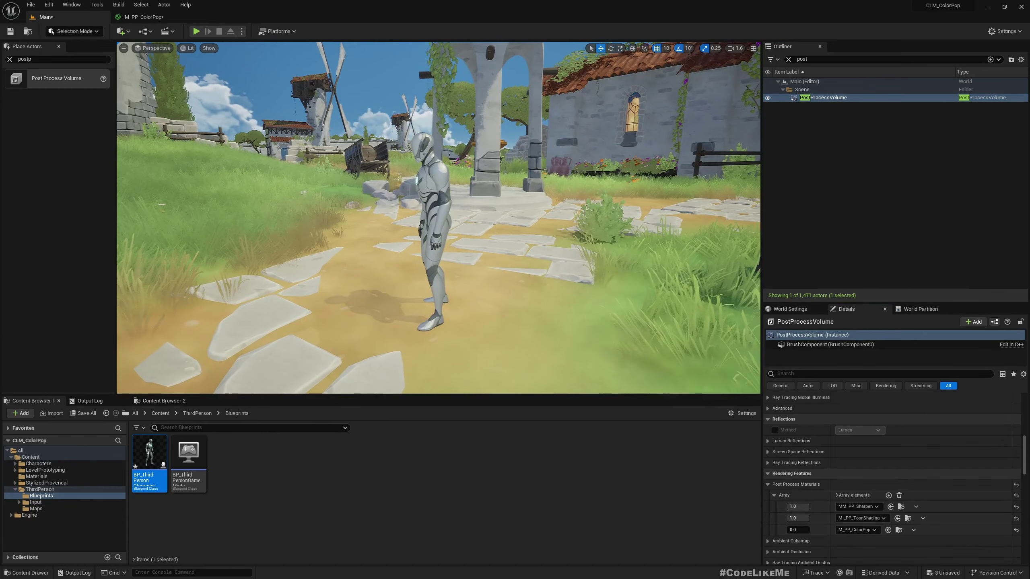
# Step: Rotate the placed BP_ThirdPersonCharacter on the stone path so it faces toward the stone arches, and check it from nearby
pyautogui.click(433, 245)
pyautogui.press('e')
pyautogui.moveTo(433, 235); pyautogui.dragTo(402, 230)
pyautogui.press('s')
pyautogui.moveTo(401, 229); pyautogui.dragTo(399, 259, button='right')
pyautogui.press('w')
pyautogui.press('w')
pyautogui.moveTo(404, 191); pyautogui.dragTo(405, 191, button='right')
pyautogui.press('s')
pyautogui.press('d')
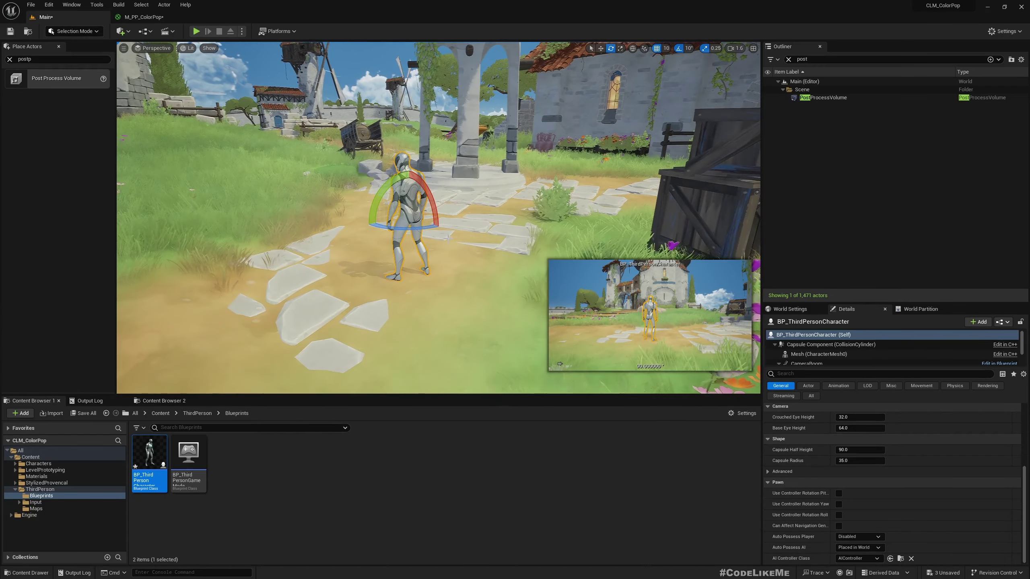
pyautogui.click(449, 239)
pyautogui.scroll(3, 449, 239)
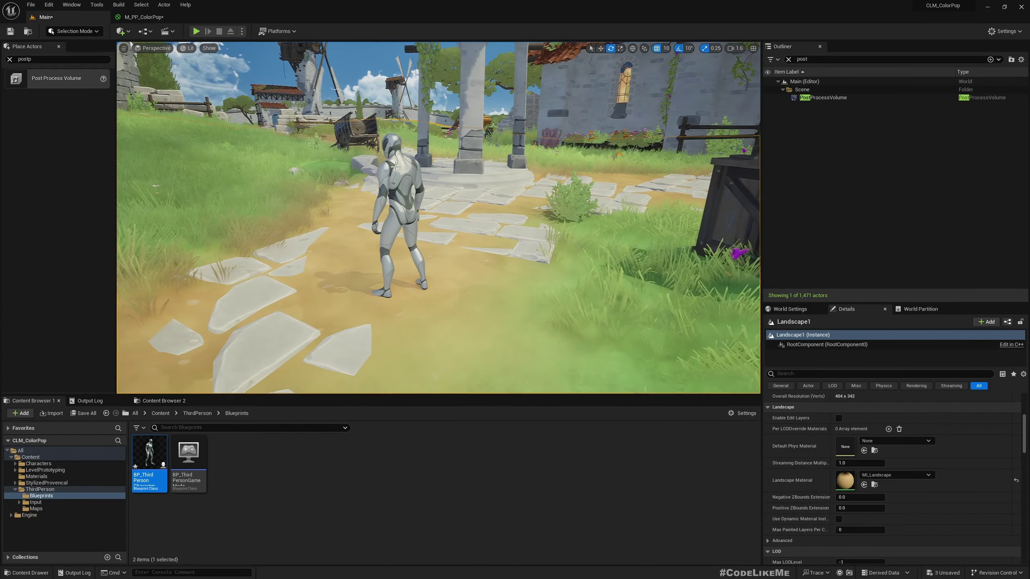
pyautogui.click(399, 166)
pyautogui.press('w')
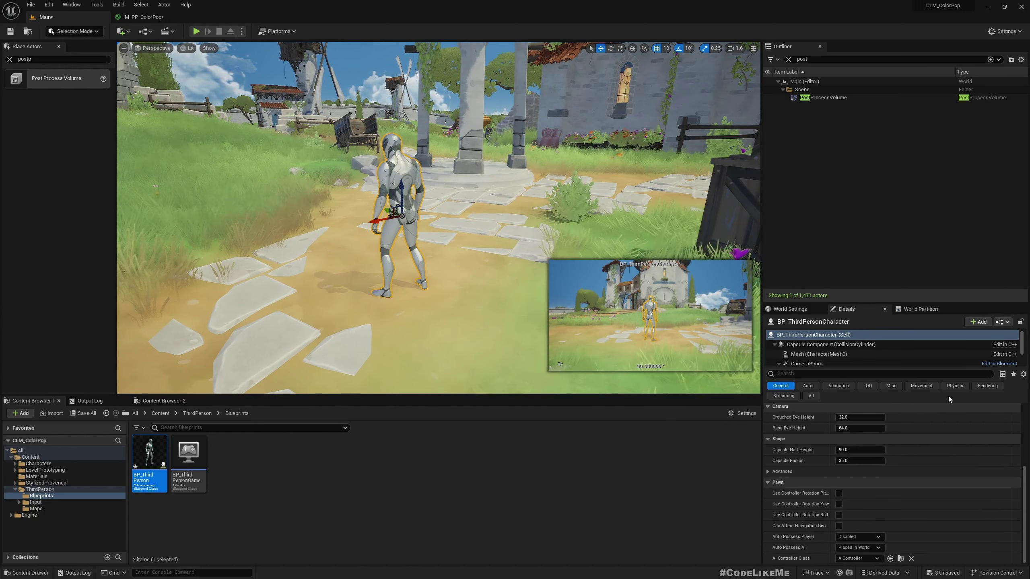
# Step: Open the MI_Manny_01_Inst material instance, enable its Tint override and set the tint to cyan (hex sRGB 00FCFFFF)
pyautogui.doubleClick(228, 460)
pyautogui.click(567, 194)
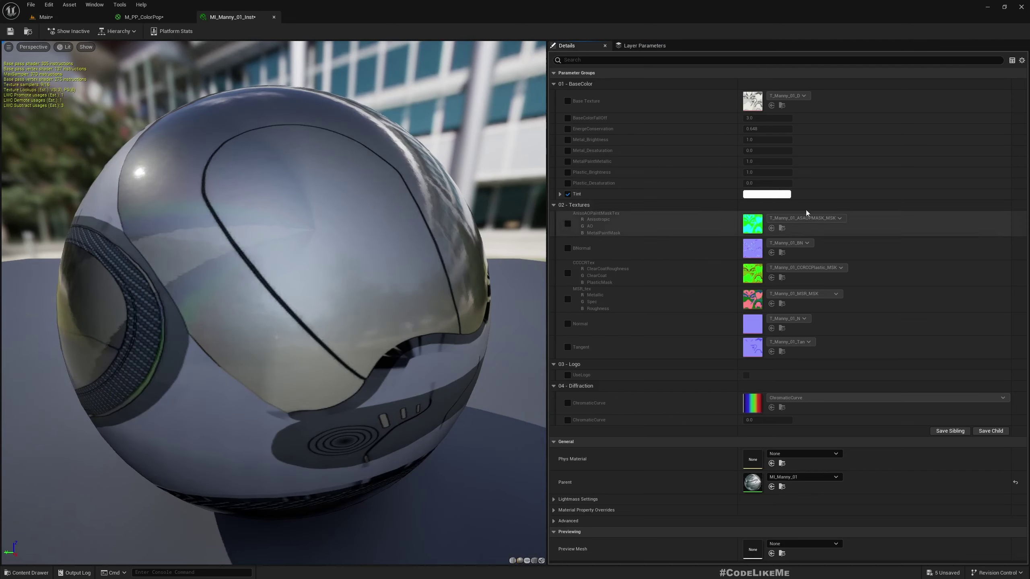
pyautogui.click(772, 194)
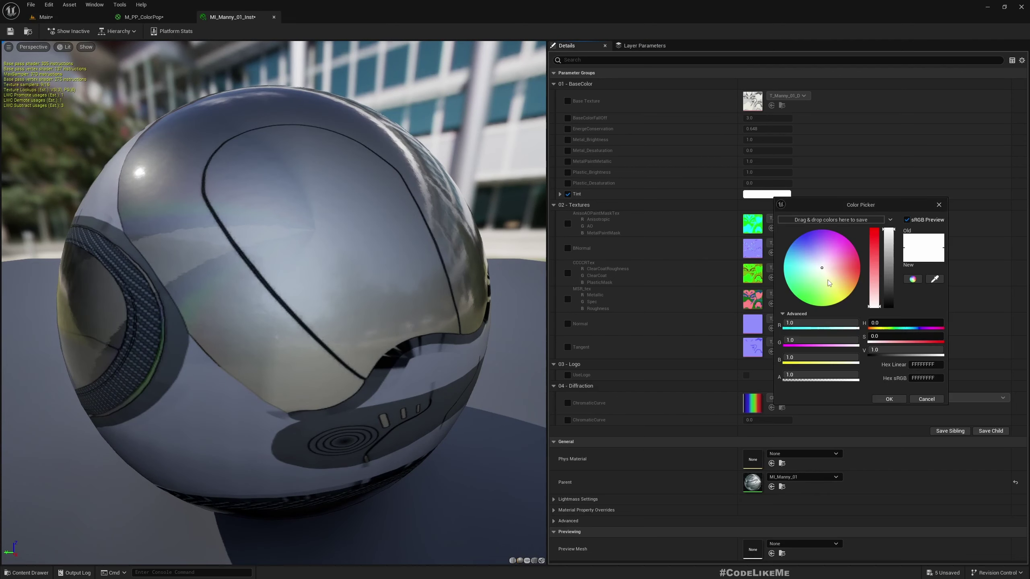
pyautogui.click(784, 267)
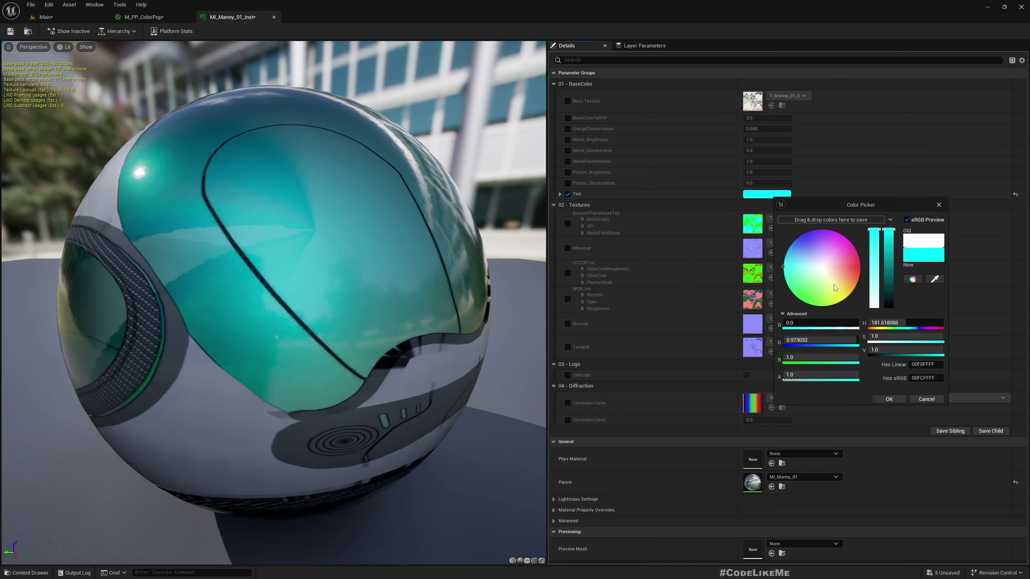
pyautogui.click(890, 399)
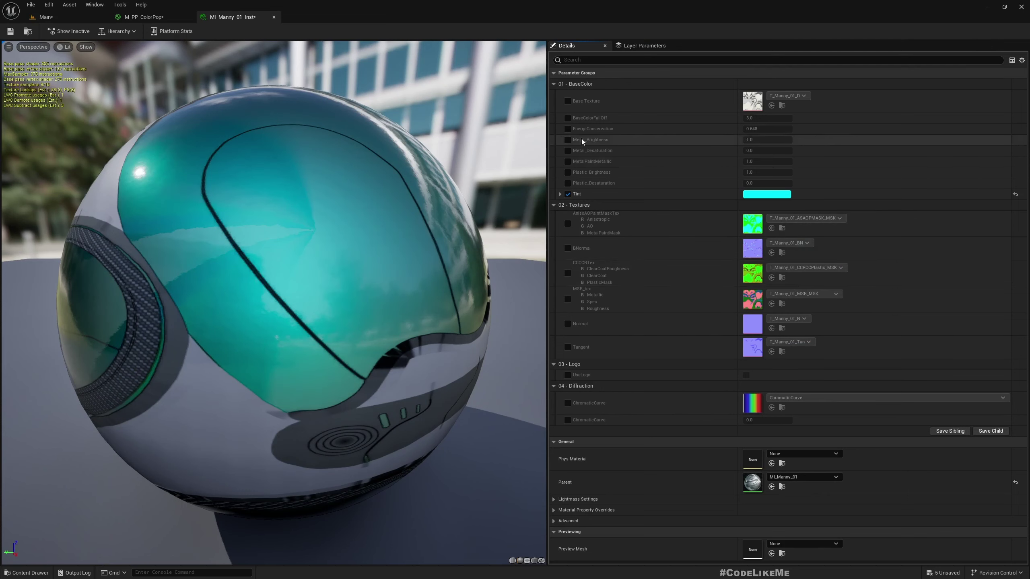
# Step: Override MetalPaintMetallic in MI_Manny_01_Inst with 0.1, inspect the preview sphere and save the instance
pyautogui.click(568, 161)
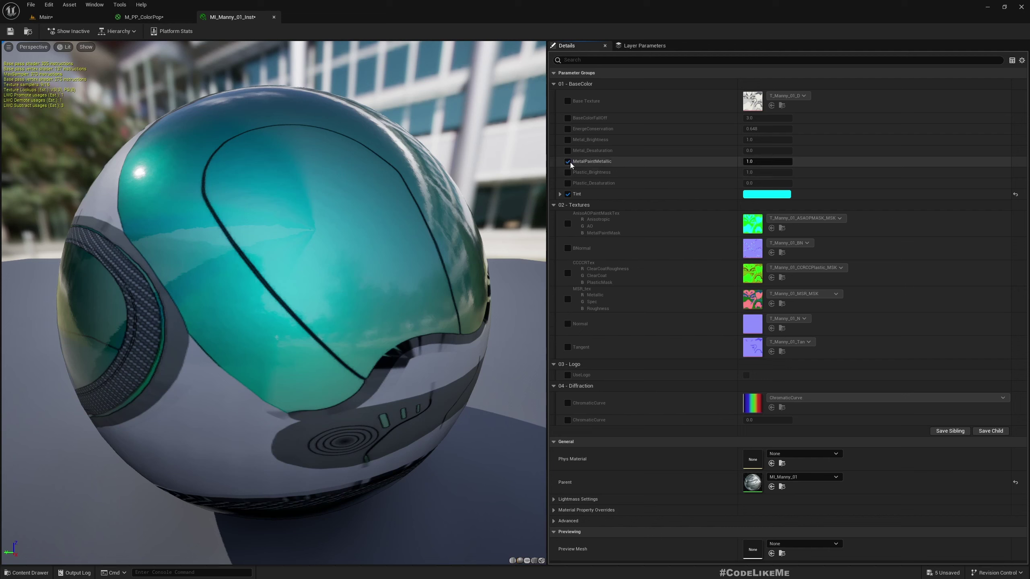
pyautogui.click(777, 161)
pyautogui.write('.1')
pyautogui.press('Return')
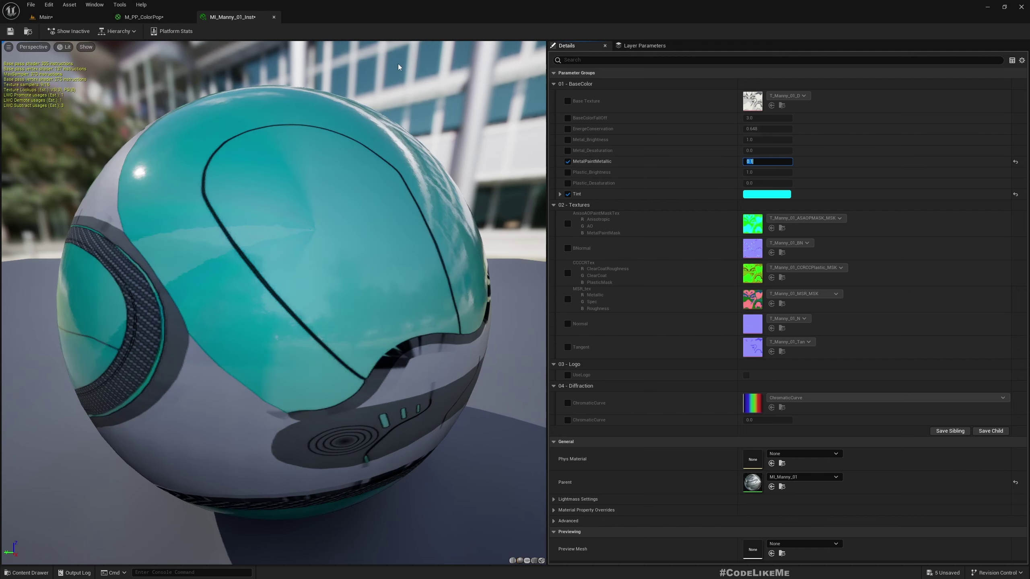
pyautogui.moveTo(504, 101); pyautogui.dragTo(188, 41)
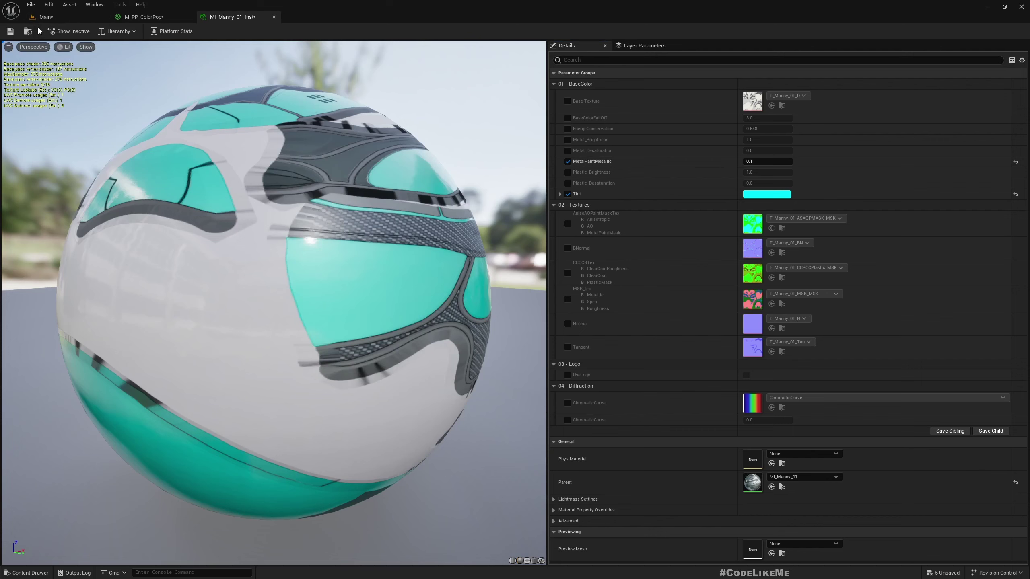
pyautogui.click(10, 31)
# Step: Copy the Tint value of MI_Manny_01_Inst and paste it into the enabled Tint override of MI_Manny_02_Inst
pyautogui.click(143, 17)
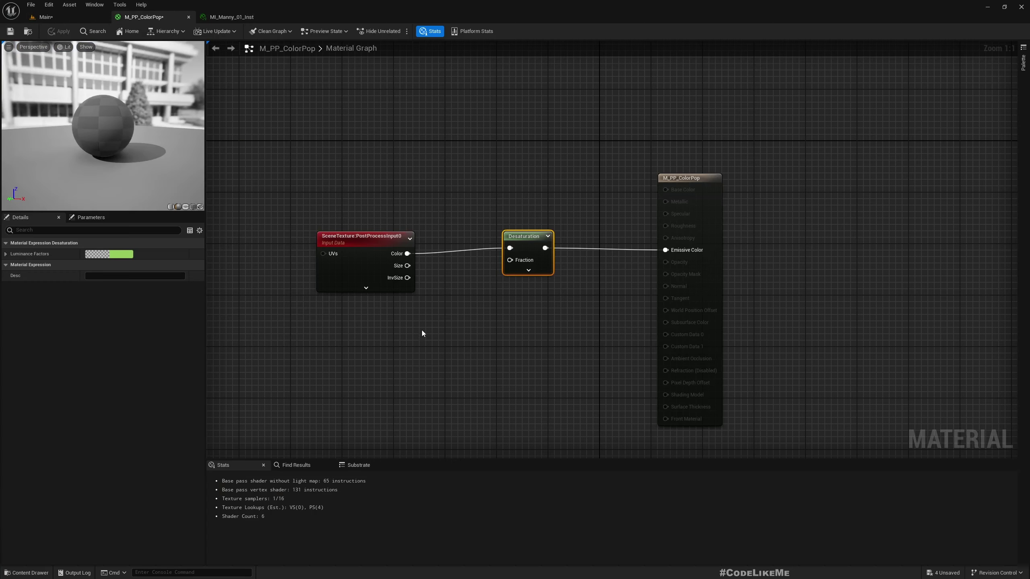
pyautogui.click(231, 16)
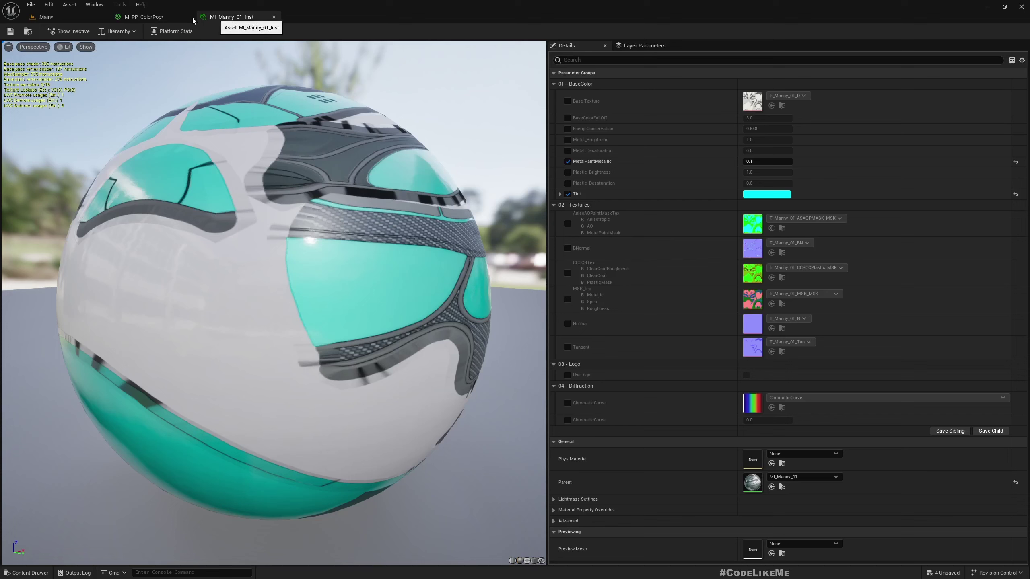
pyautogui.rightClick(768, 197)
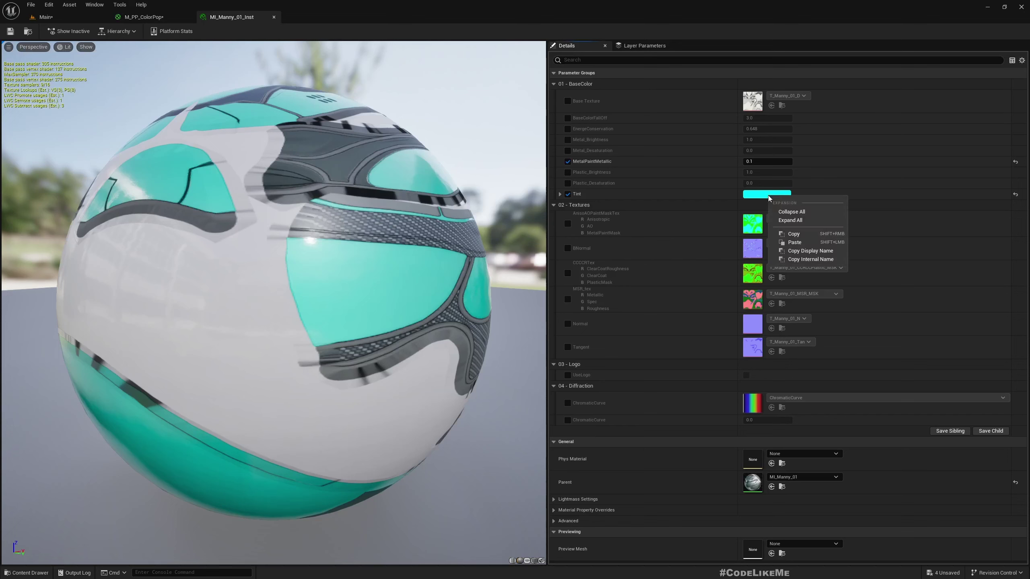
pyautogui.click(801, 235)
pyautogui.click(44, 16)
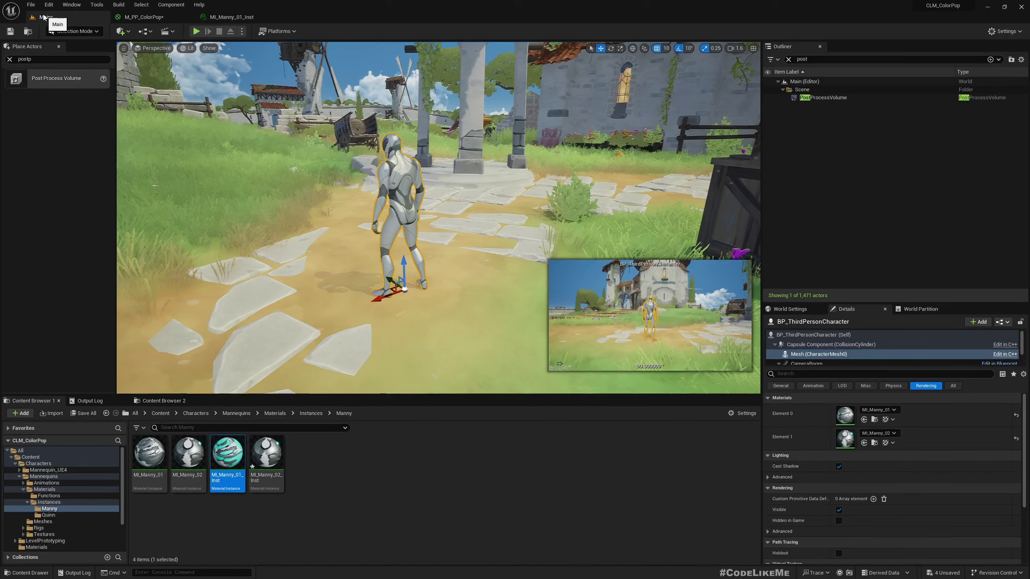
pyautogui.click(340, 476)
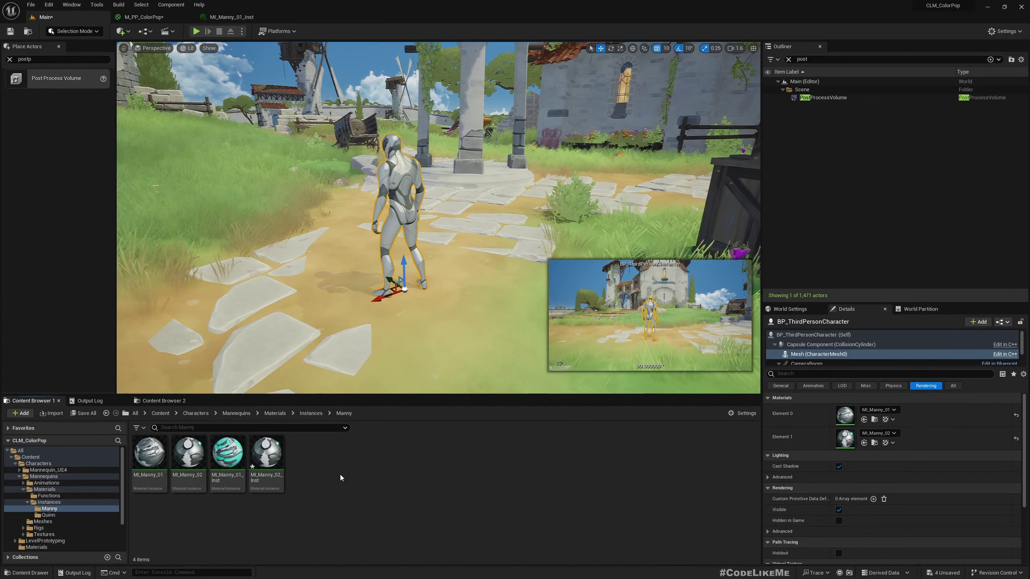
pyautogui.doubleClick(268, 451)
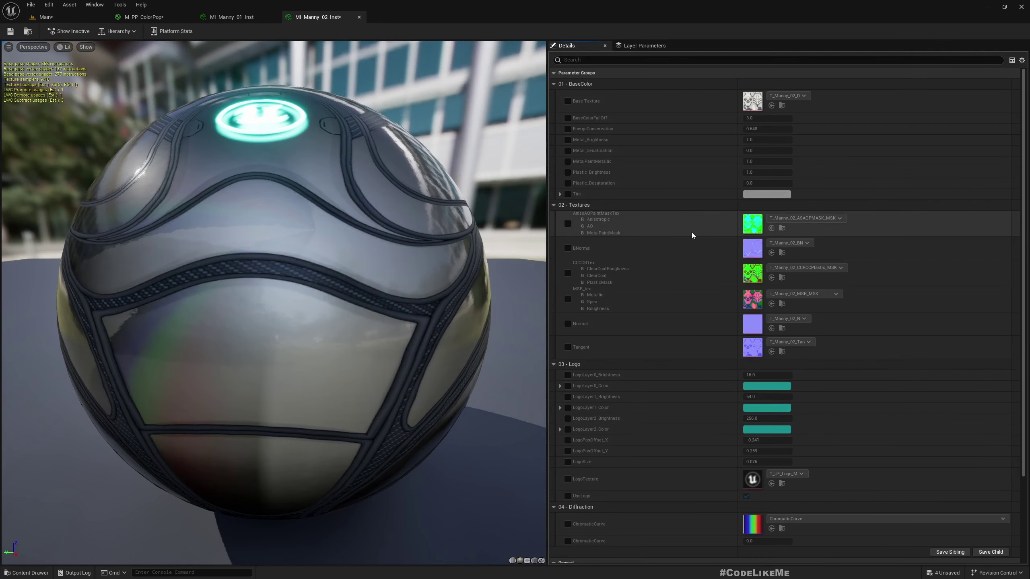
pyautogui.click(567, 194)
pyautogui.rightClick(754, 197)
pyautogui.click(780, 240)
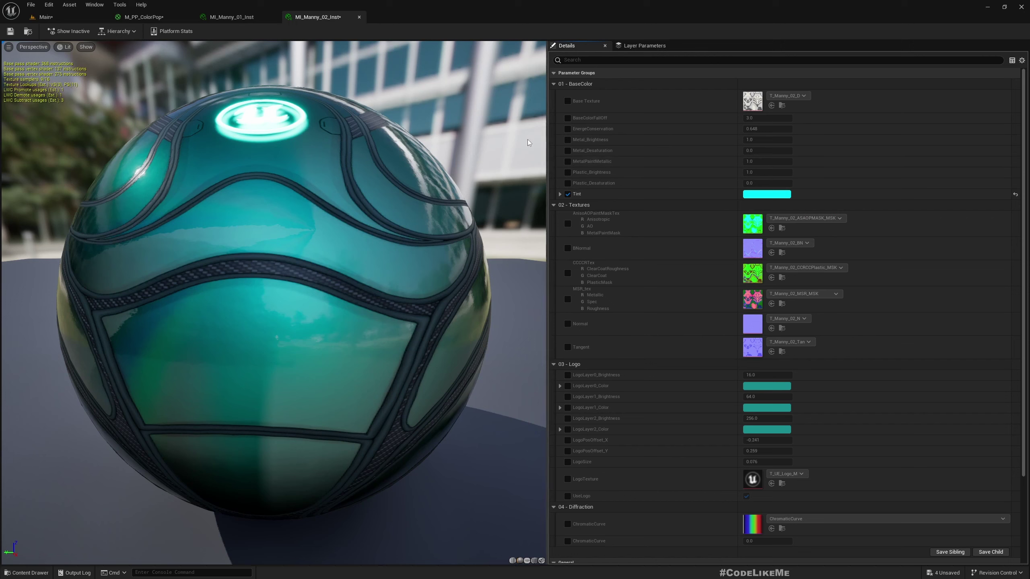
# Step: Override MetalPaintMetallic in MI_Manny_02_Inst with 0.1 and save the instance
pyautogui.click(567, 161)
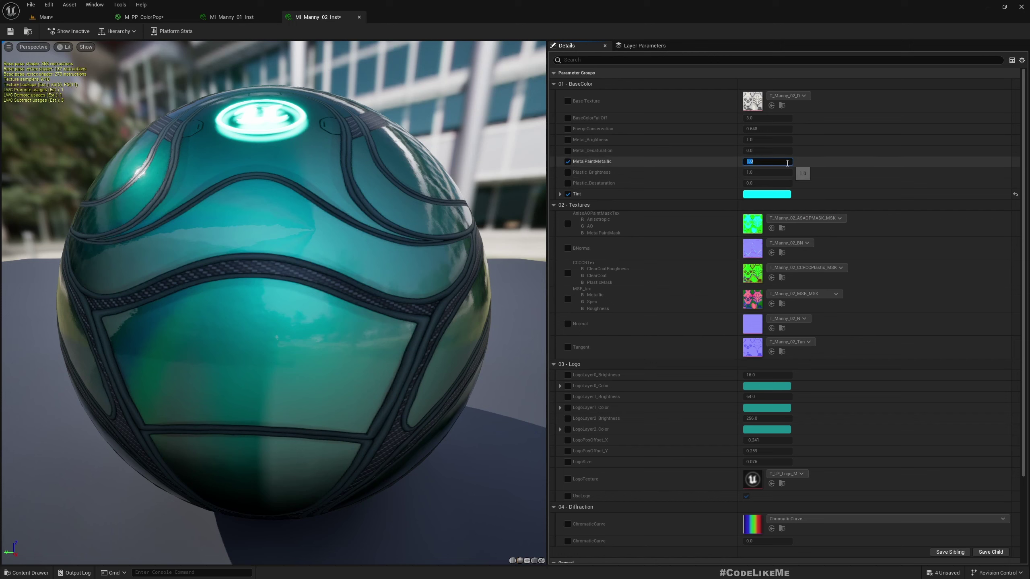
pyautogui.write('0.1')
pyautogui.press('Return')
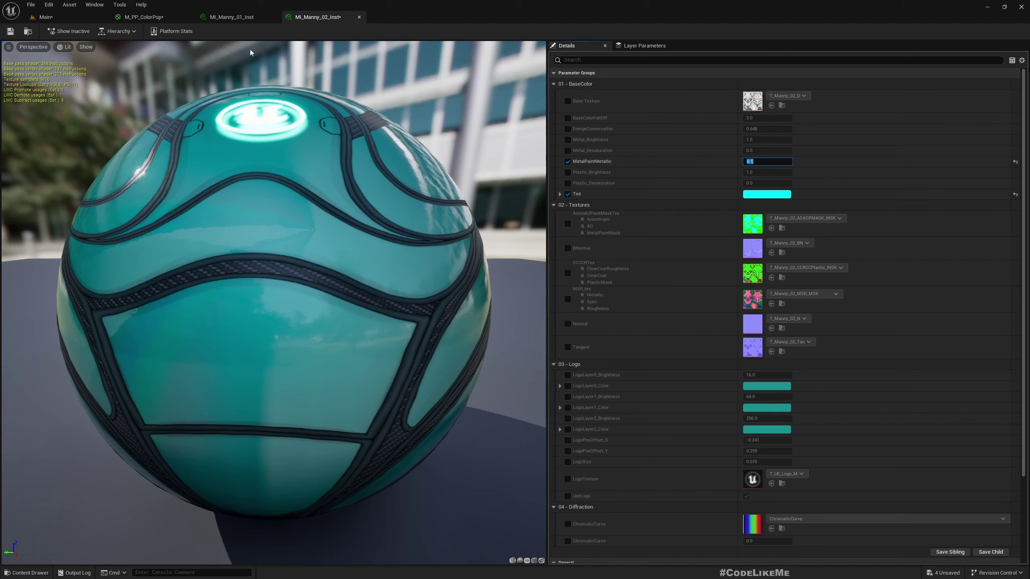
pyautogui.click(10, 32)
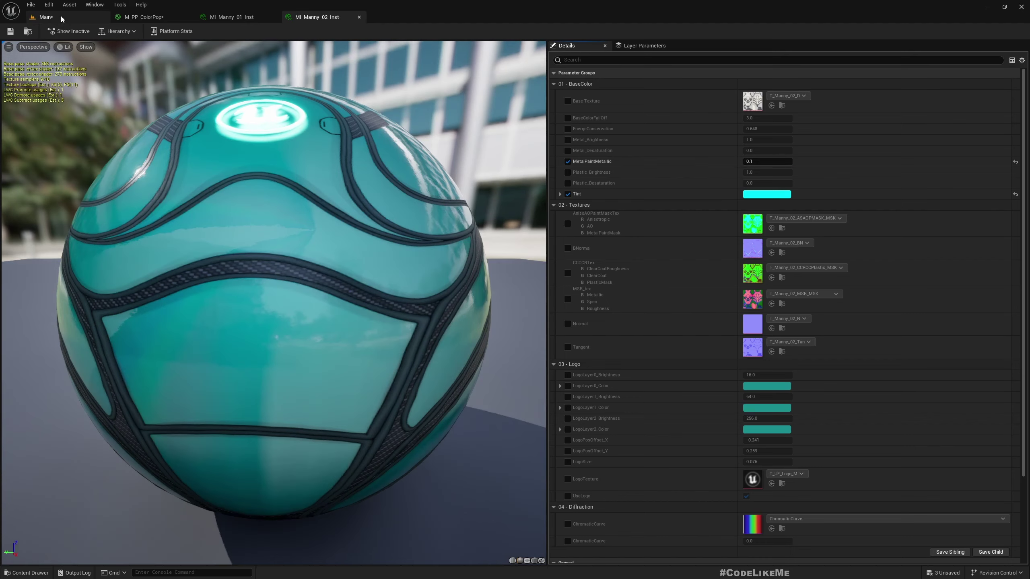
# Step: Open the BP_ThirdPersonCharacter blueprint and assign MI_Manny_01_Inst to material Element 0 and MI_Manny_02_Inst to Element 1
pyautogui.click(61, 16)
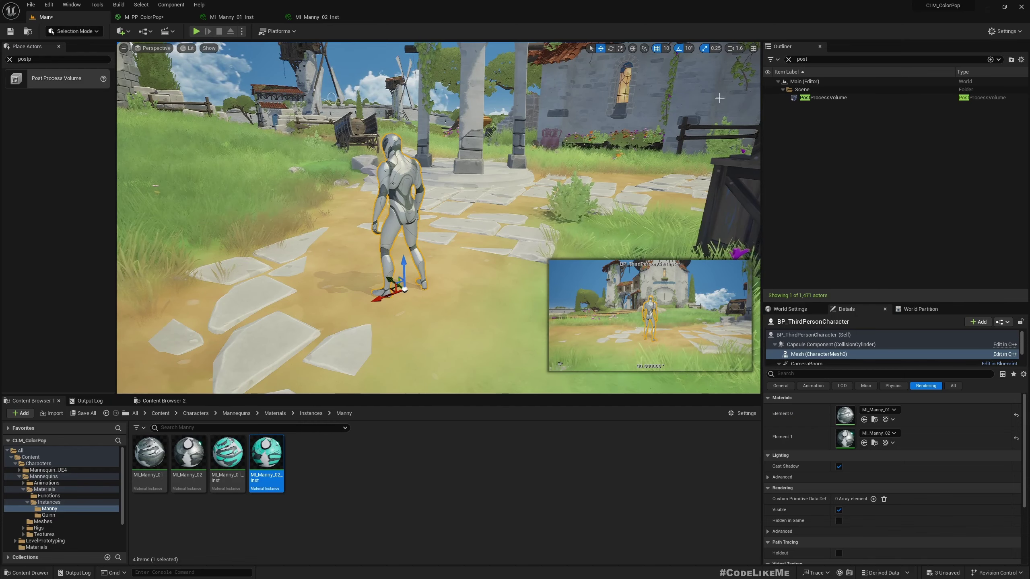
pyautogui.click(788, 59)
pyautogui.click(985, 197)
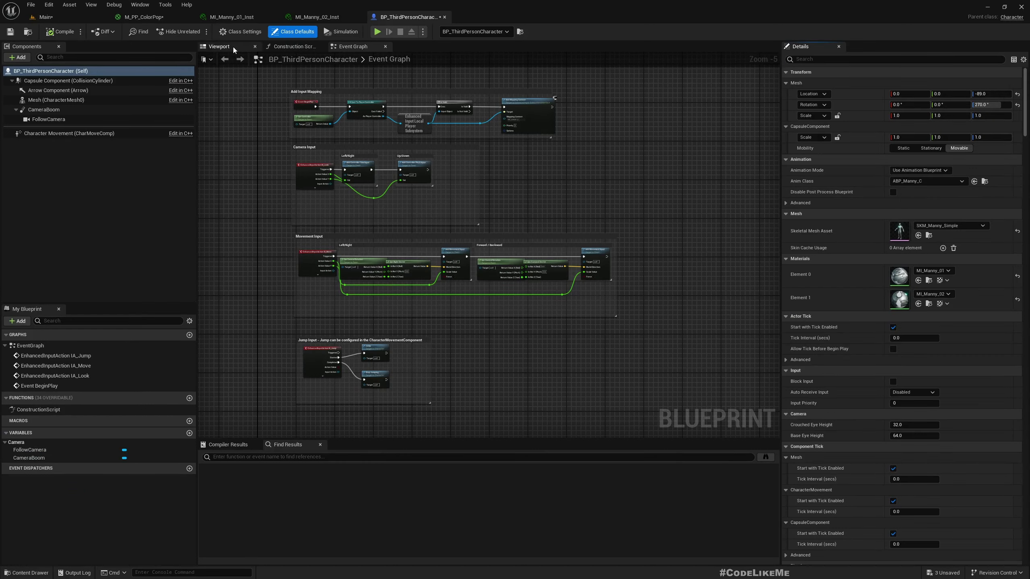
pyautogui.click(230, 46)
pyautogui.click(936, 270)
pyautogui.scroll(-1, 949, 381)
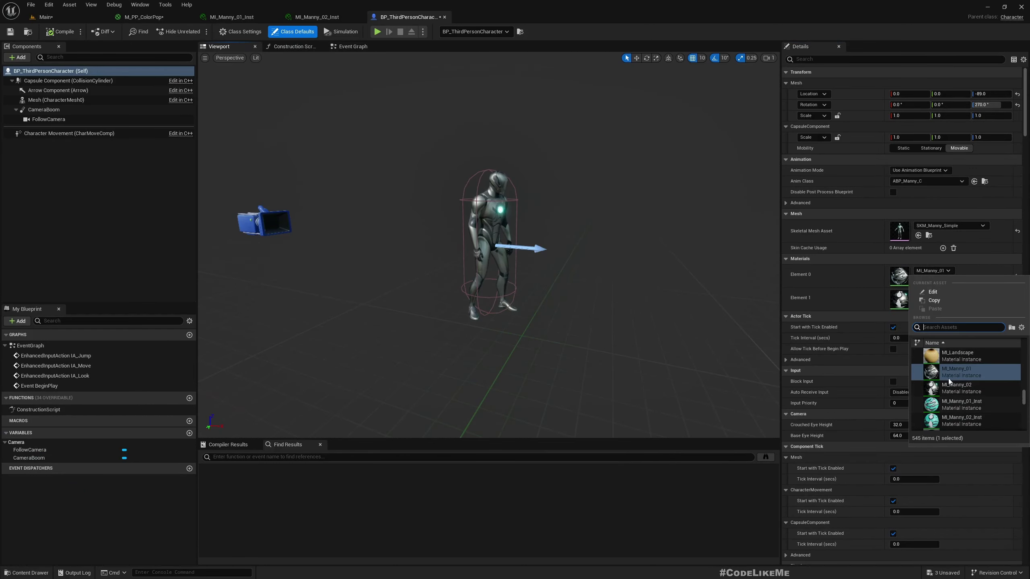
pyautogui.click(961, 405)
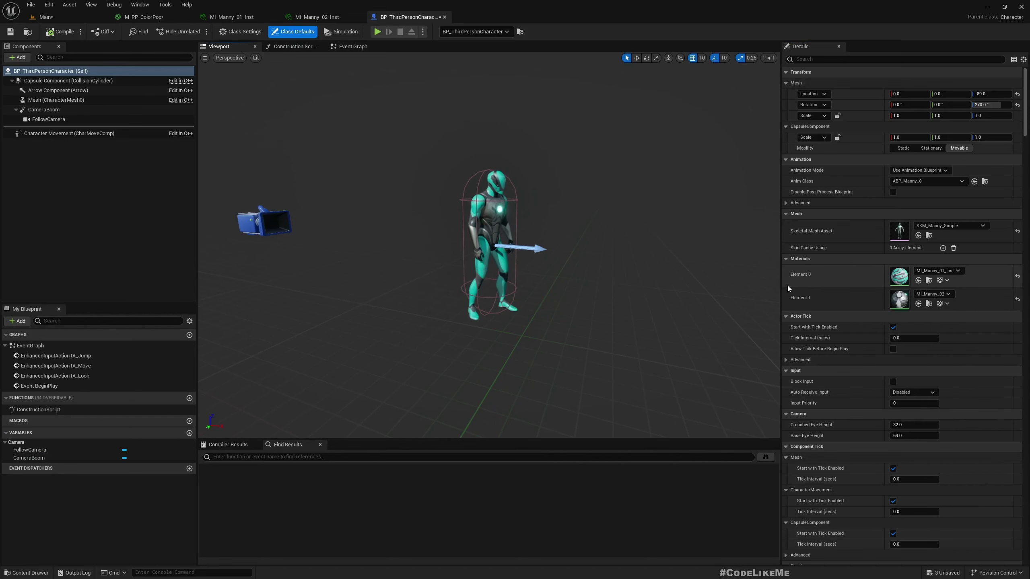
pyautogui.click(932, 294)
pyautogui.click(931, 423)
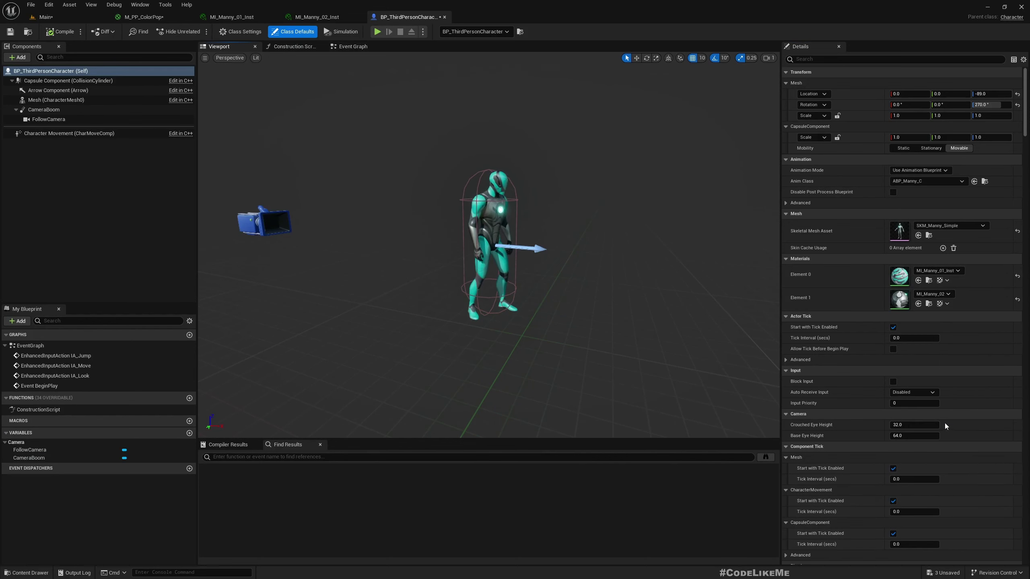
# Step: Return to the level, find the PostProcessVolume and set the M_PP_ColorPop weight to 1 in its Post Process Materials
pyautogui.click(46, 16)
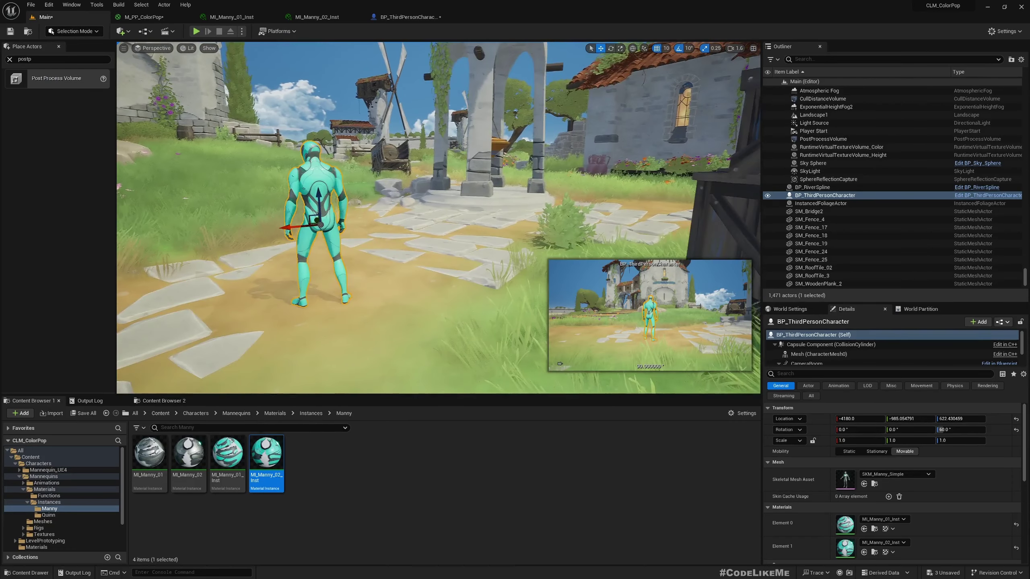
pyautogui.press('s')
pyautogui.press('a')
pyautogui.moveTo(459, 255)
pyautogui.mouseDown(button='right')
pyautogui.moveTo(459, 219)
pyautogui.moveTo(460, 254)
pyautogui.mouseUp(button='right')
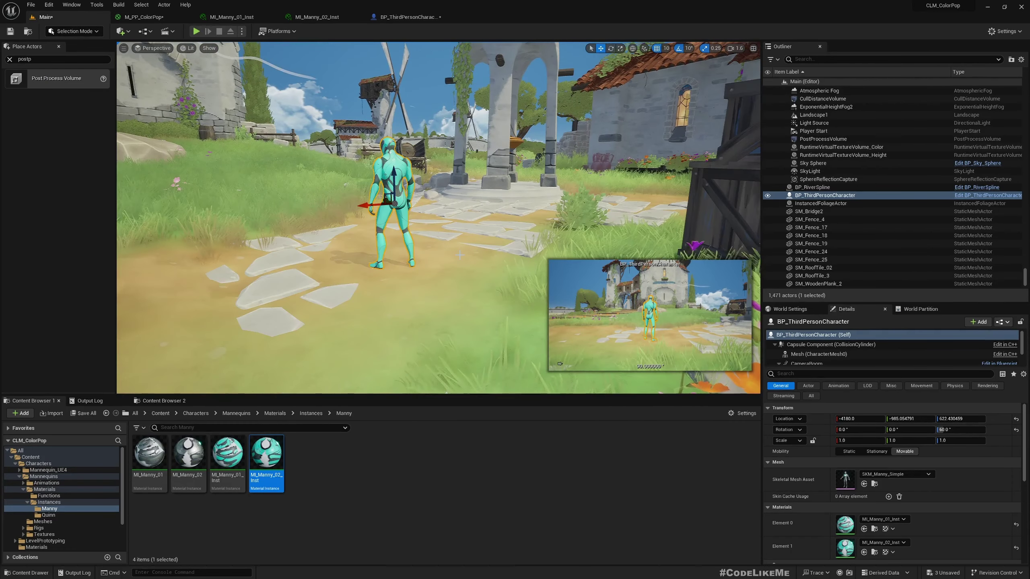
pyautogui.click(900, 115)
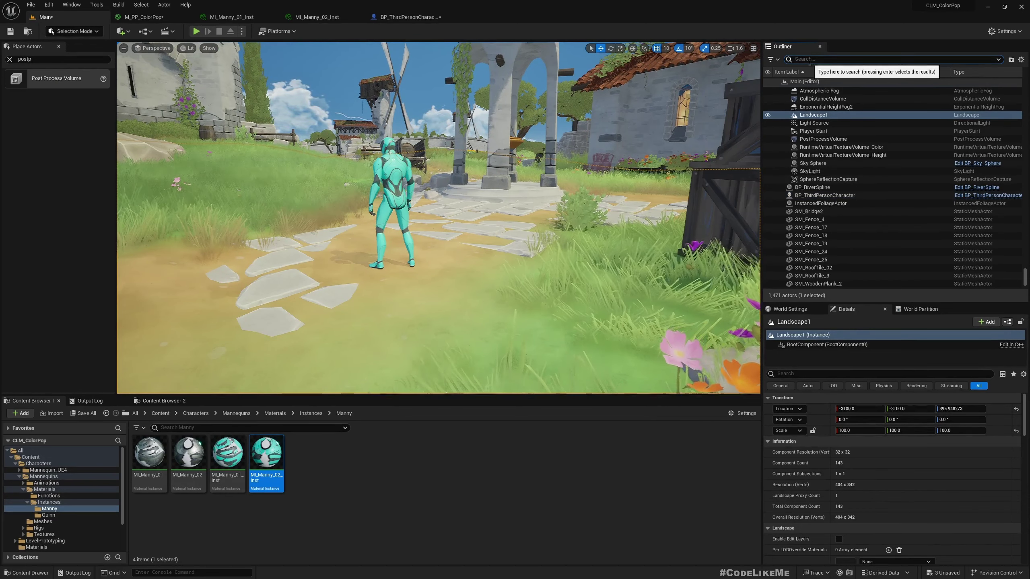
pyautogui.write('post')
pyautogui.click(823, 97)
pyautogui.scroll(-10, 872, 467)
pyautogui.click(797, 491)
pyautogui.write('1')
pyautogui.press('Return')
pyautogui.moveTo(439, 218); pyautogui.dragTo(422, 218, button='right')
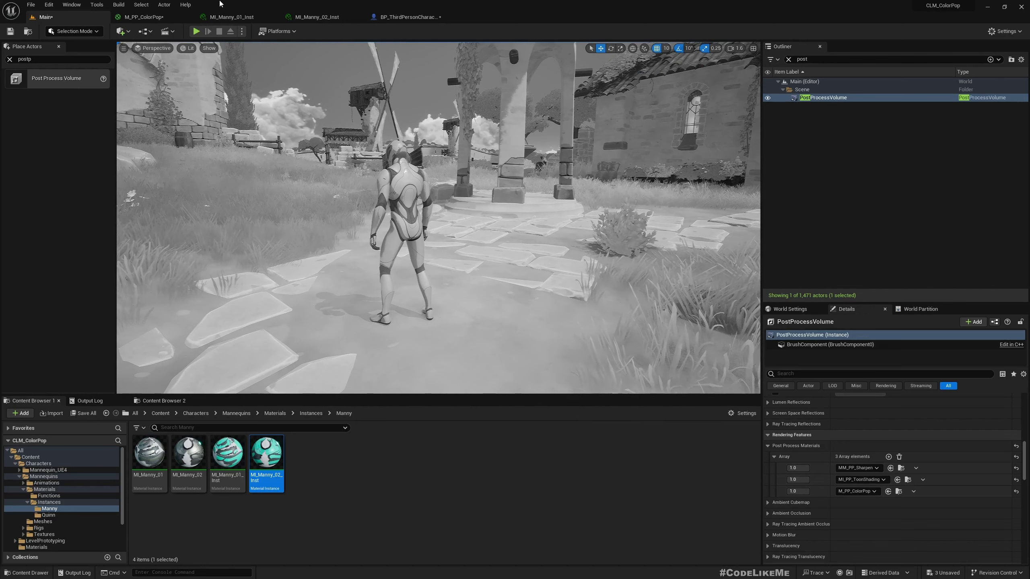
# Step: Select the character in the level, filter its properties for "custo" and enable Render CustomDepth Pass for its Mesh
pyautogui.click(402, 211)
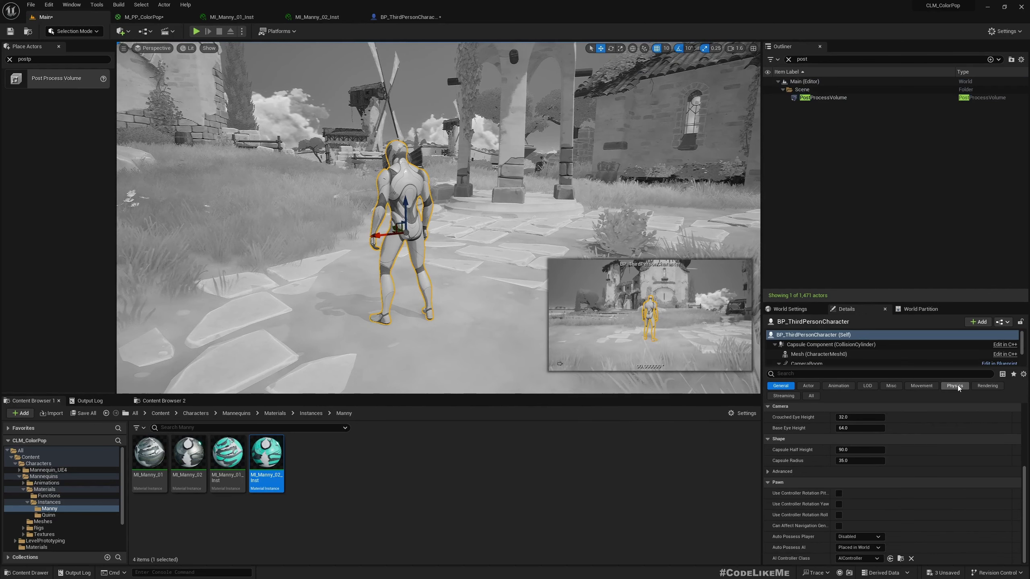
pyautogui.click(805, 374)
pyautogui.write('custo')
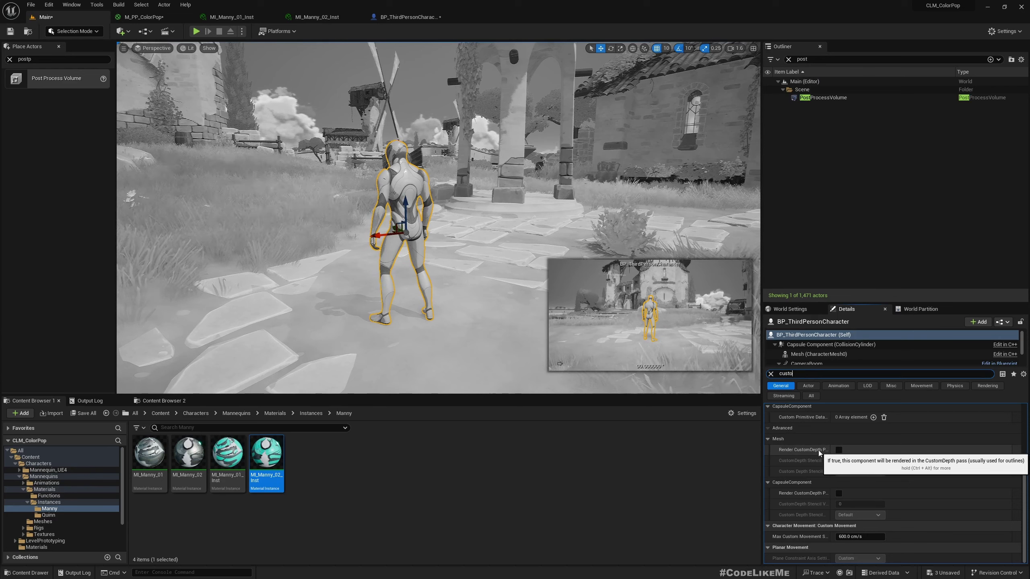
pyautogui.click(839, 450)
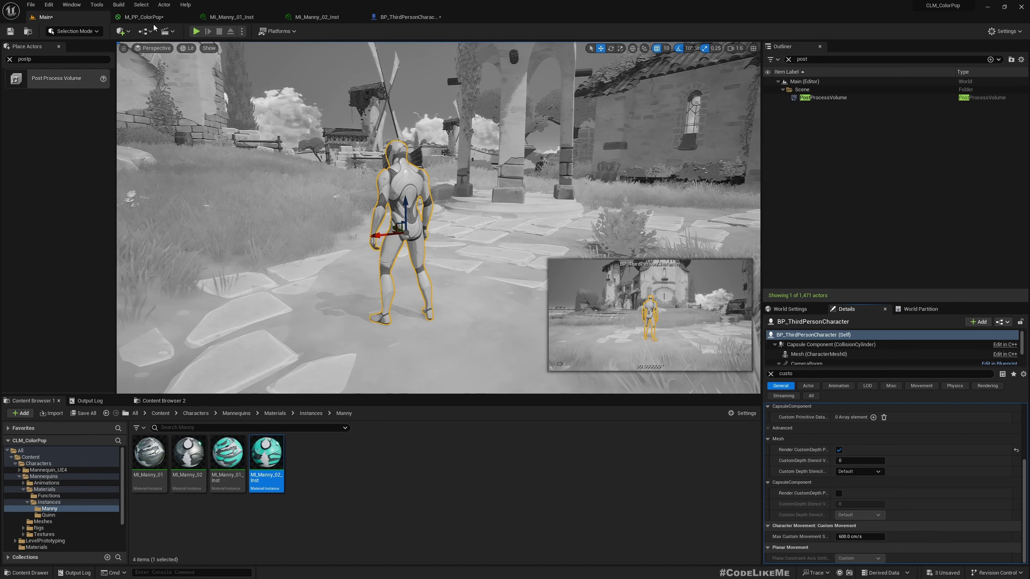
# Step: In M_PP_ColorPop, duplicate the SceneTexture:PostProcessInput0 node below the original and set the copy's Scene Texture Id to CustomDepth
pyautogui.click(143, 18)
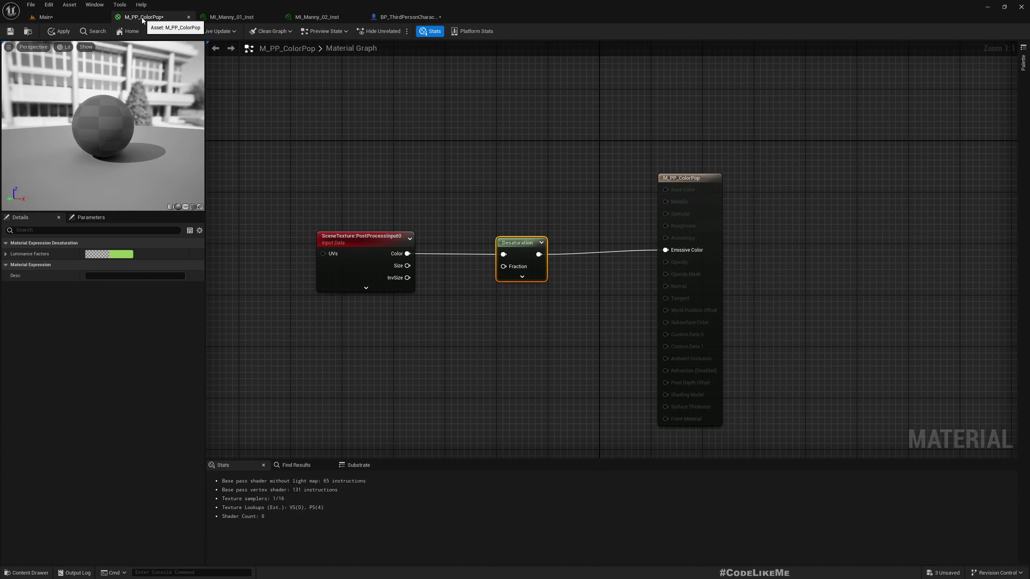
pyautogui.rightClick(356, 340)
pyautogui.click(337, 275)
pyautogui.hotkey('ctrl', 'd')
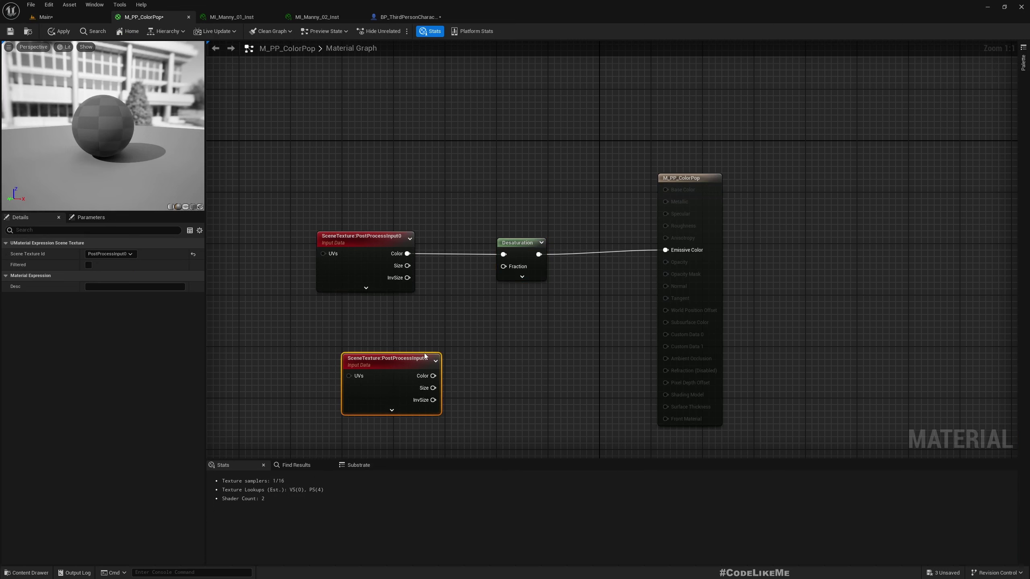
pyautogui.moveTo(423, 354); pyautogui.dragTo(404, 335)
pyautogui.click(110, 254)
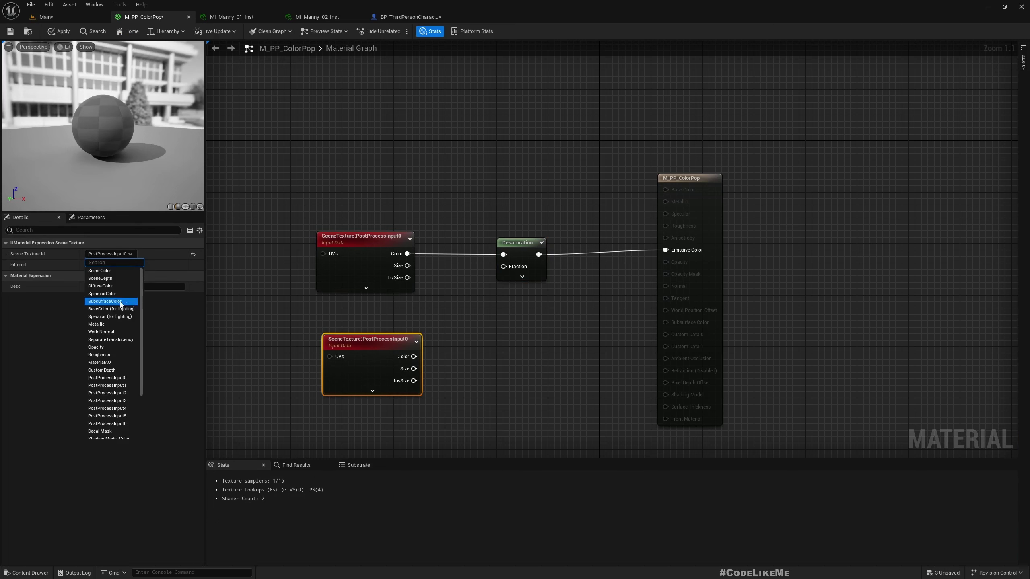
pyautogui.click(105, 370)
# Step: Connect the CustomDepth color directly to Emissive Color, apply the material and view the result in the level
pyautogui.moveTo(470, 382)
pyautogui.mouseDown(button='right')
pyautogui.moveTo(504, 354)
pyautogui.moveTo(464, 370)
pyautogui.mouseUp(button='right')
pyautogui.moveTo(394, 345); pyautogui.dragTo(660, 238)
pyautogui.click(57, 31)
pyautogui.click(53, 17)
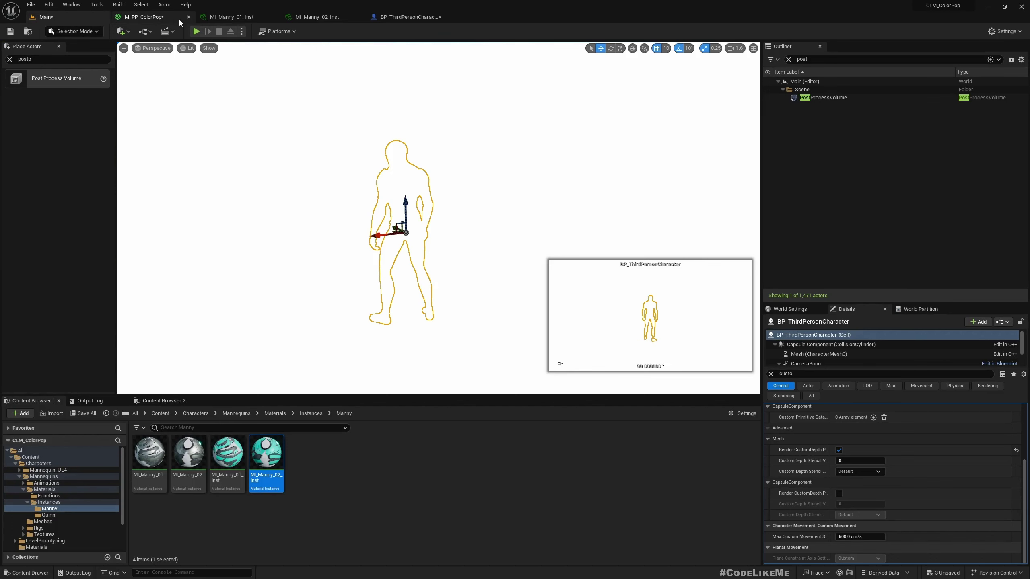
# Step: In M_PP_ColorPop, add a Divide node fed by the CustomDepth color and set its B value to 5000
pyautogui.click(144, 17)
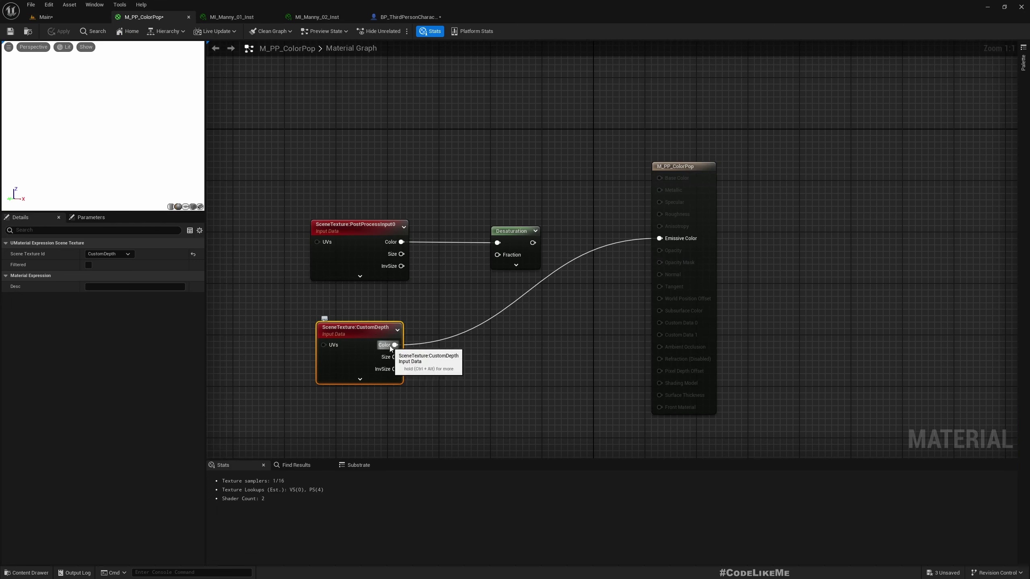
pyautogui.moveTo(383, 339); pyautogui.dragTo(464, 370)
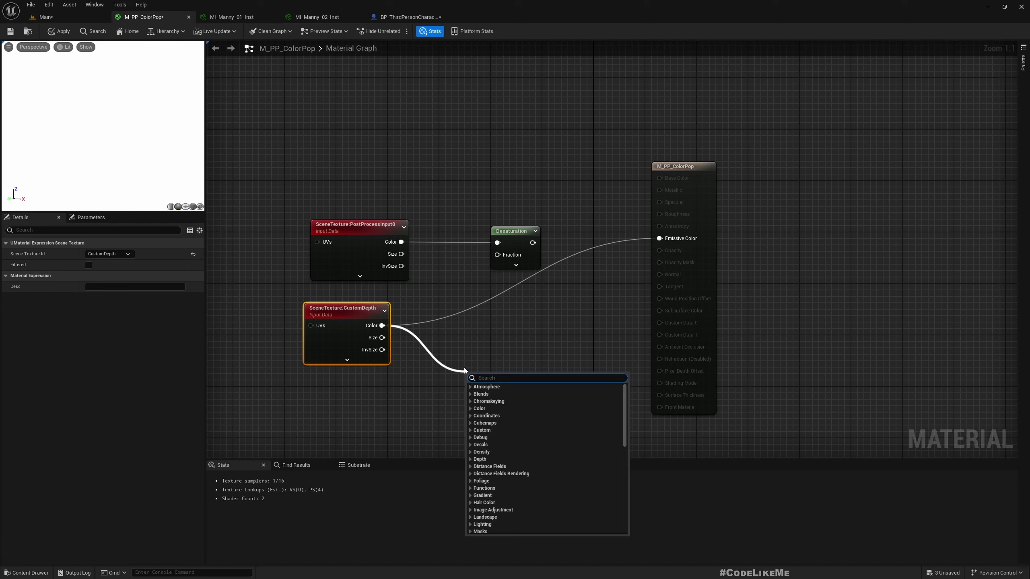
pyautogui.write('divide')
pyautogui.press('Return')
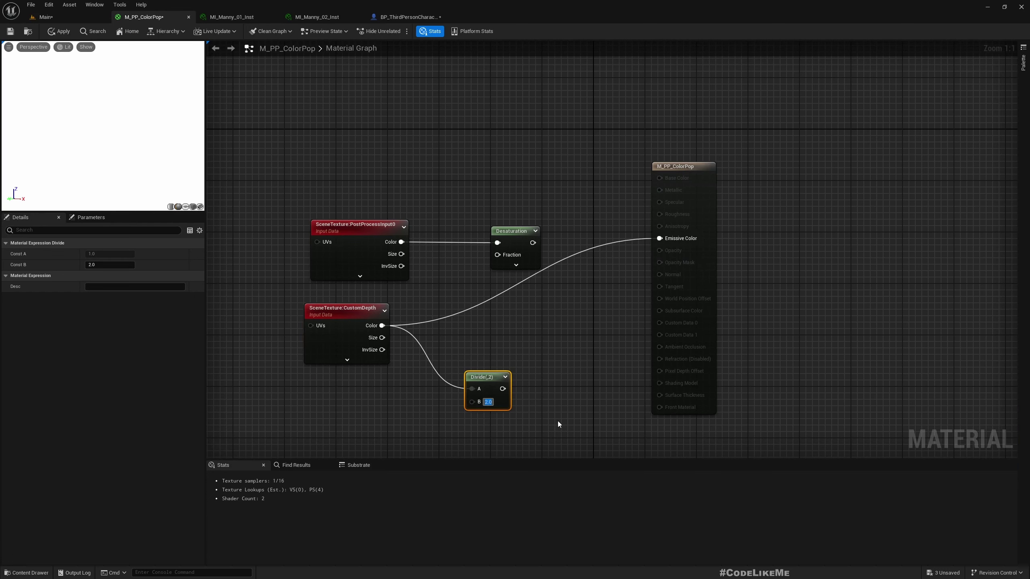
pyautogui.write('5000')
pyautogui.press('Return')
# Step: Add a Clamp node after the Divide, connect its output to Emissive Color and apply the material
pyautogui.moveTo(511, 389); pyautogui.dragTo(543, 394)
pyautogui.write('clamp')
pyautogui.press('Return')
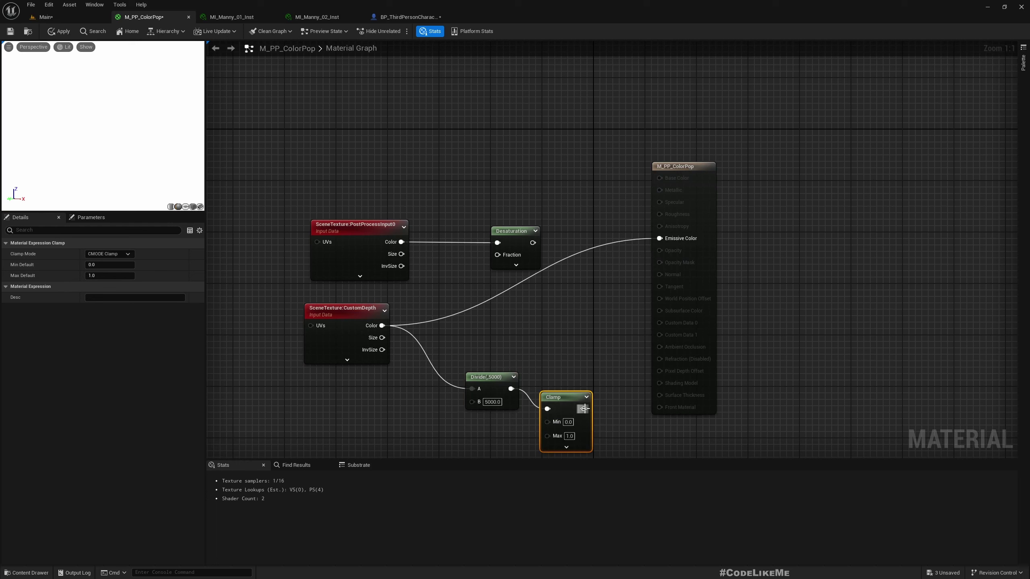
pyautogui.moveTo(582, 409); pyautogui.dragTo(686, 241)
pyautogui.moveTo(561, 399); pyautogui.dragTo(568, 381)
pyautogui.click(69, 33)
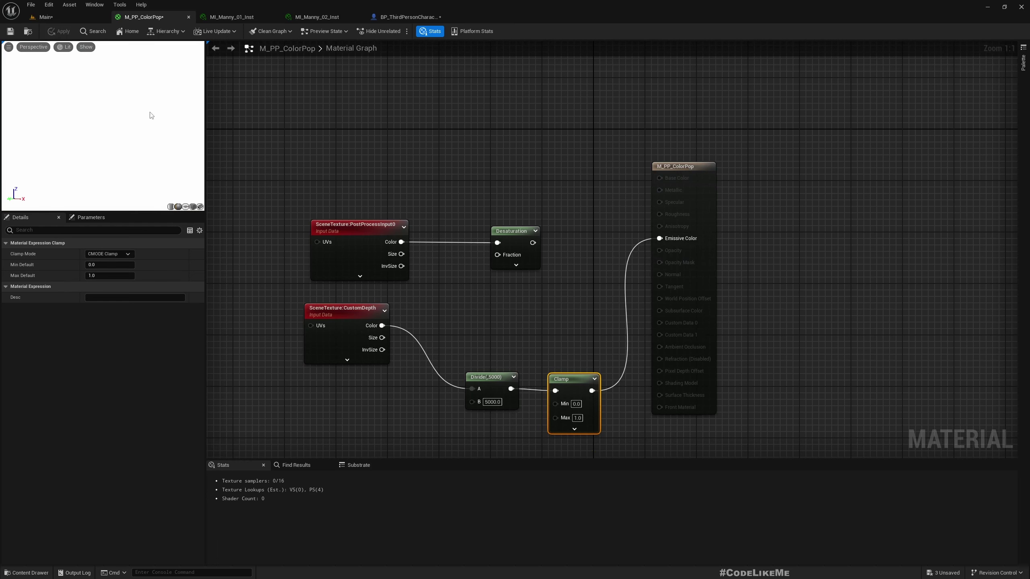
# Step: Examine the custom depth mask in the level by selecting the house, landscape, windmill, ground bricks and shrine around the character
pyautogui.click(59, 16)
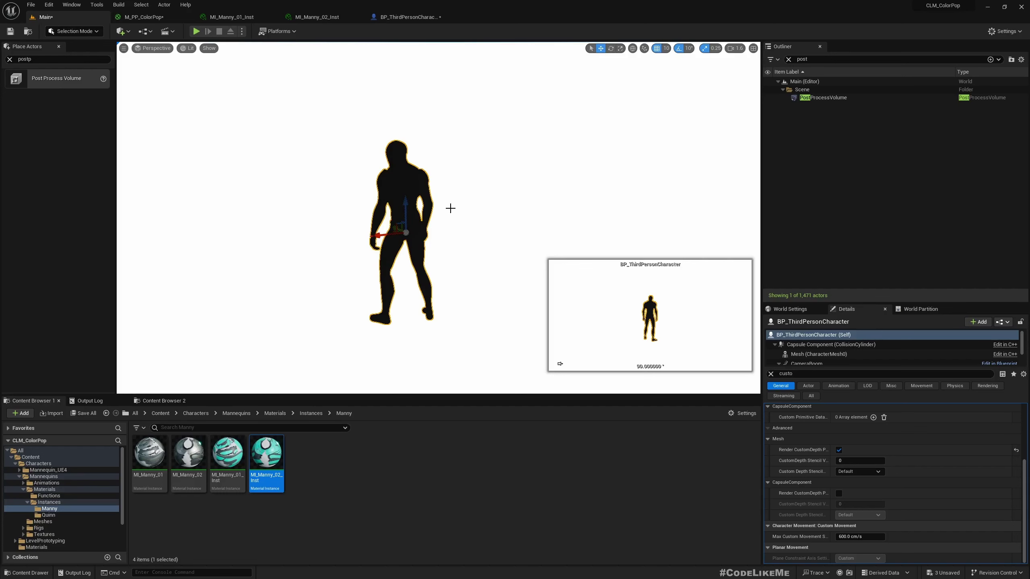
pyautogui.moveTo(470, 176); pyautogui.dragTo(499, 179, button='right')
pyautogui.scroll(-3, 423, 179)
pyautogui.click(422, 197)
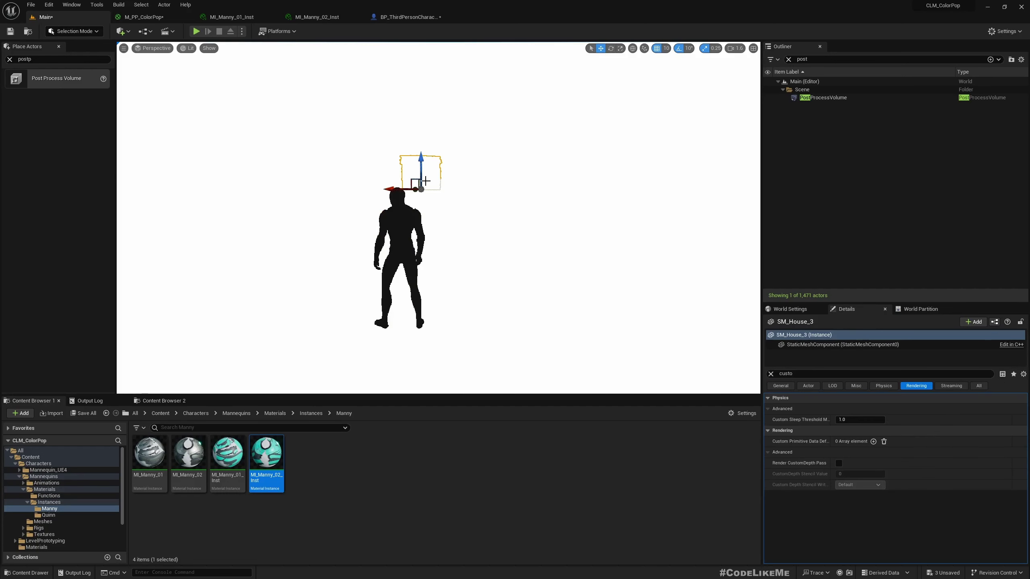
pyautogui.click(400, 219)
pyautogui.click(328, 234)
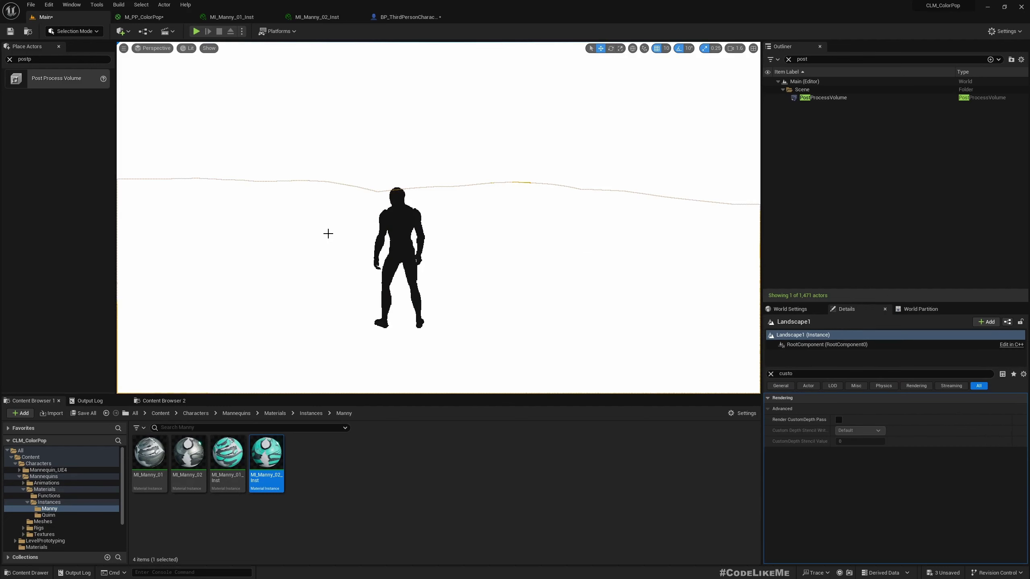
pyautogui.click(448, 174)
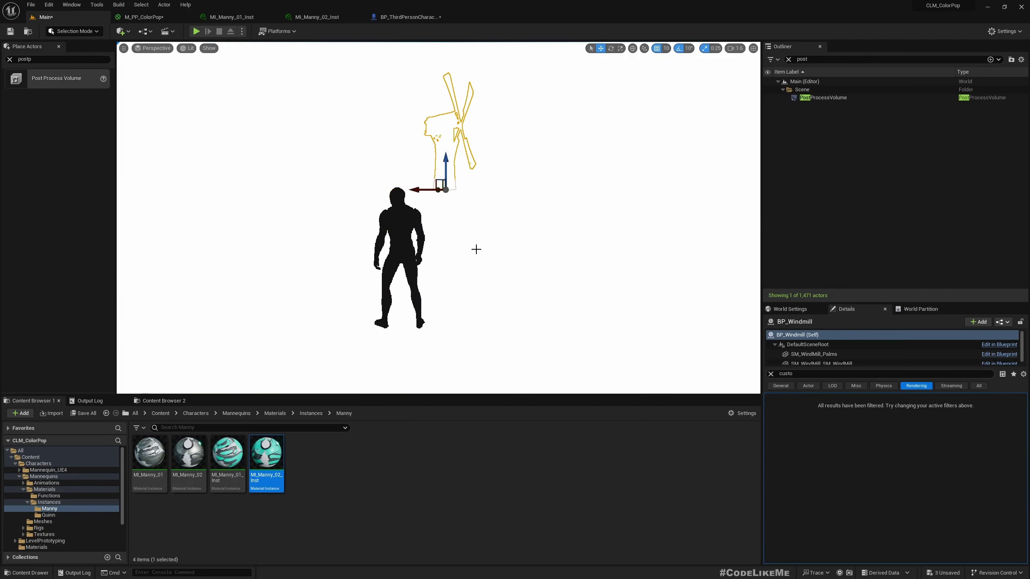
pyautogui.click(480, 276)
pyautogui.moveTo(449, 267); pyautogui.dragTo(532, 322, button='right')
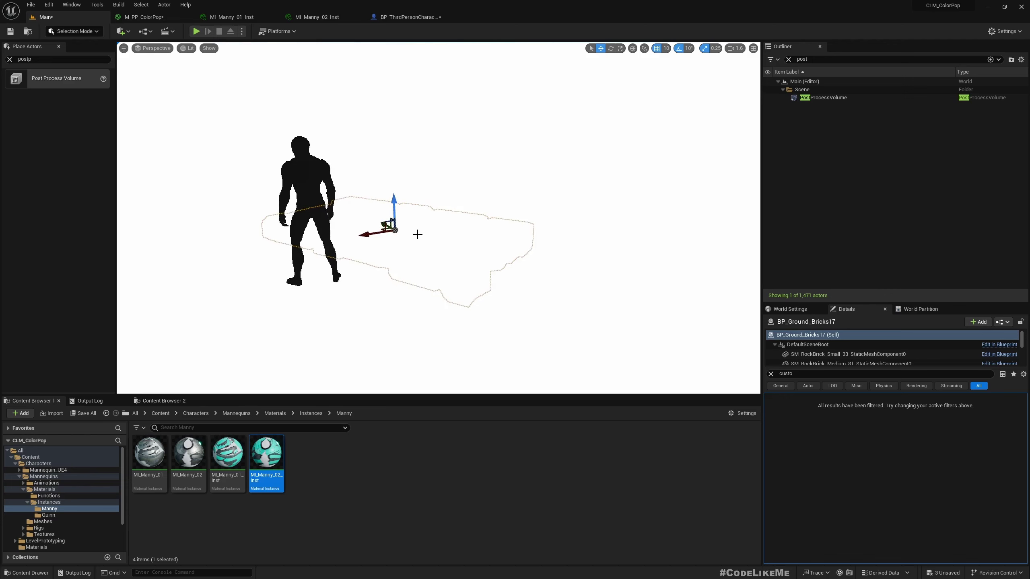
pyautogui.click(473, 178)
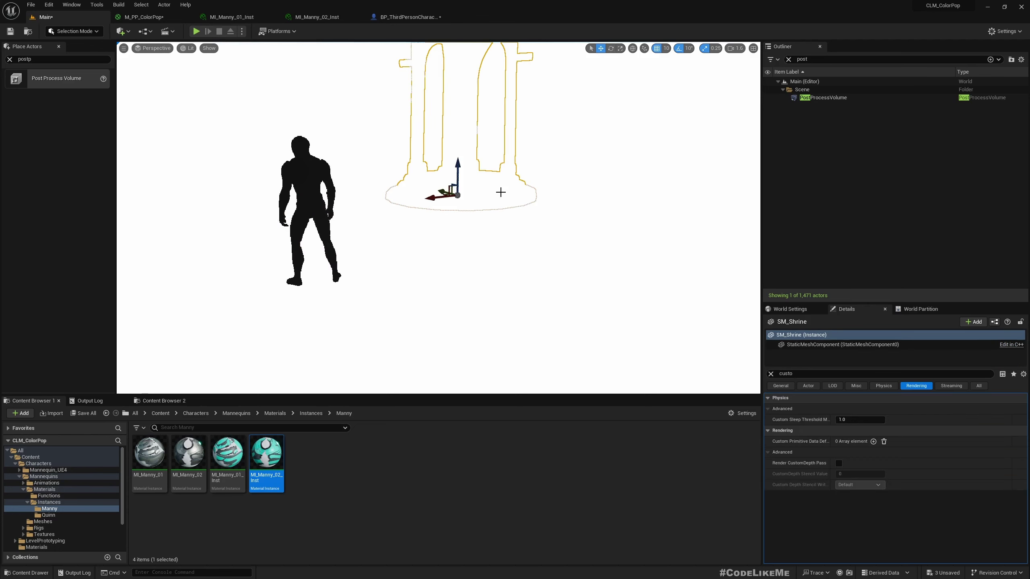
pyautogui.click(839, 463)
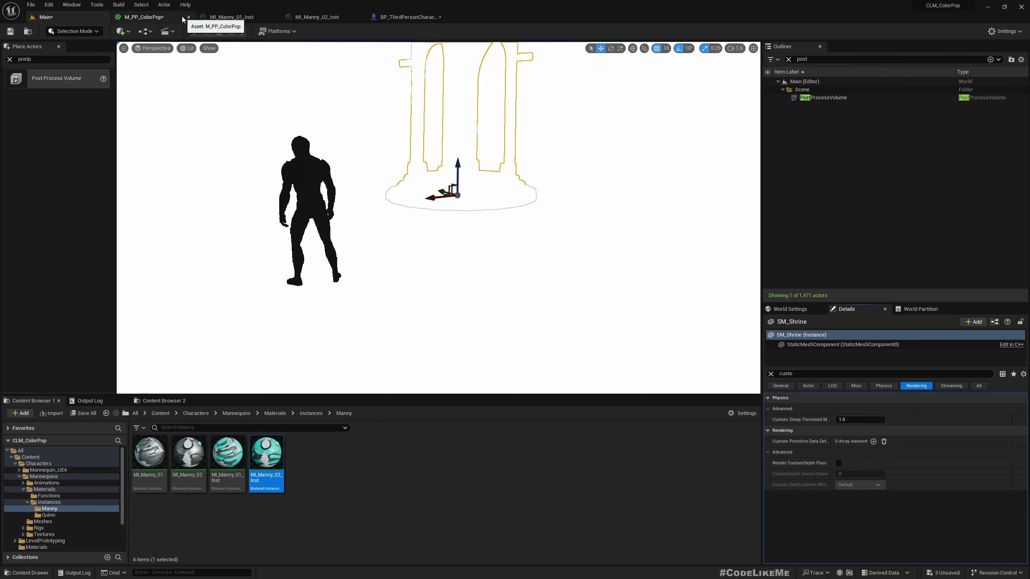
# Step: In the M_PP_ColorPop graph, move the output node farther from the other nodes and lower the Desaturation node to make room
pyautogui.click(162, 18)
pyautogui.scroll(-2, 588, 285)
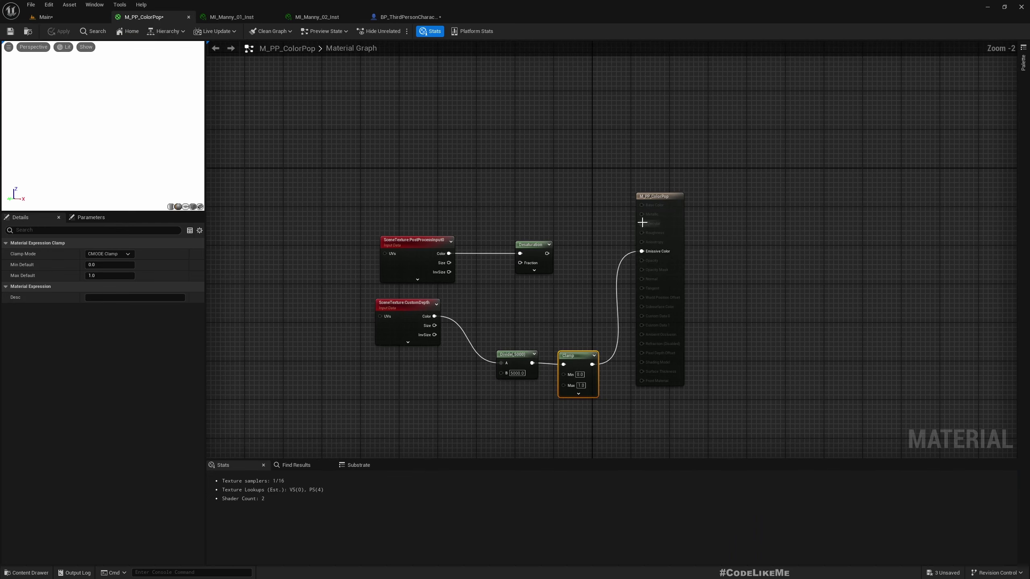
pyautogui.moveTo(662, 196); pyautogui.dragTo(735, 196)
pyautogui.scroll(2, 570, 261)
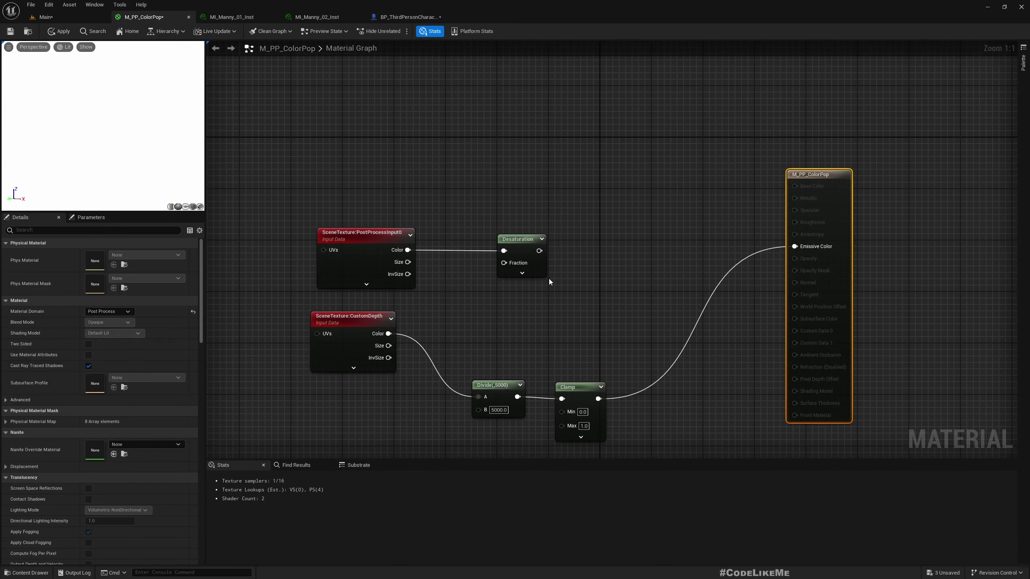
pyautogui.moveTo(544, 235); pyautogui.dragTo(544, 280)
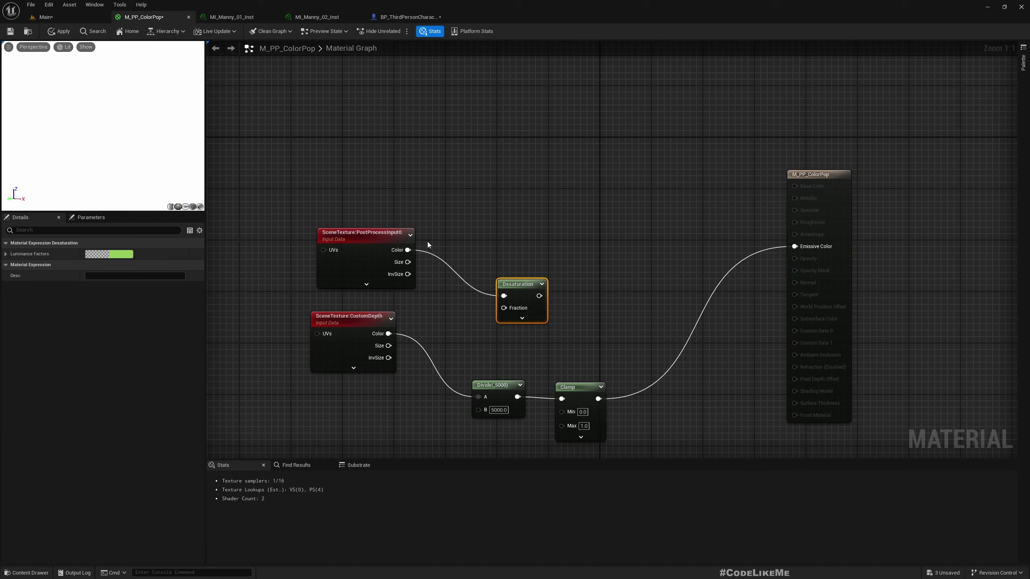
# Step: Add a Lerp with PostProcessInput0 color as A, Desaturation as B and Clamp as Alpha, connect it to Emissive Color and apply
pyautogui.moveTo(408, 250); pyautogui.dragTo(572, 252)
pyautogui.write('lerp')
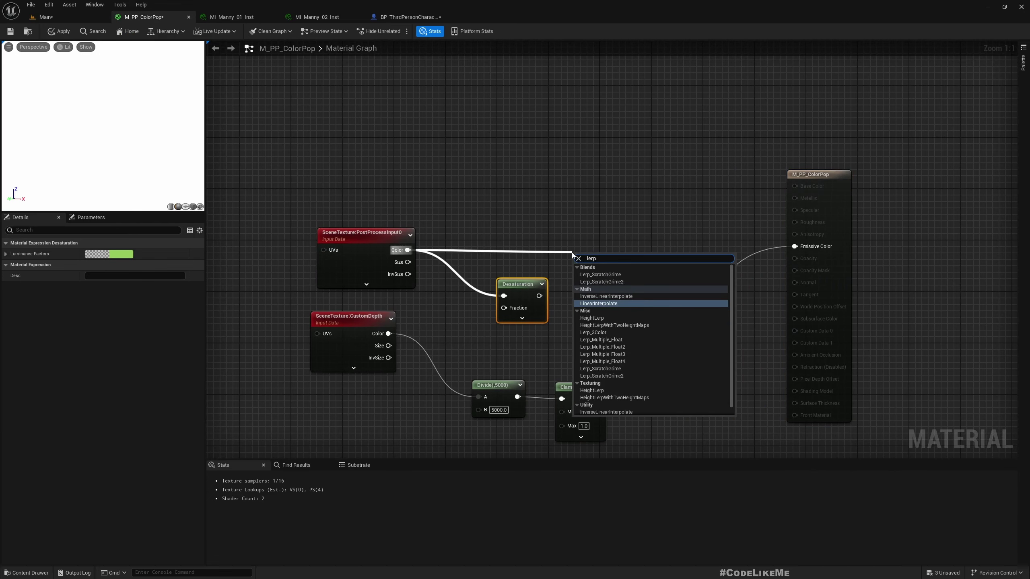
pyautogui.press('Return')
pyautogui.moveTo(600, 261); pyautogui.dragTo(628, 243)
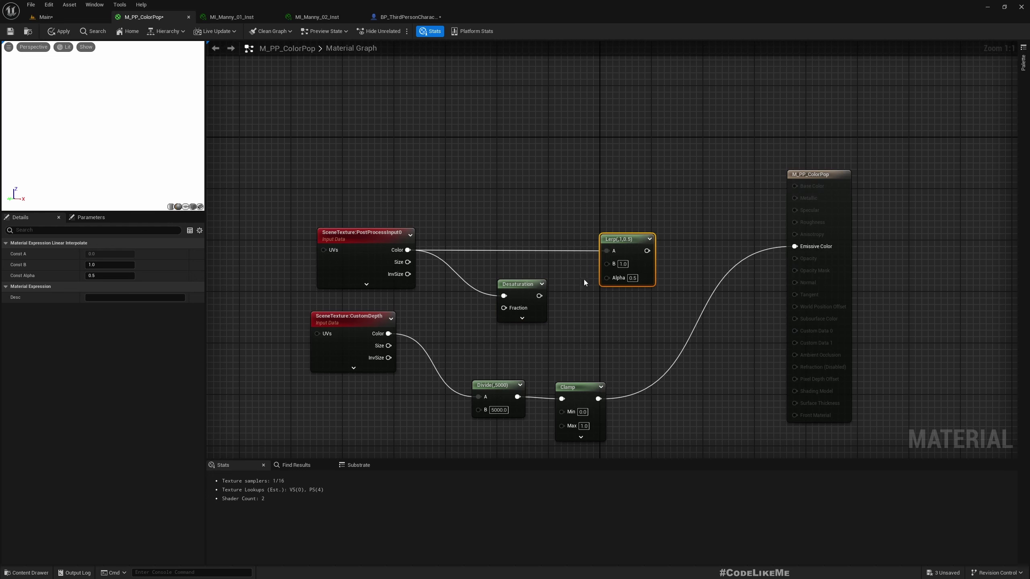
pyautogui.moveTo(539, 296); pyautogui.dragTo(607, 263)
pyautogui.moveTo(599, 399); pyautogui.dragTo(795, 247)
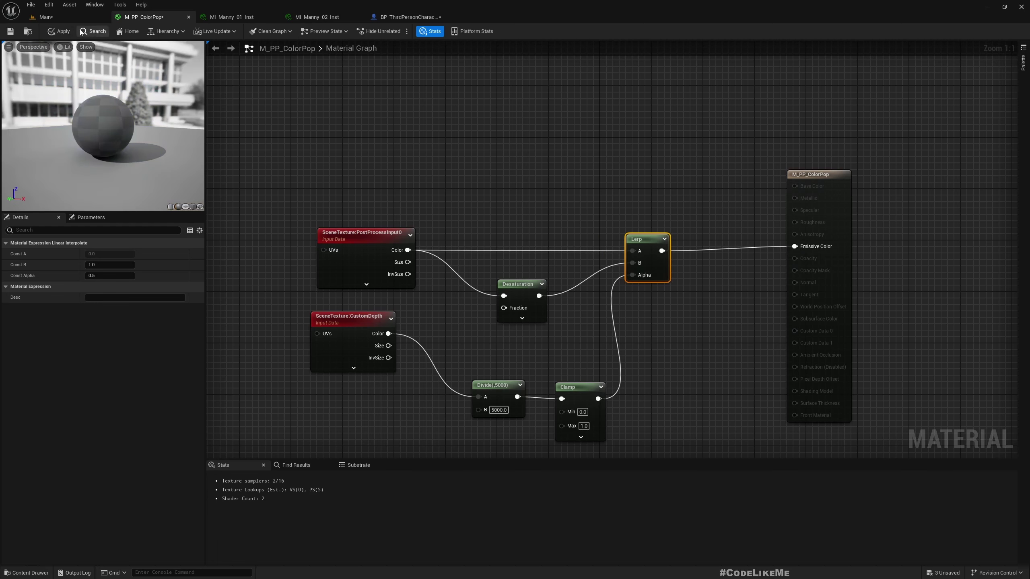
pyautogui.click(60, 32)
# Step: Check the color pop effect on the character against the surrounding scene in the level
pyautogui.click(46, 17)
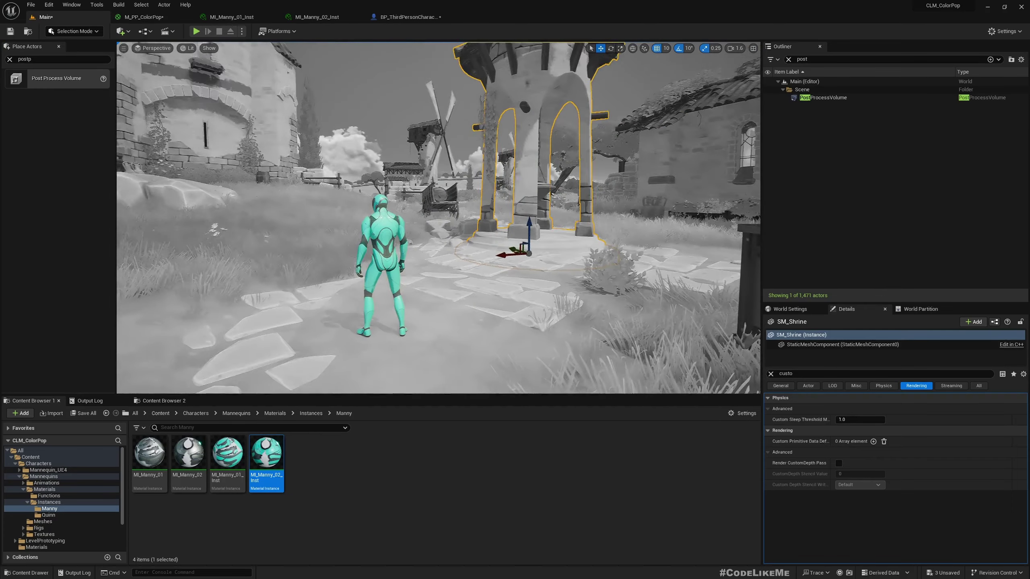
pyautogui.moveTo(396, 198); pyautogui.dragTo(412, 207, button='right')
pyautogui.click(357, 103)
pyautogui.scroll(3, 397, 198)
pyautogui.scroll(-5, 396, 198)
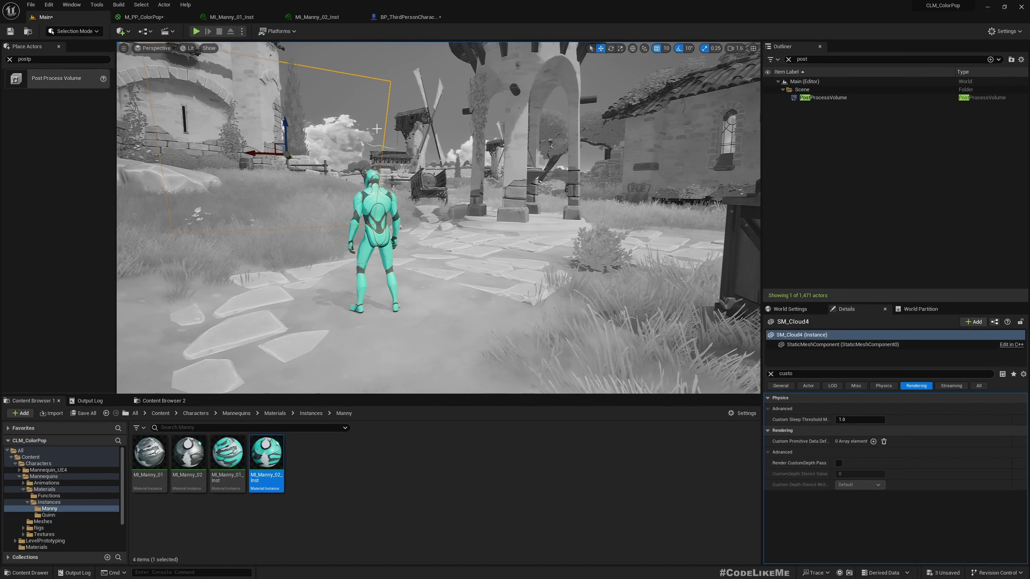
pyautogui.click(375, 198)
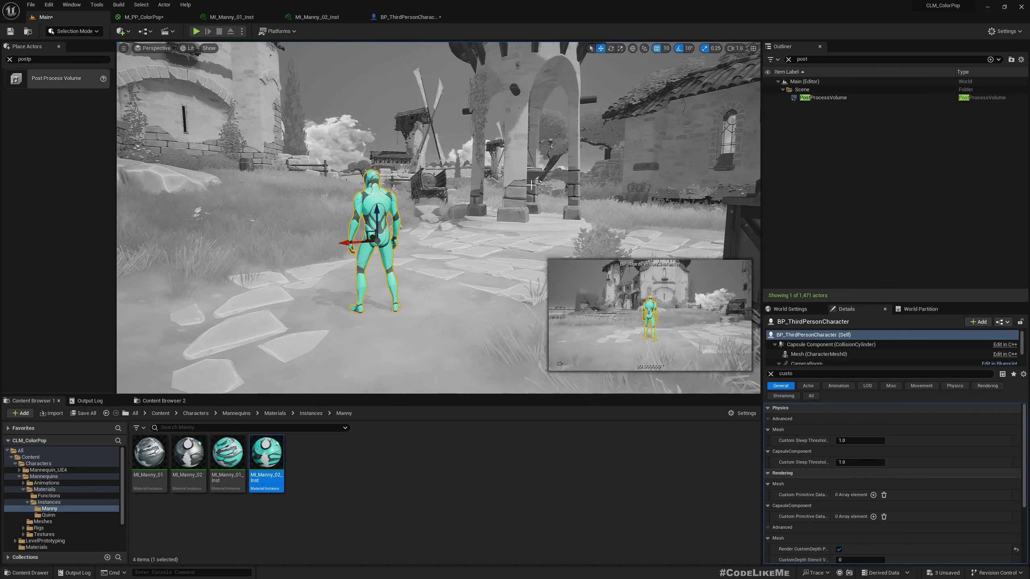
# Step: Try Render CustomDepth Pass on the shrine and its hanging vines, view the effect and turn the option off again
pyautogui.click(509, 105)
pyautogui.click(480, 98)
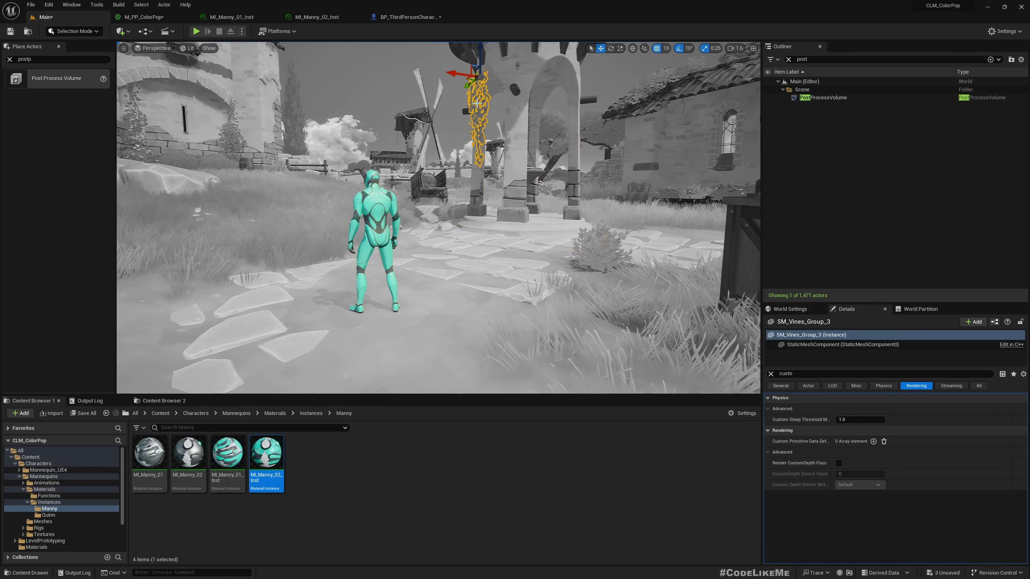
pyautogui.keyDown('ctrl'); pyautogui.click(519, 83); pyautogui.keyUp('ctrl')
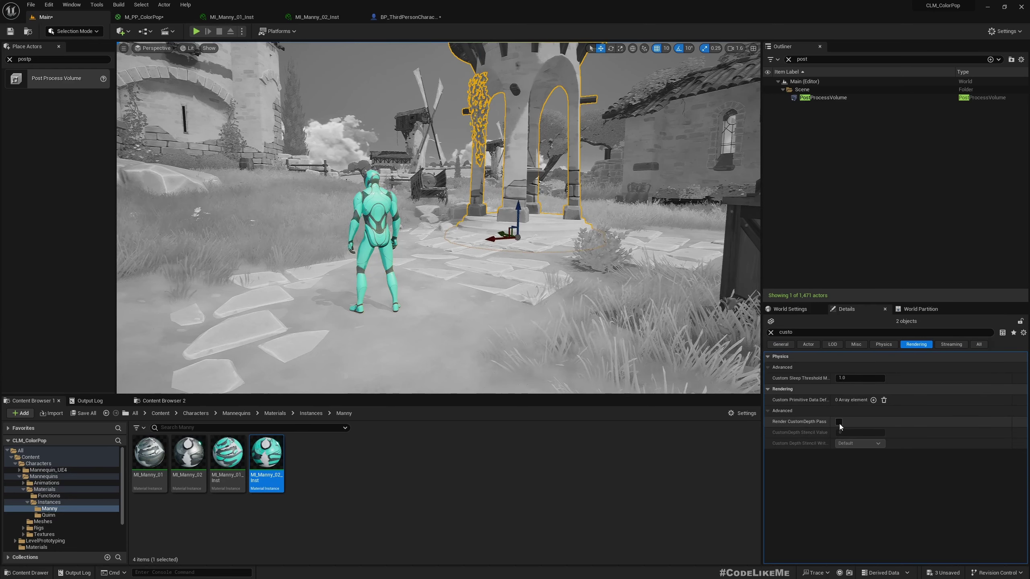
pyautogui.click(839, 423)
pyautogui.moveTo(608, 264); pyautogui.dragTo(621, 256, button='right')
pyautogui.press('g')
pyautogui.press('g')
pyautogui.moveTo(438, 218); pyautogui.dragTo(456, 164, button='right')
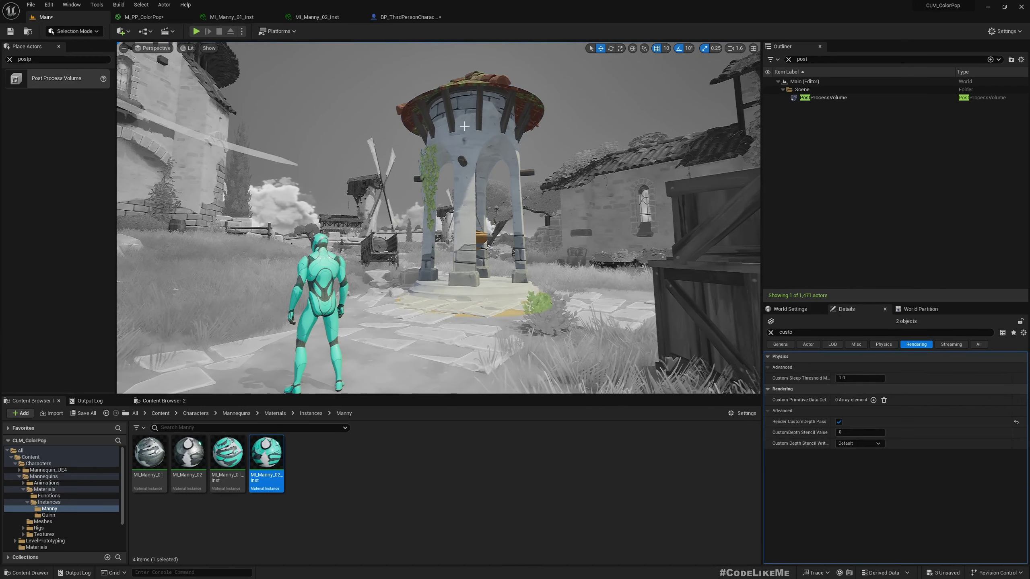
pyautogui.click(838, 424)
pyautogui.moveTo(439, 217); pyautogui.dragTo(418, 263, button='right')
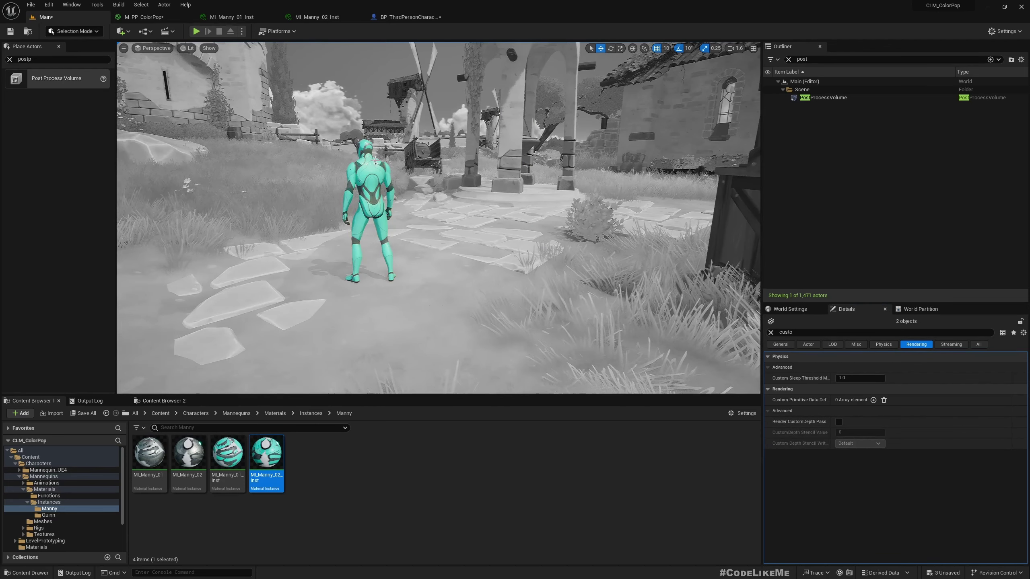
# Step: Select the character, filter its properties for "poss", set Auto Possess Player to Player 0 and deselect it
pyautogui.click(366, 190)
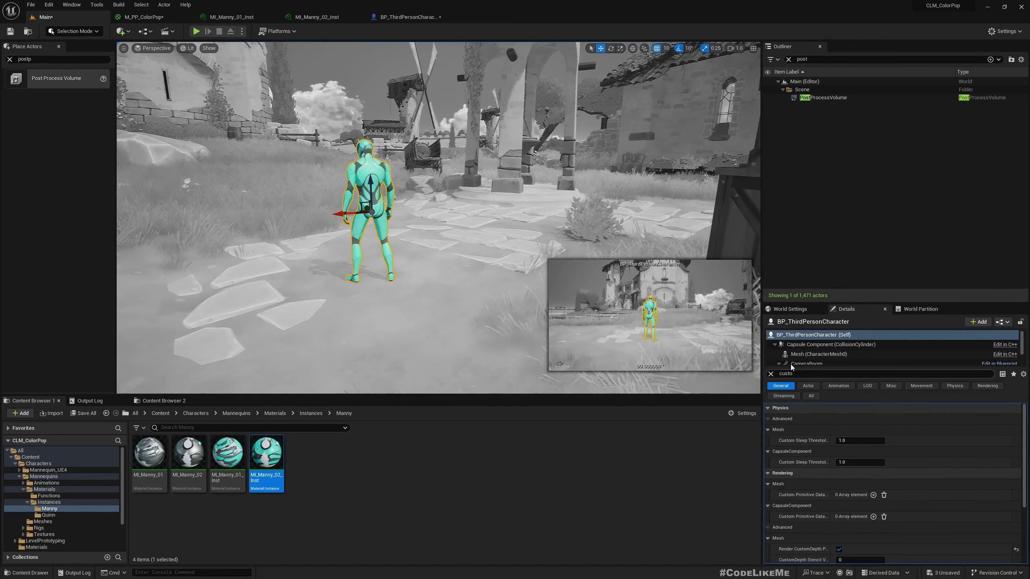
pyautogui.click(800, 374)
pyautogui.write('poss')
pyautogui.click(846, 421)
pyautogui.click(859, 435)
pyautogui.moveTo(394, 281); pyautogui.dragTo(406, 325, button='right')
pyautogui.press('Escape')
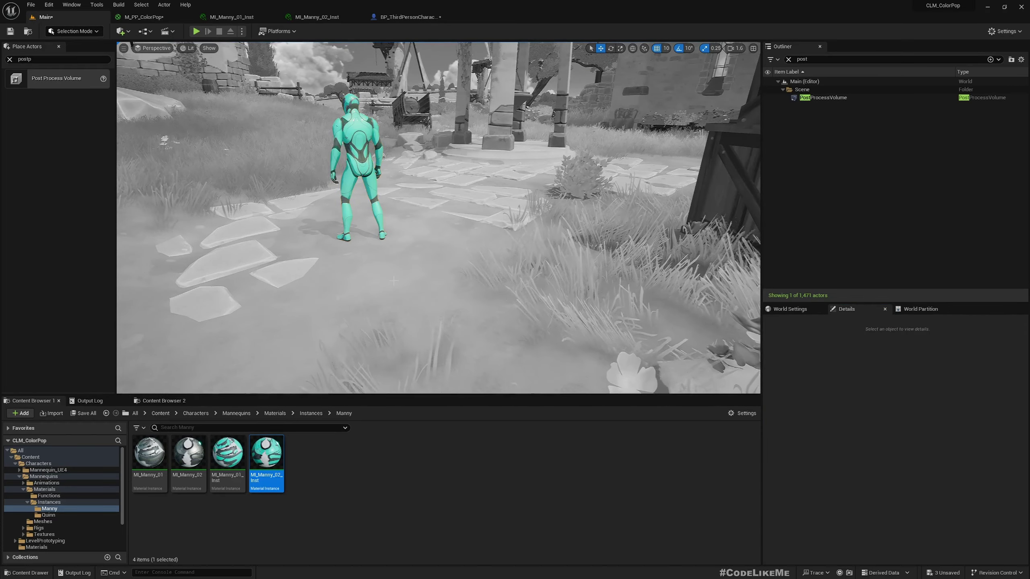
# Step: Play the level, walk the character forward to check the color pop effect and stop the play session
pyautogui.click(196, 32)
pyautogui.press('w')
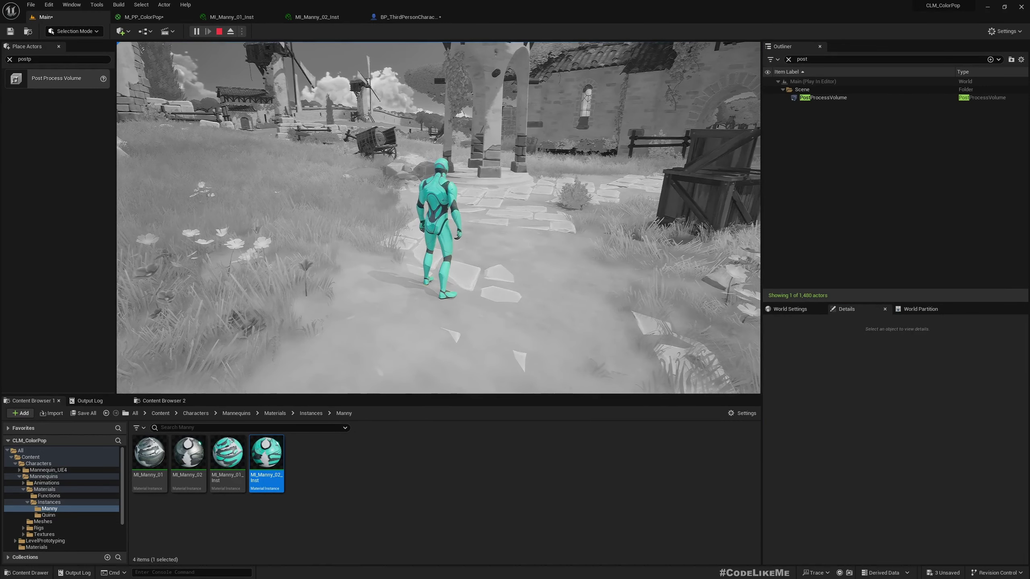
pyautogui.press('Escape')
# Step: Duplicate the character in the level and move the copy onto the stone paving beside the shrine
pyautogui.moveTo(606, 226); pyautogui.dragTo(624, 276, button='right')
pyautogui.press('w')
pyautogui.click(470, 235)
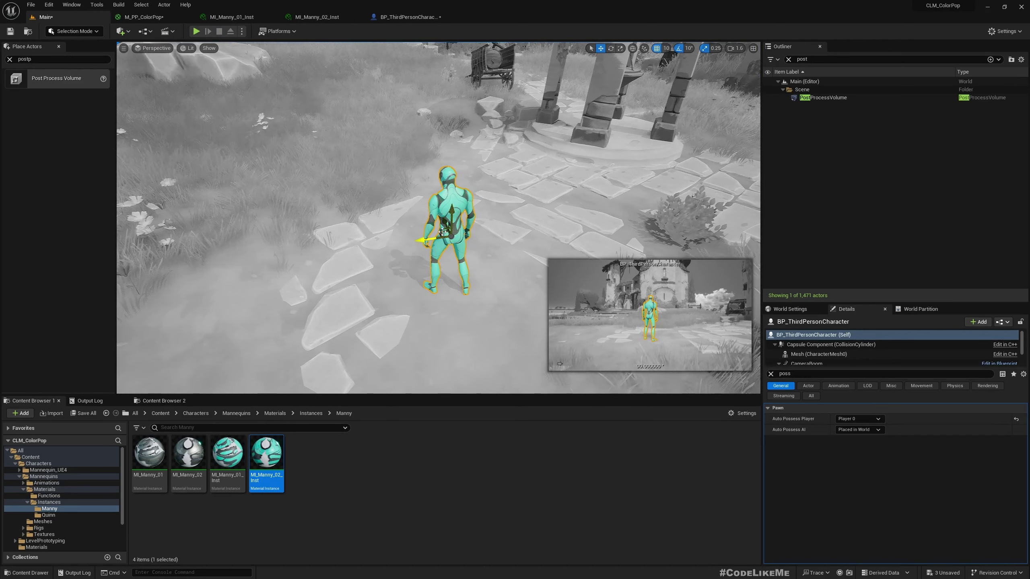
pyautogui.keyDown('alt'); pyautogui.moveTo(441, 222); pyautogui.dragTo(393, 126); pyautogui.keyUp('alt')
pyautogui.press('a')
pyautogui.moveTo(377, 139); pyautogui.dragTo(454, 150, button='right')
pyautogui.press('w')
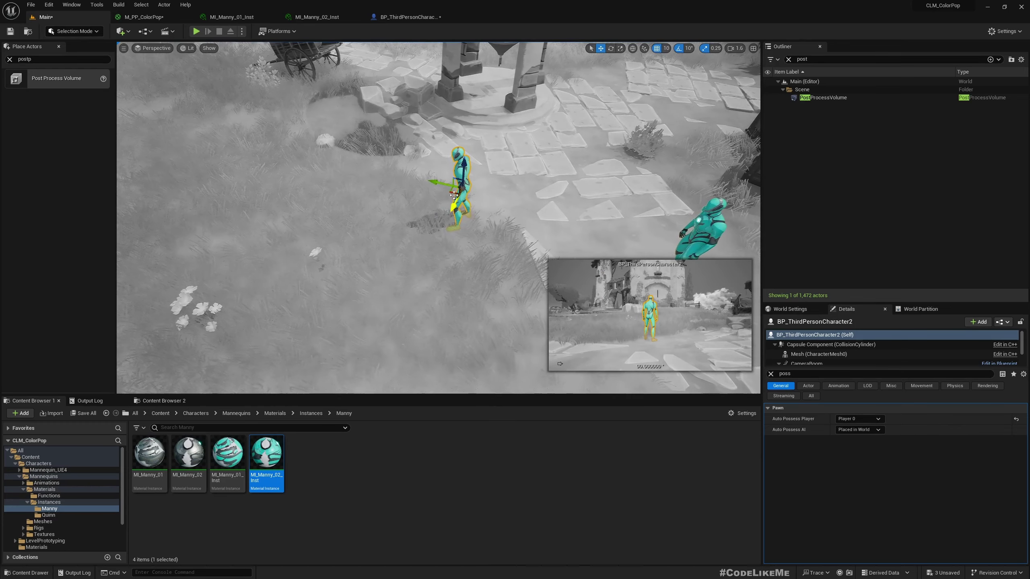
pyautogui.moveTo(453, 193); pyautogui.dragTo(505, 93)
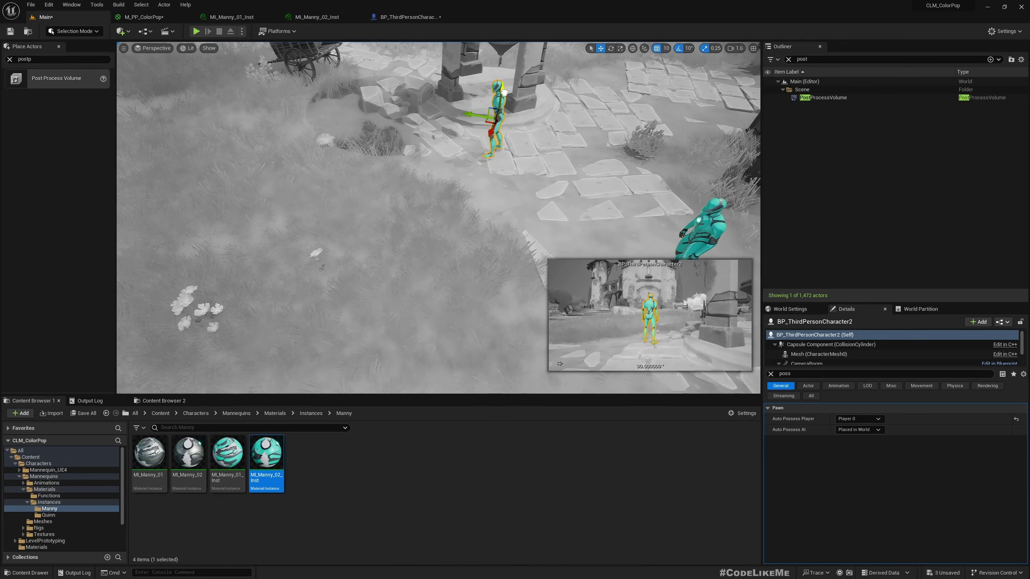
# Step: Reset the duplicated character's Auto Possess Player setting to Disabled
pyautogui.click(859, 419)
pyautogui.click(1017, 419)
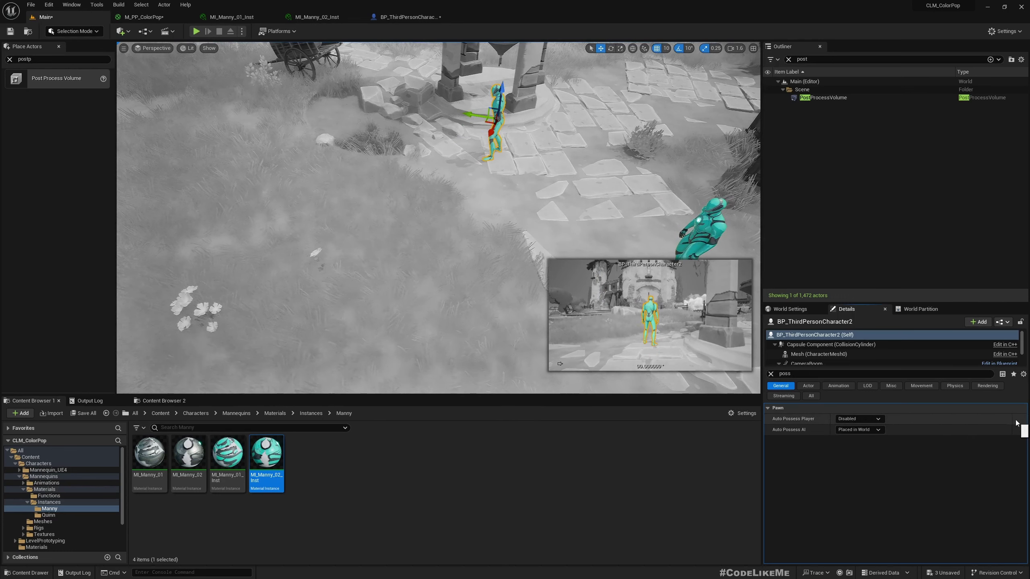
# Step: Duplicate the MI_Manny_01_Inst and MI_Manny_02_Inst material instances in the Manny folder
pyautogui.click(226, 452)
pyautogui.keyDown('ctrl'); pyautogui.click(267, 455); pyautogui.keyUp('ctrl')
pyautogui.hotkey('ctrl', 'd')
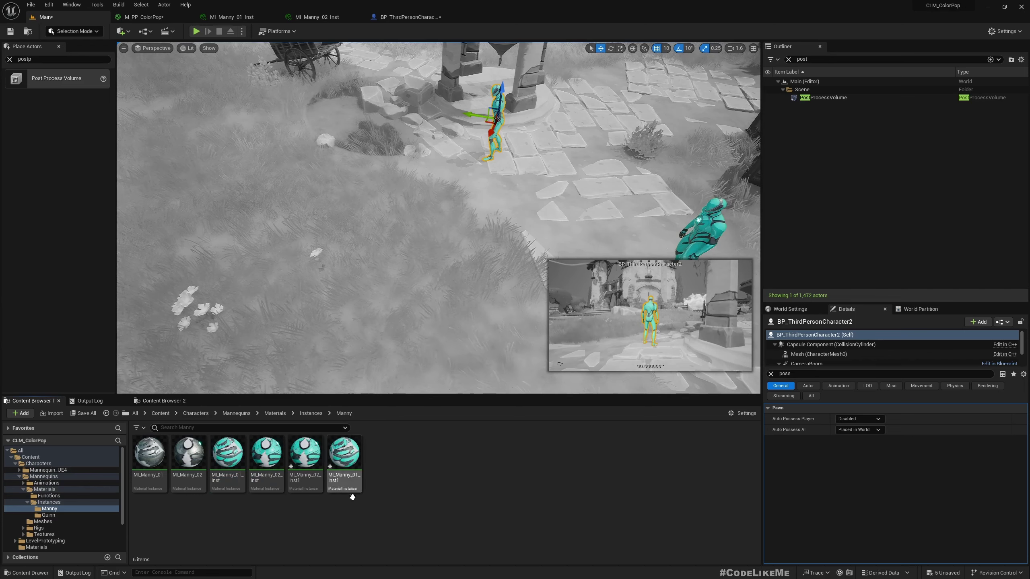
# Step: Open MI_Manny_02_Inst1 and change its Tint to a crimson red, hex sRGB FF0058FF
pyautogui.click(309, 453)
pyautogui.doubleClick(309, 455)
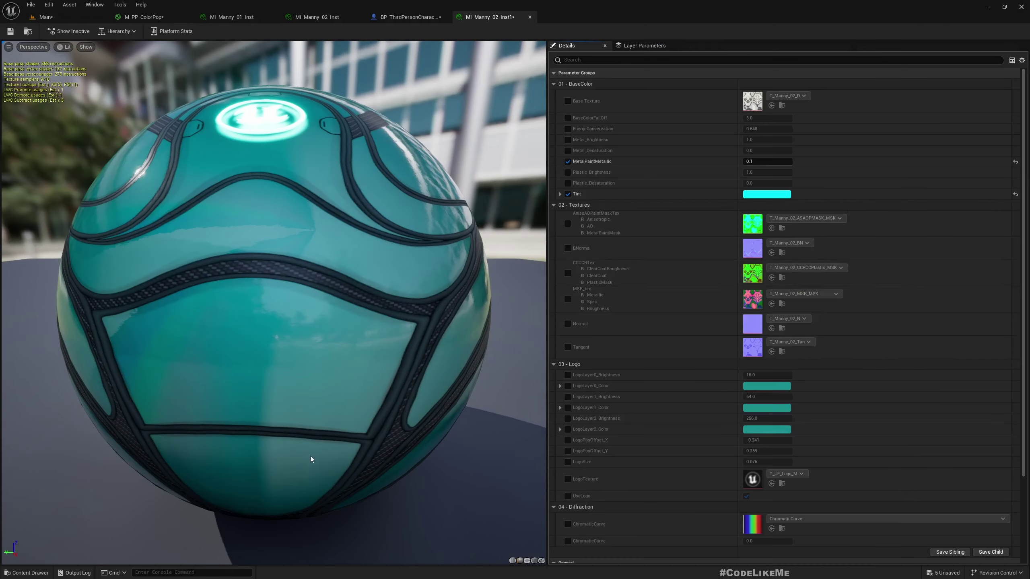
pyautogui.click(766, 194)
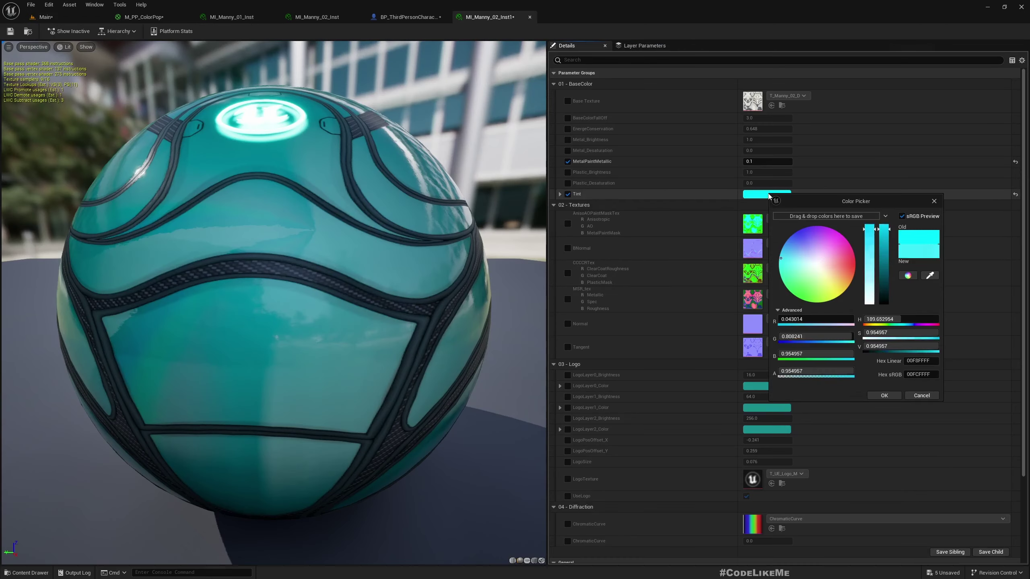
pyautogui.click(850, 267)
pyautogui.moveTo(850, 266); pyautogui.dragTo(855, 260)
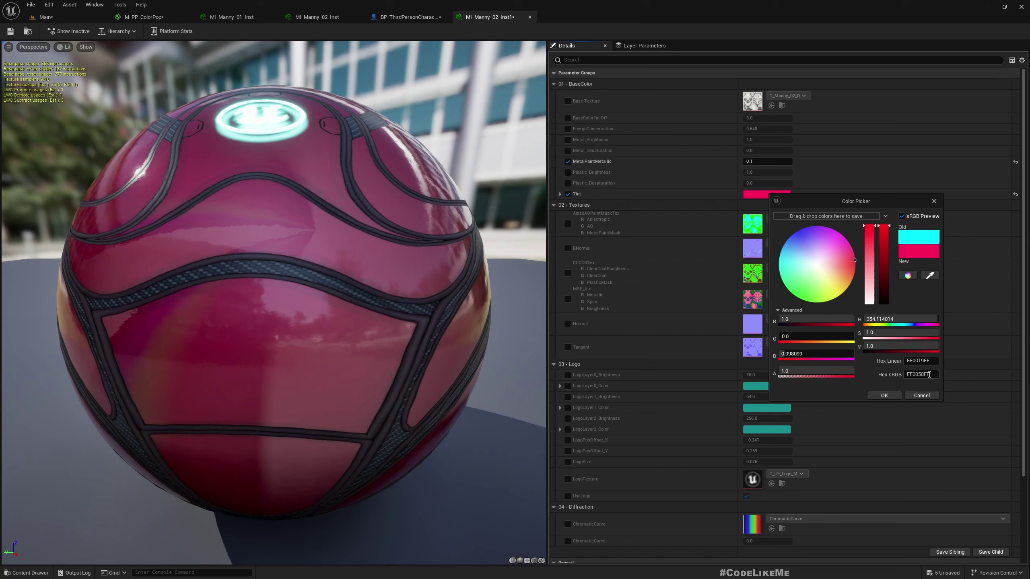
pyautogui.click(884, 396)
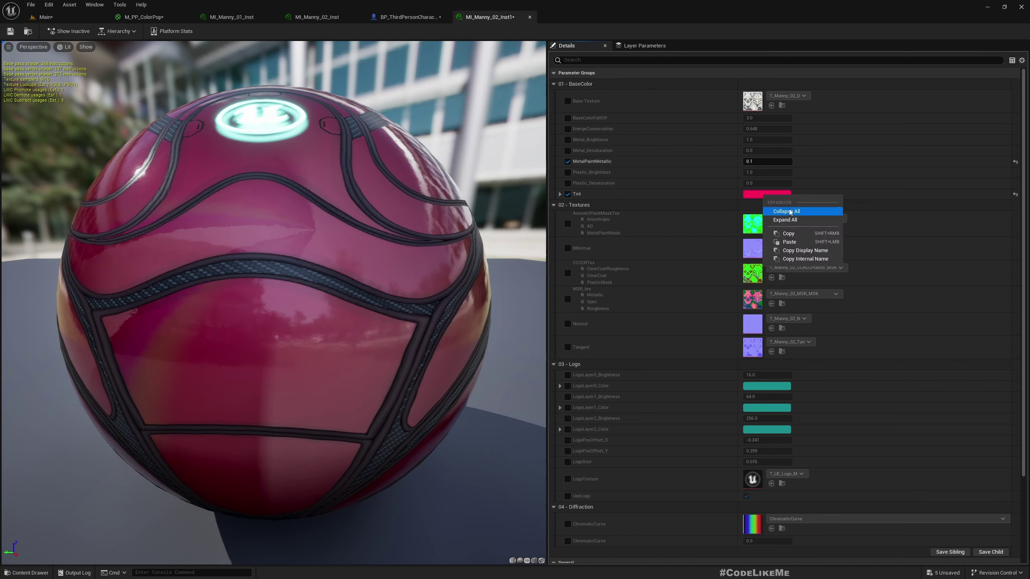
# Step: Copy the red Tint value from MI_Manny_02_Inst1 and paste it into the Tint of MI_Manny_01_Inst1
pyautogui.click(789, 233)
pyautogui.click(59, 18)
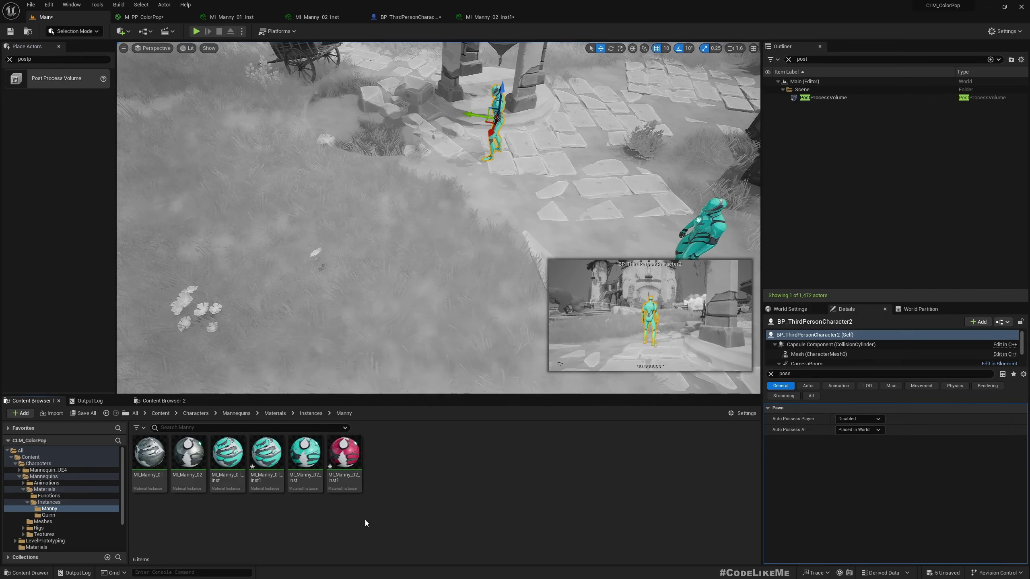
pyautogui.doubleClick(267, 452)
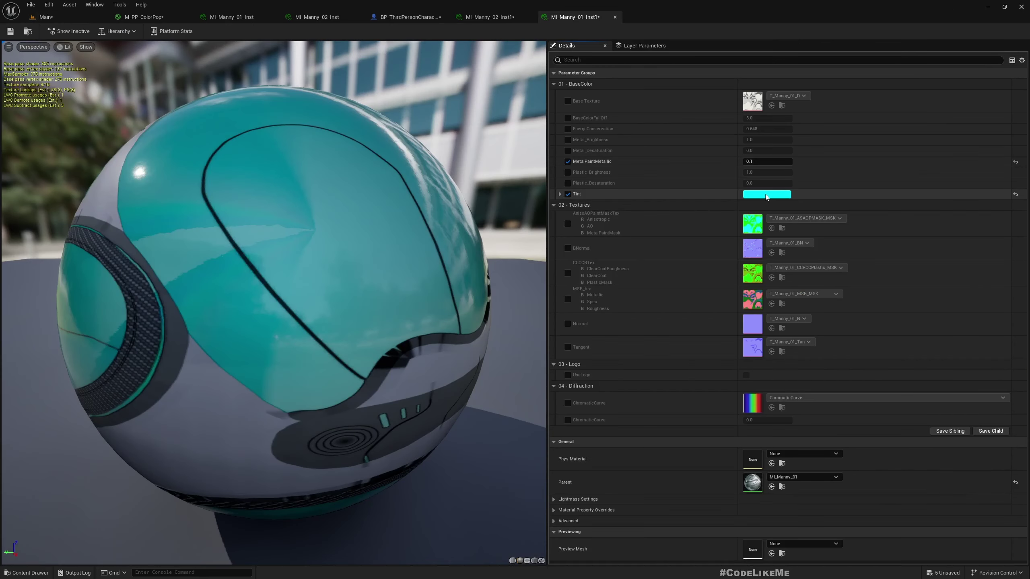
pyautogui.rightClick(766, 197)
pyautogui.click(789, 234)
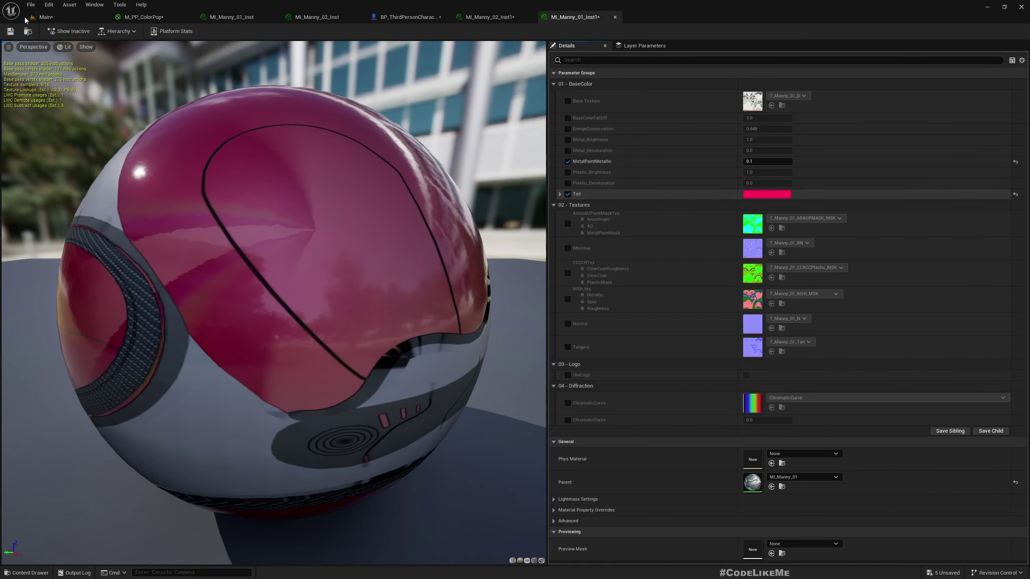
# Step: Close all open asset editors after M_PP_ColorPop and return to the Main level
pyautogui.rightClick(52, 19)
pyautogui.rightClick(158, 21)
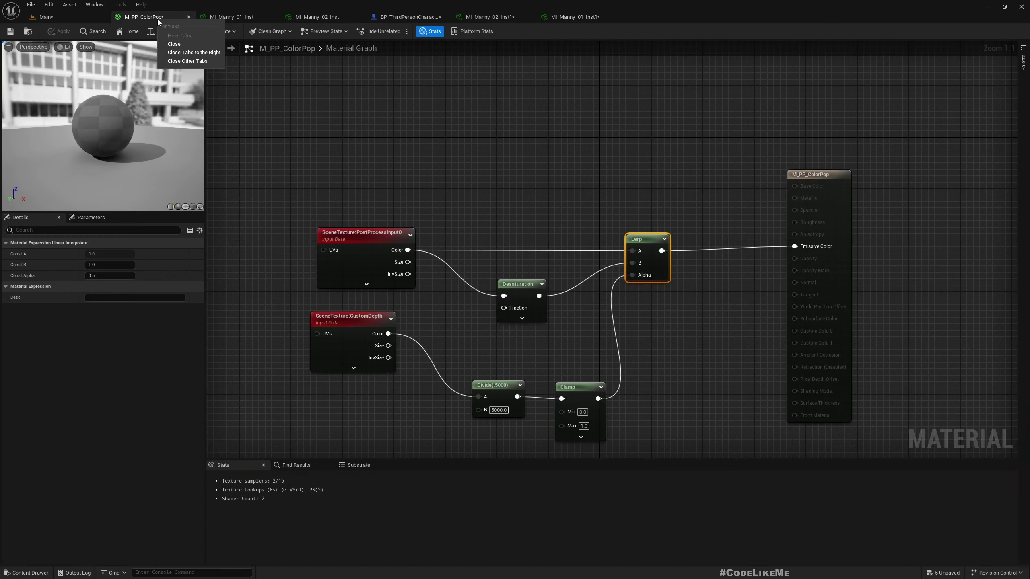
pyautogui.click(194, 52)
pyautogui.click(45, 17)
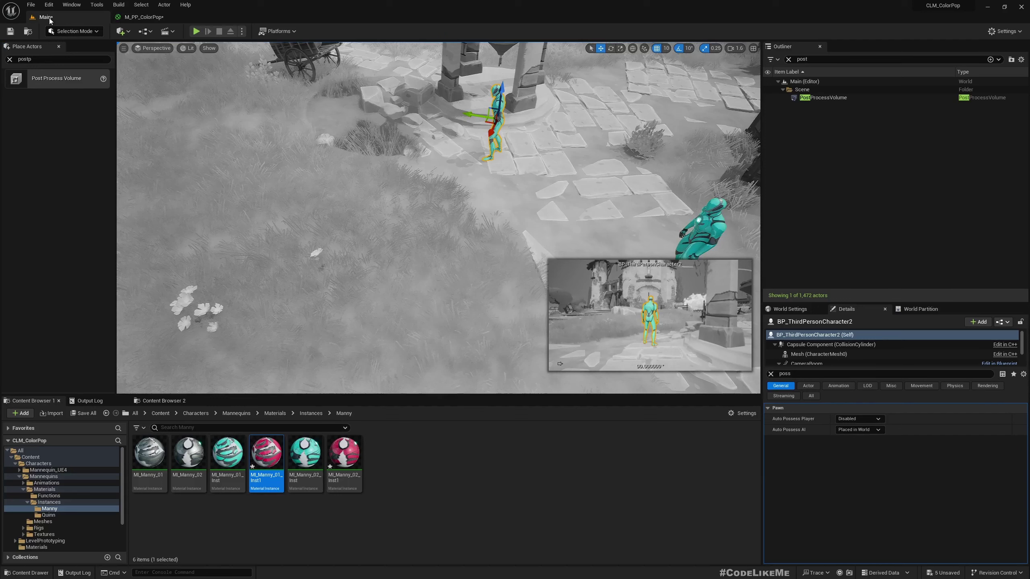
# Step: Assign MI_Manny_01_Inst1 to Element 0 and MI_Manny_02_Inst1 to Element 1 of the duplicated character's mesh
pyautogui.click(818, 354)
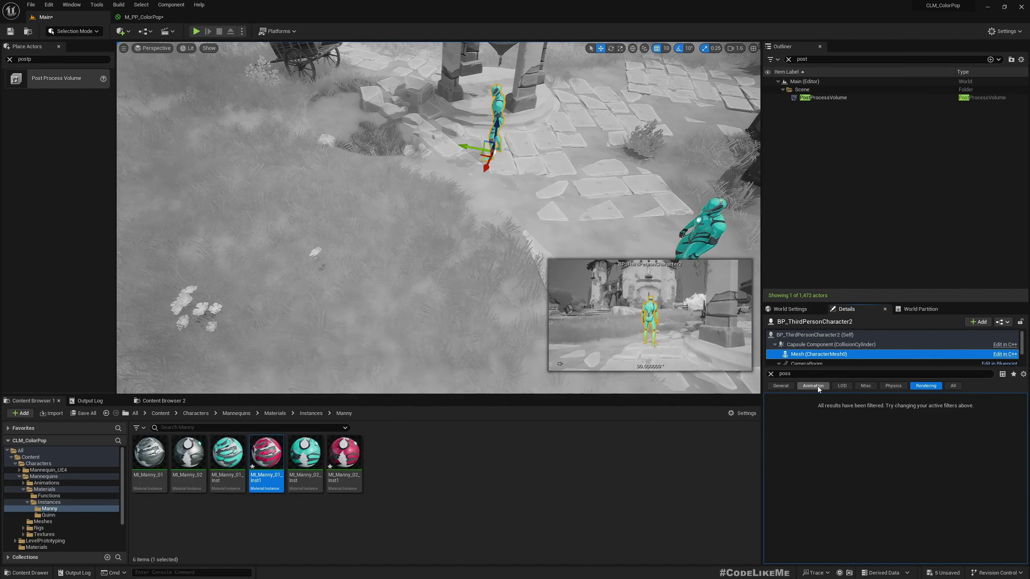
pyautogui.click(771, 374)
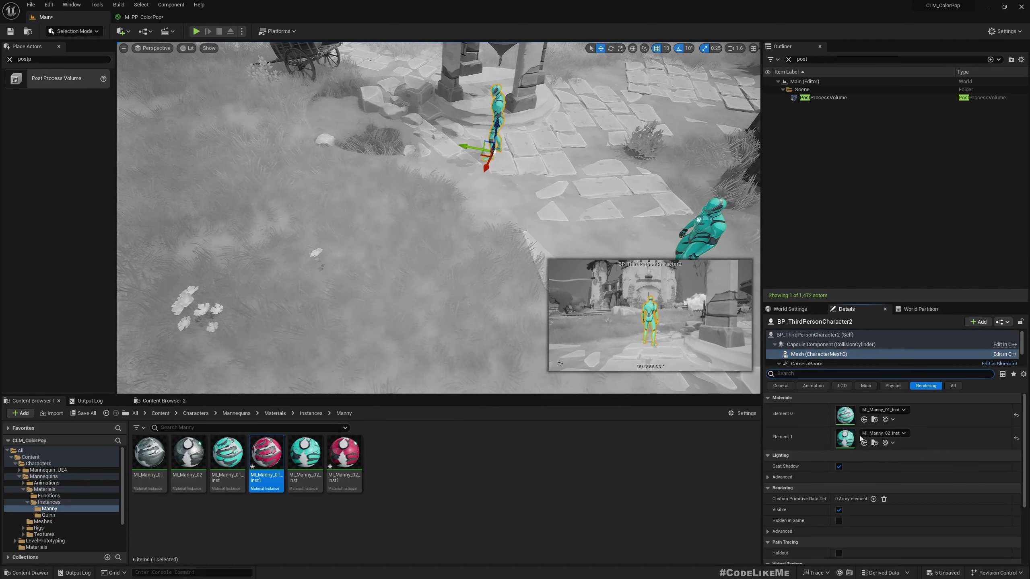
pyautogui.click(883, 409)
pyautogui.click(921, 372)
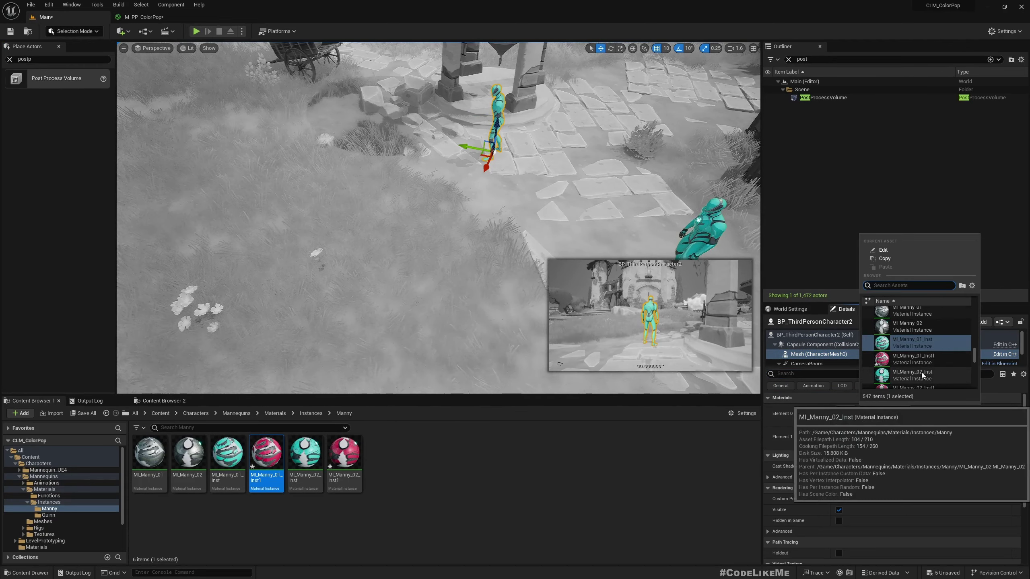
pyautogui.click(886, 434)
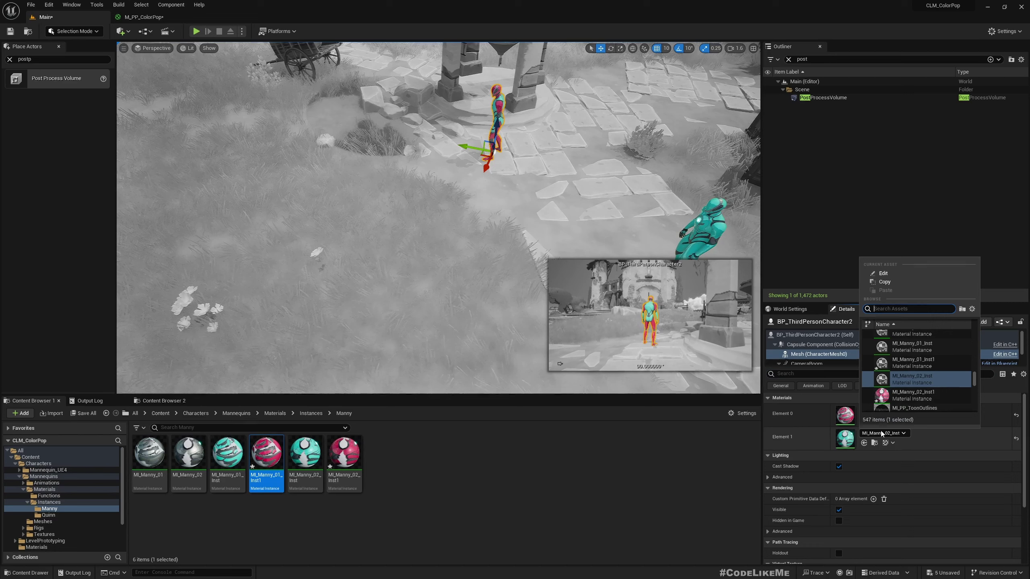
pyautogui.click(911, 392)
# Step: Play the level, check the color pop effect with the red and teal characters, and stop the play session
pyautogui.moveTo(436, 195); pyautogui.dragTo(568, 170, button='right')
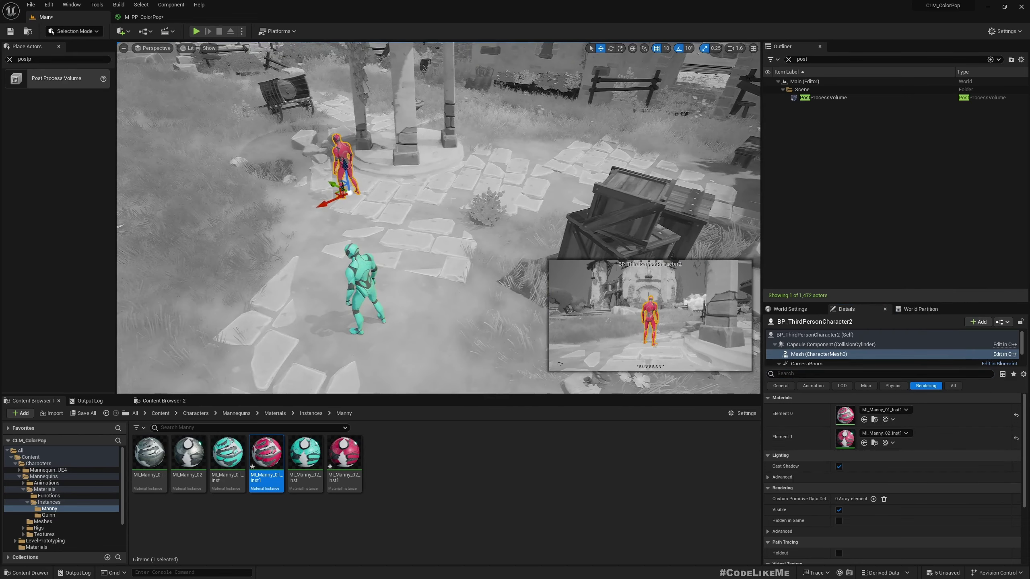
pyautogui.hotkey('alt', 'p')
pyautogui.hotkey('alt', 'p')
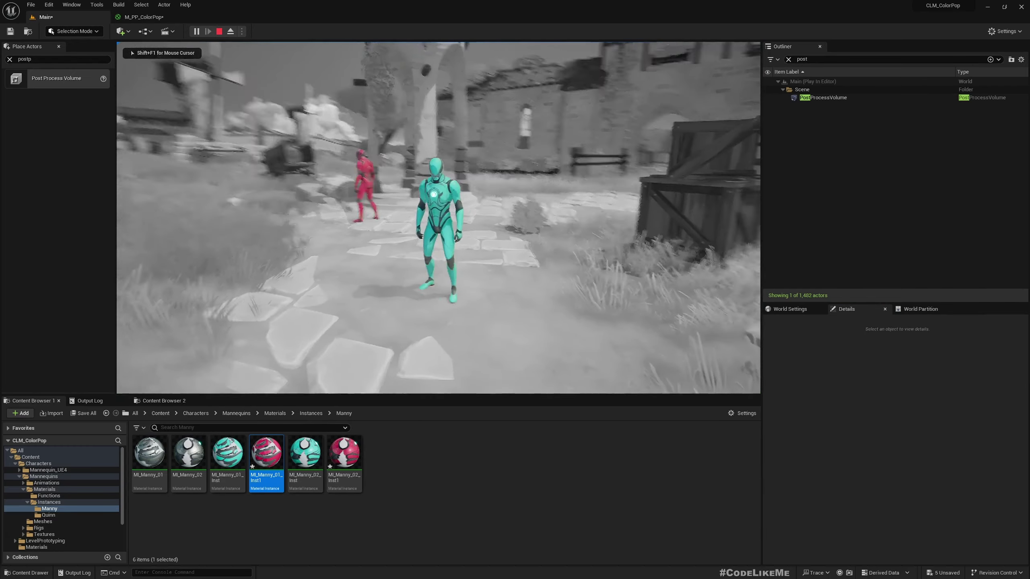
pyautogui.press('w')
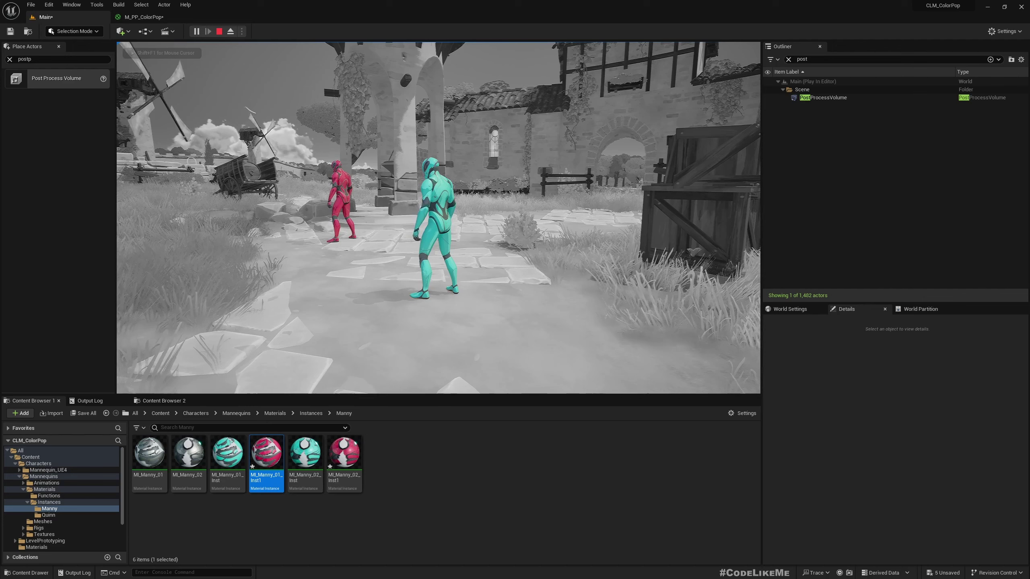
pyautogui.press('Escape')
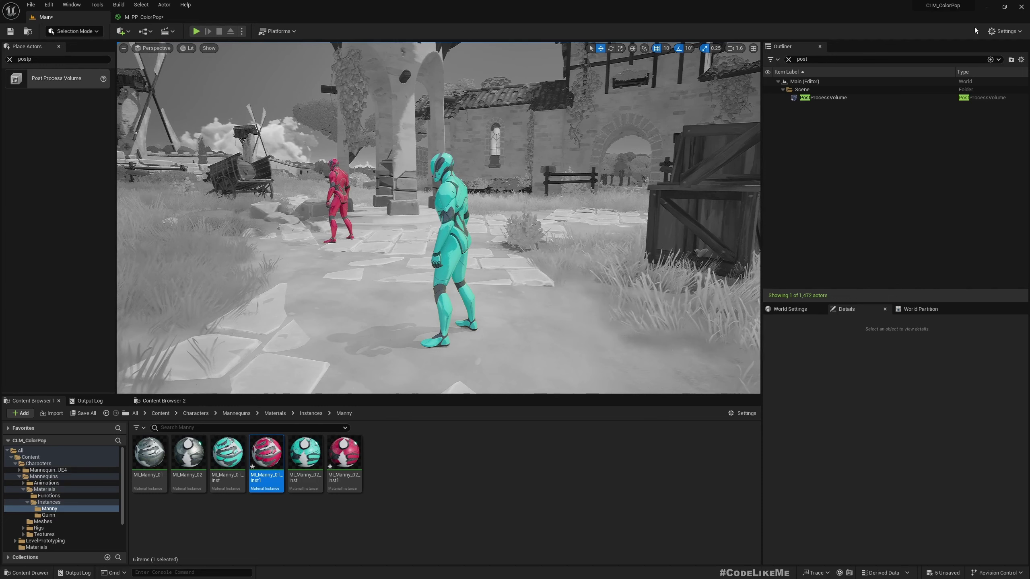
# Step: Remove M_PP_ColorPop from the PostProcessVolume's Post Process Materials array
pyautogui.click(814, 98)
pyautogui.scroll(-5, 871, 475)
pyautogui.scroll(-6, 870, 475)
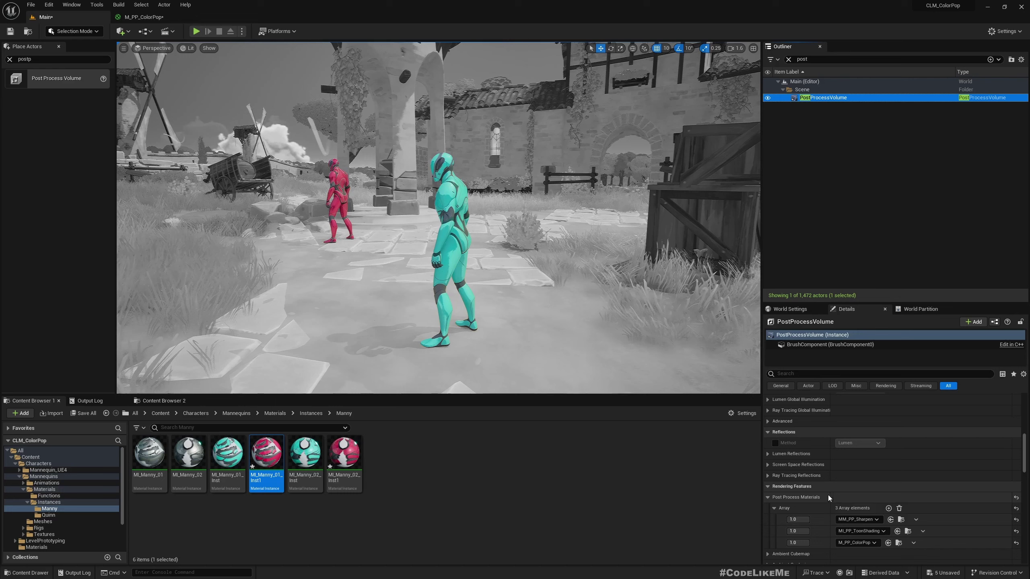
pyautogui.click(923, 531)
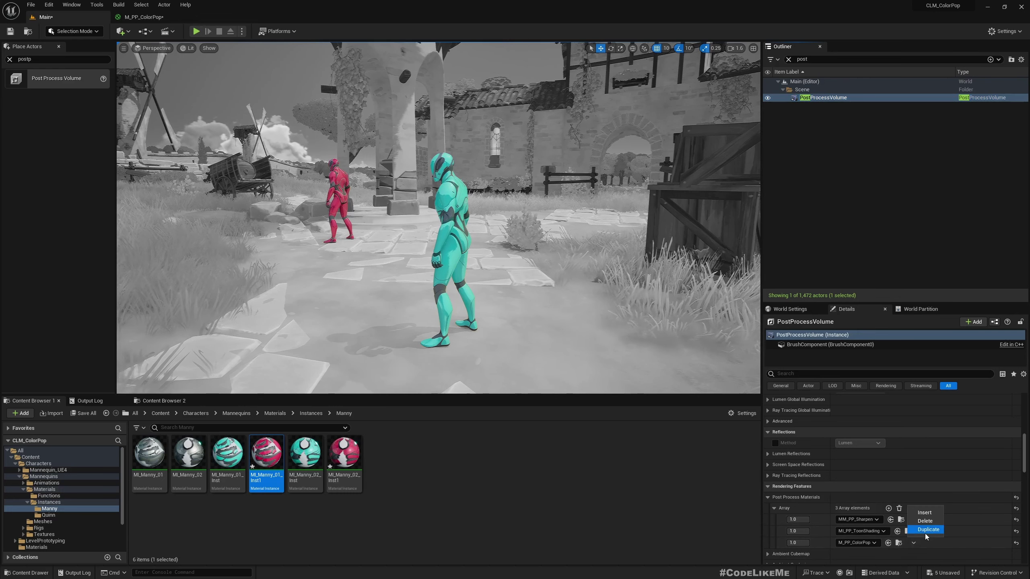
pyautogui.click(925, 522)
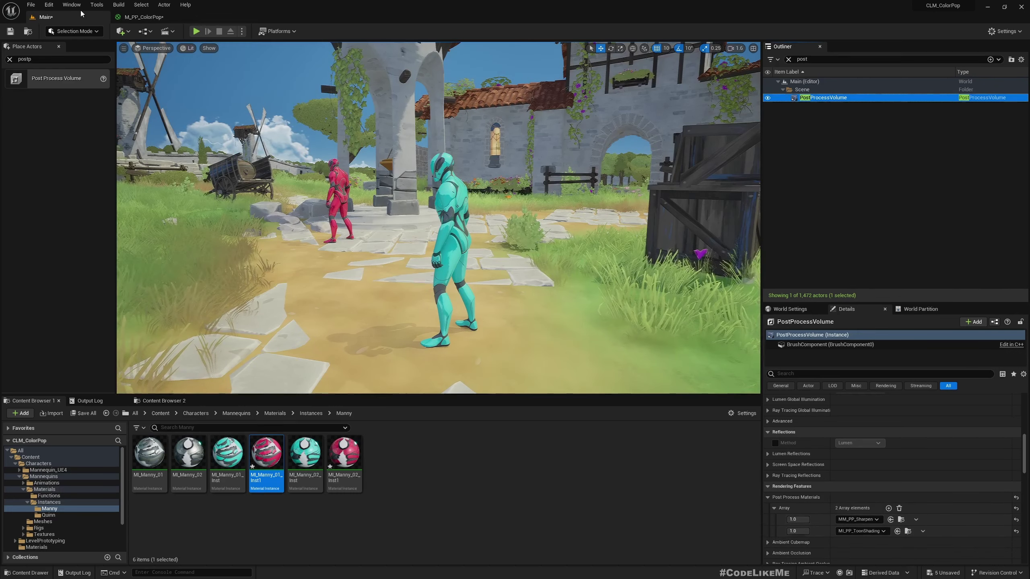
# Step: Select the teal player character, clear the Outliner filter and open the BP_ThirdPersonCharacter blueprint
pyautogui.click(450, 192)
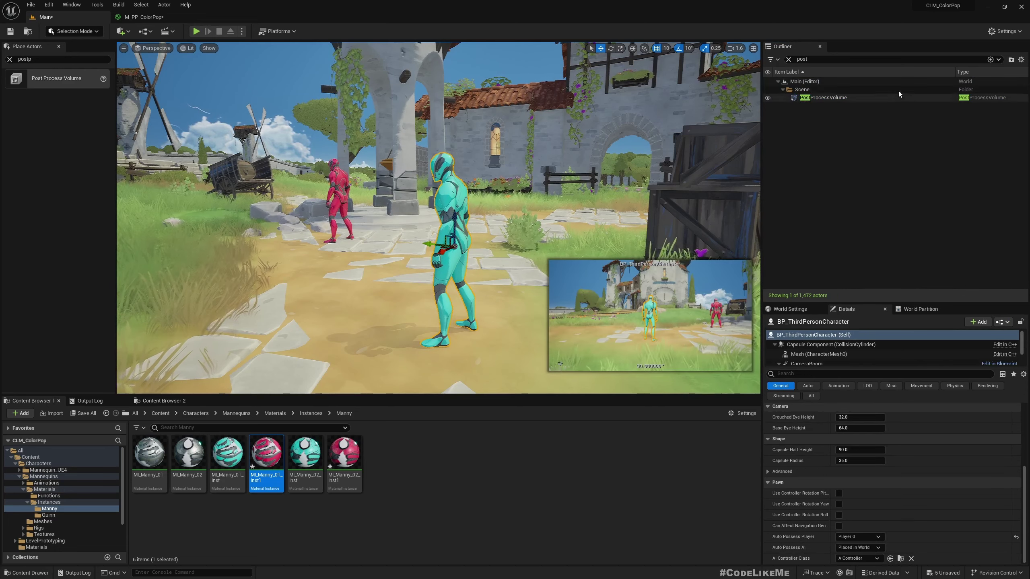
pyautogui.click(788, 59)
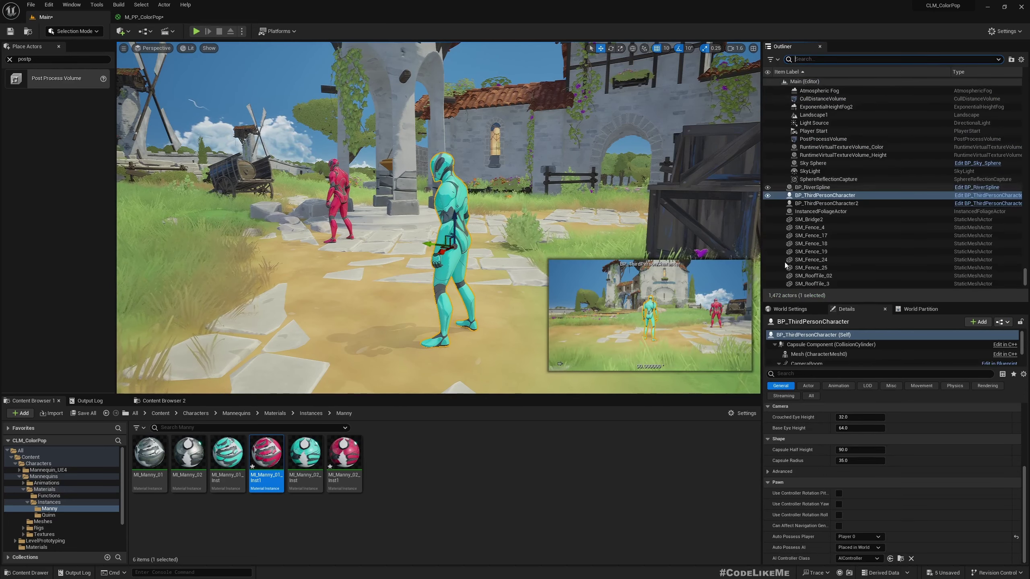
pyautogui.click(970, 196)
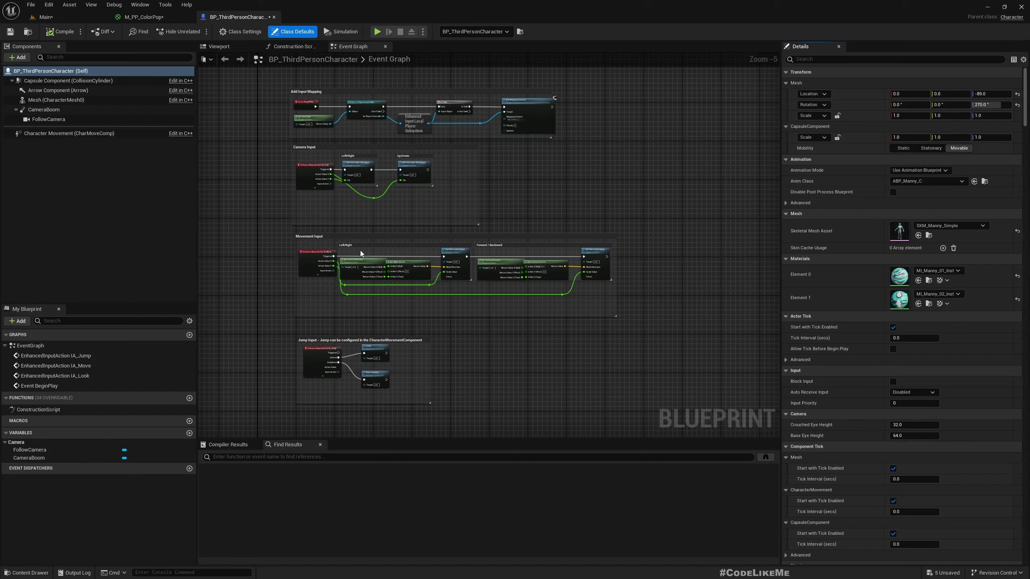
# Step: Add a keyboard V event in the empty area of the Event Graph below the jump input section
pyautogui.scroll(-1, 362, 246)
pyautogui.scroll(6, 336, 357)
pyautogui.rightClick(306, 332)
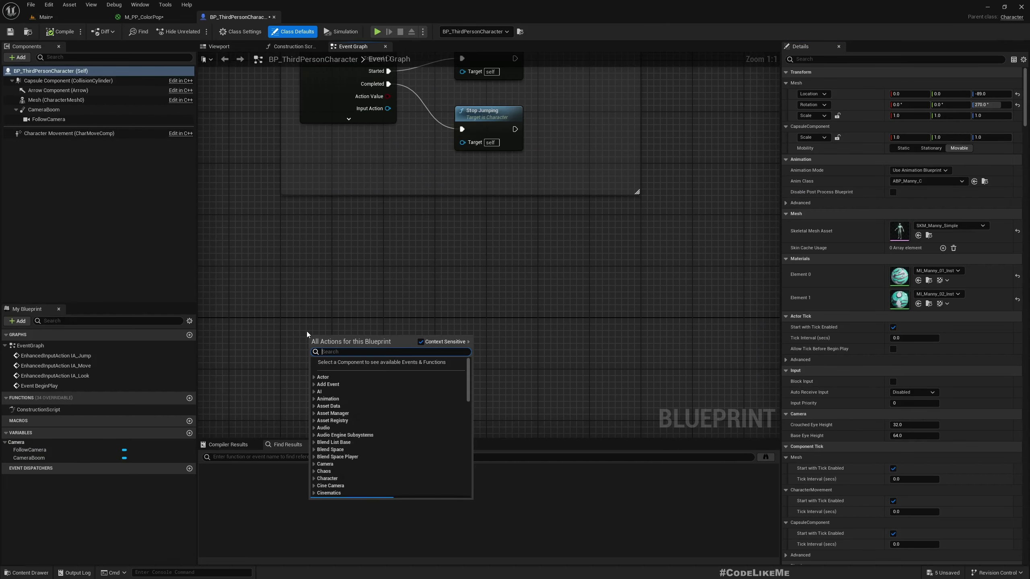
pyautogui.write('keyboard v')
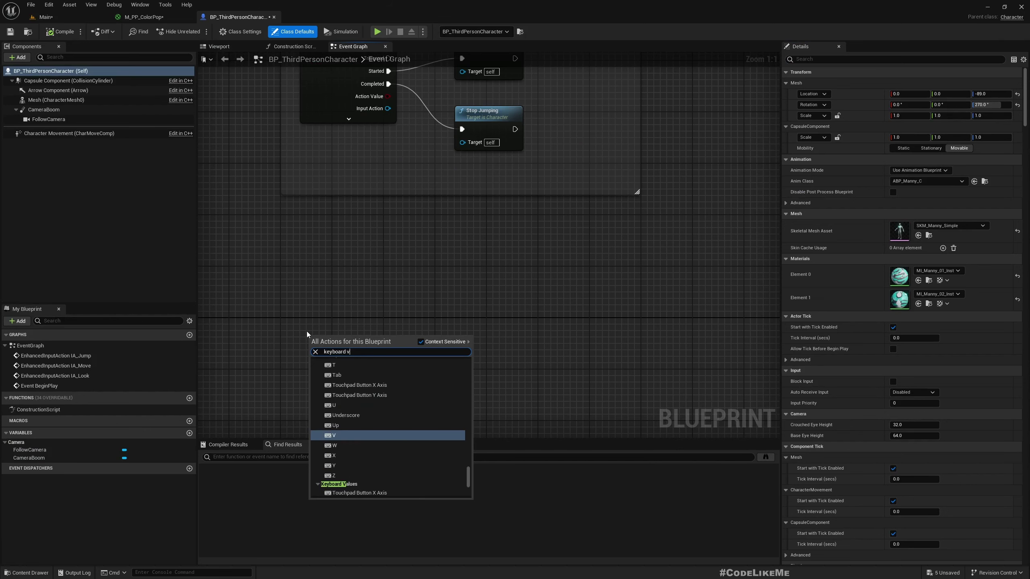
pyautogui.click(354, 435)
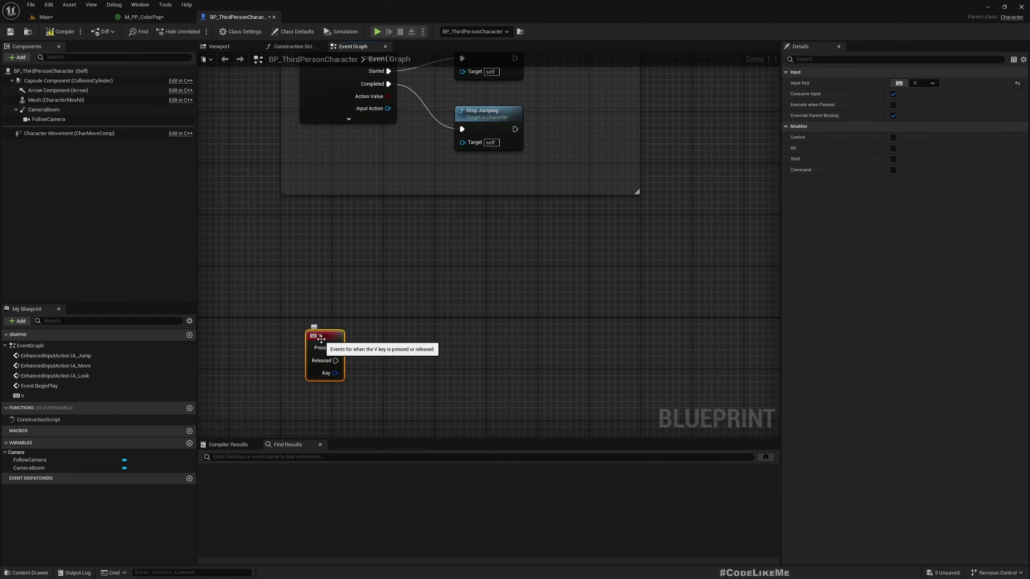
# Step: Place a FollowCamera component reference in the graph beside the V key event
pyautogui.moveTo(341, 366); pyautogui.dragTo(421, 348)
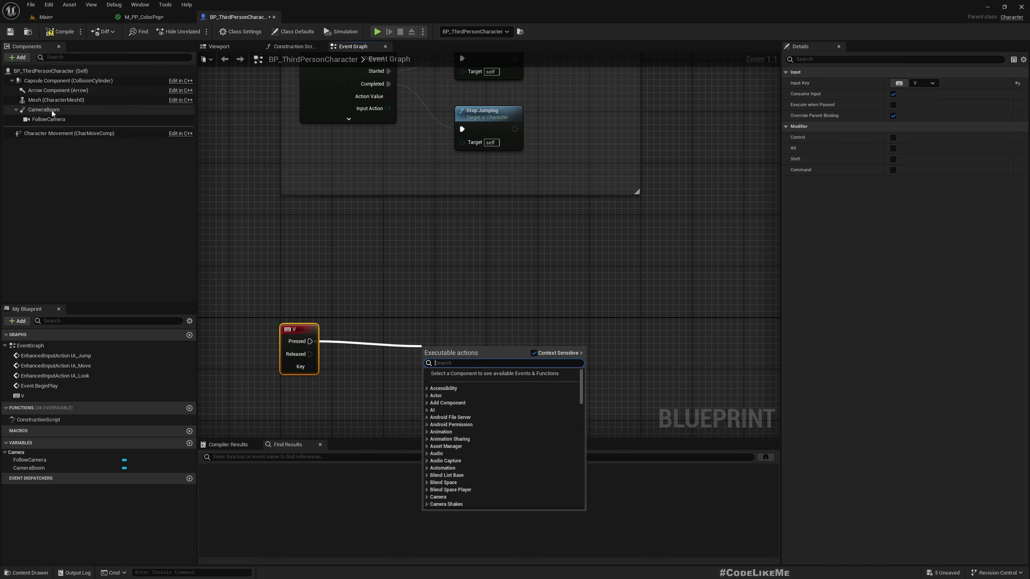
pyautogui.moveTo(49, 119); pyautogui.dragTo(448, 368)
pyautogui.moveTo(510, 385); pyautogui.dragTo(398, 333, button='right')
# Step: Try a Set Post Process Settings node targeting the Follow Camera reference
pyautogui.moveTo(375, 326); pyautogui.dragTo(433, 333)
pyautogui.write('set post')
pyautogui.press('Down')
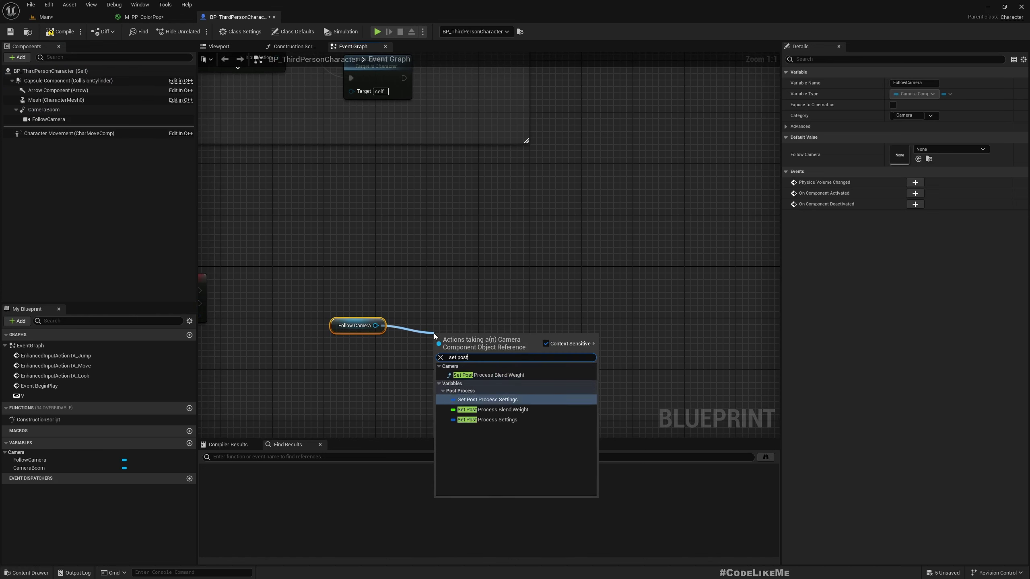
pyautogui.press('Down')
pyautogui.press('Up')
pyautogui.press('Down')
pyautogui.press('Down')
pyautogui.press('Return')
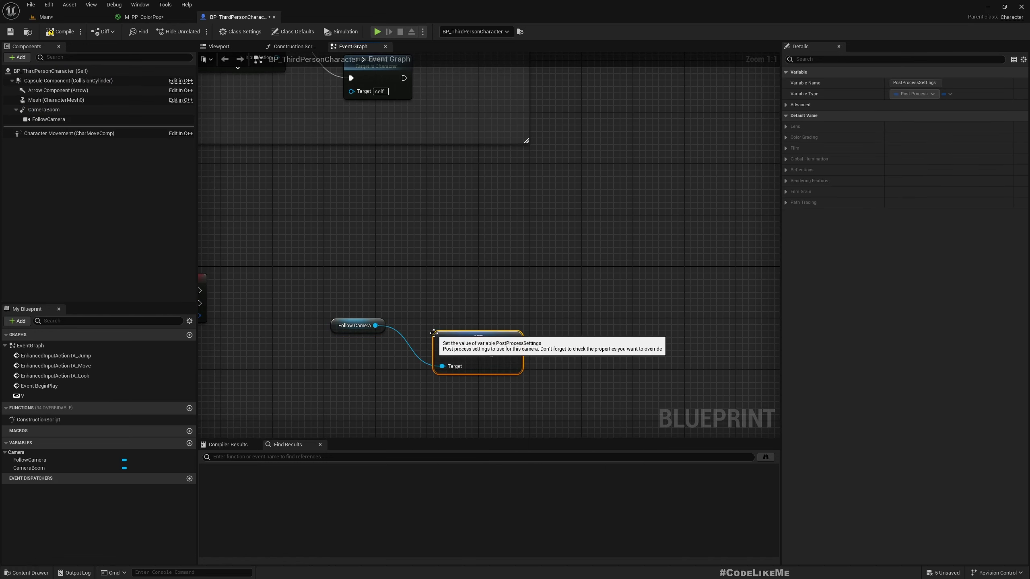
pyautogui.moveTo(435, 355); pyautogui.dragTo(517, 290)
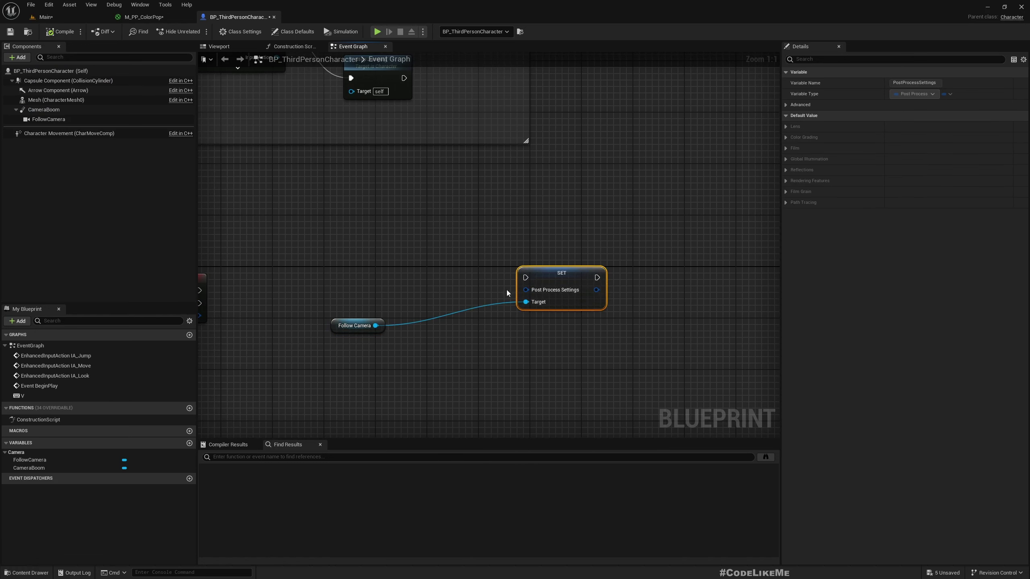
# Step: Add a Get Post Process Settings node connected to the Follow Camera reference
pyautogui.moveTo(376, 325); pyautogui.dragTo(412, 332)
pyautogui.write('get post s')
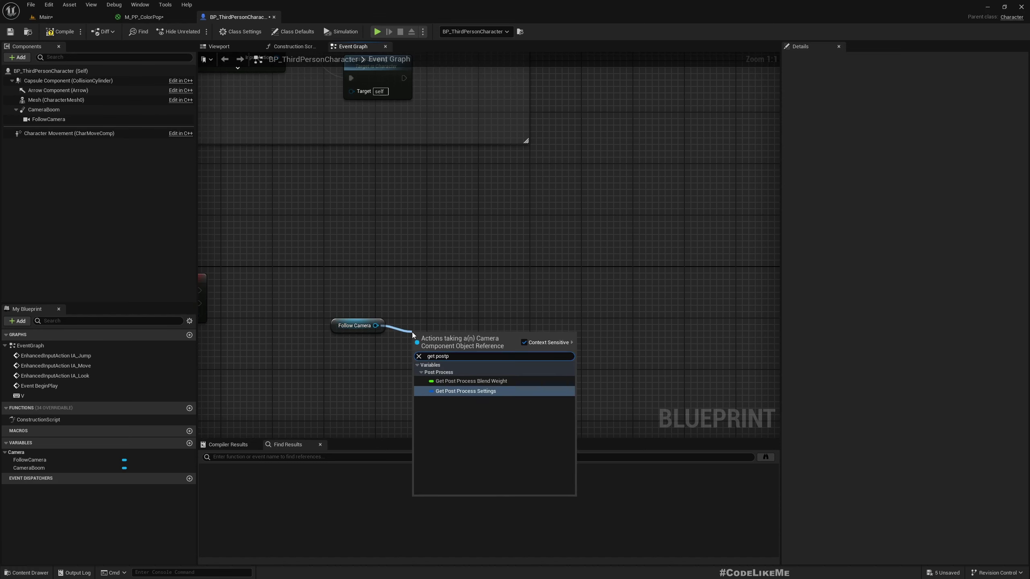
pyautogui.press('Return')
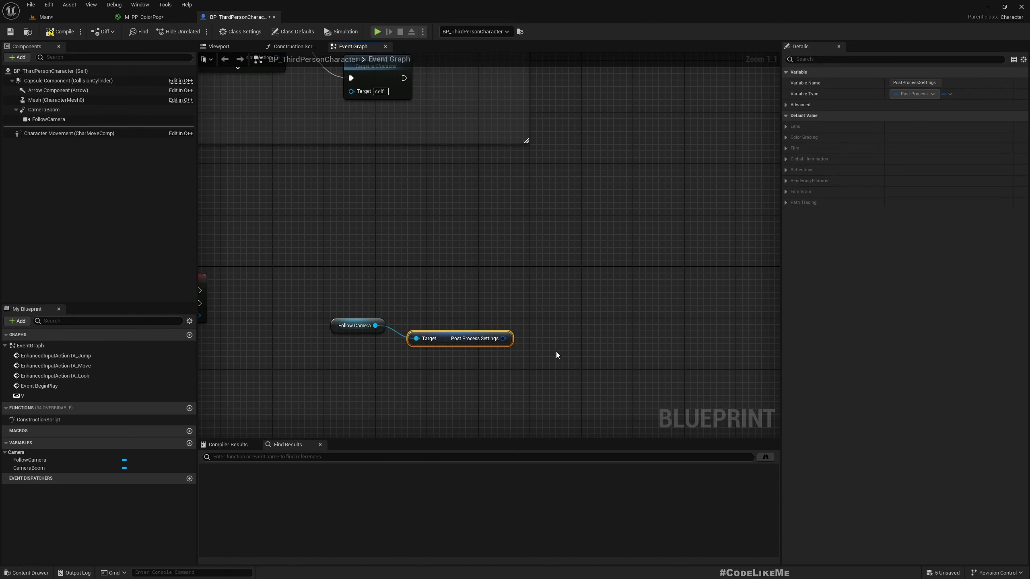
# Step: Add a Set members in PostProcessSettings node fed by Post Process Settings and expose its Post Process Materials pin
pyautogui.moveTo(503, 338); pyautogui.dragTo(537, 342)
pyautogui.write('set ')
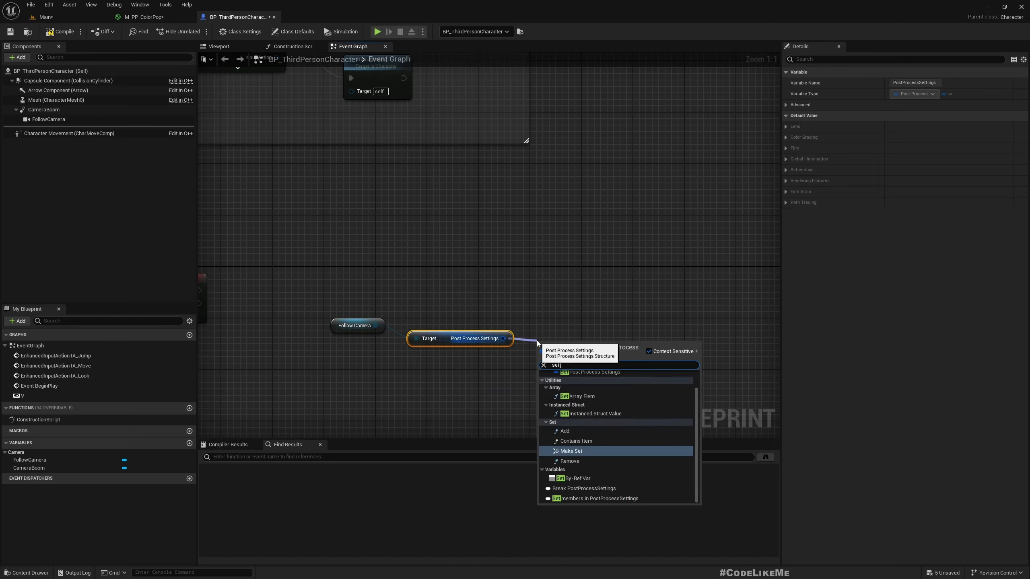
pyautogui.write('mem')
pyautogui.press('Return')
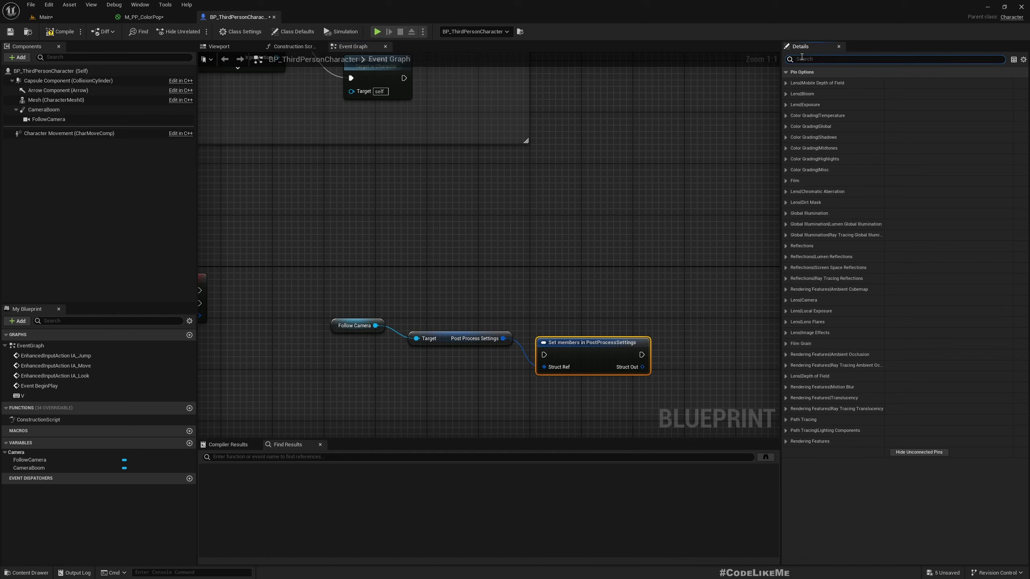
pyautogui.write('pr')
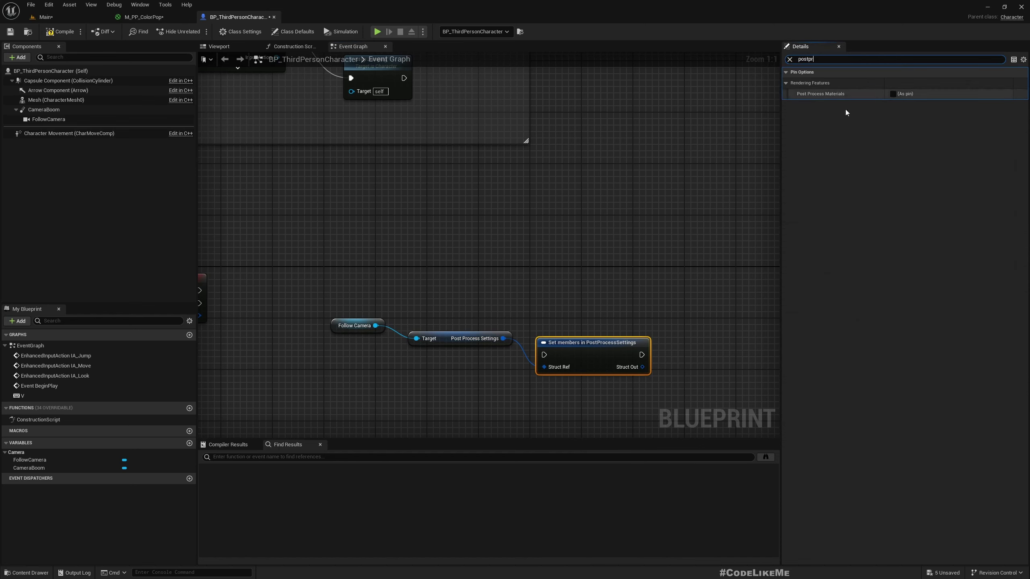
pyautogui.click(893, 93)
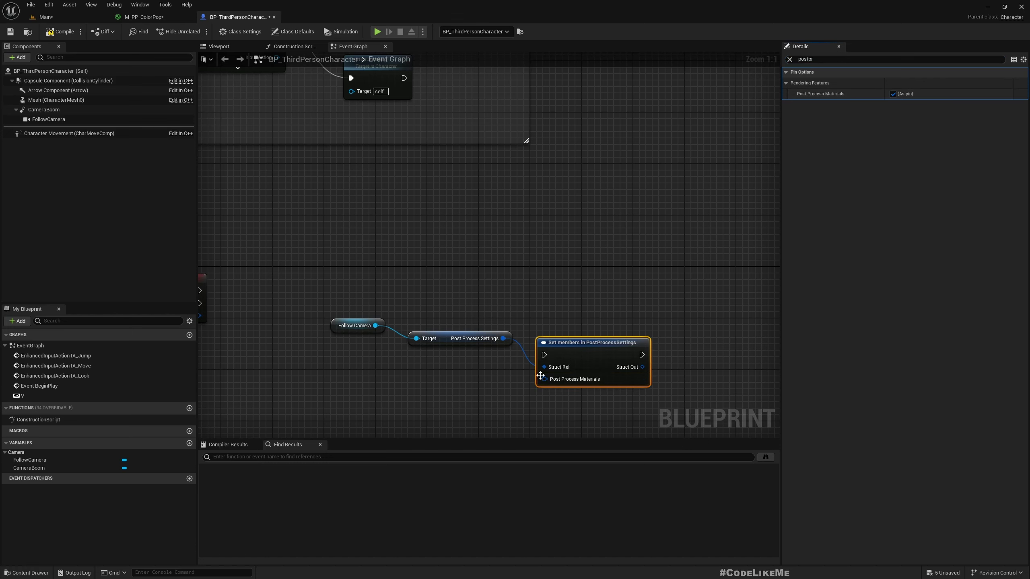
# Step: Move the Set members node clear of the getter and connect the V event's Pressed output to it
pyautogui.moveTo(589, 369); pyautogui.dragTo(628, 323)
pyautogui.scroll(-3, 478, 316)
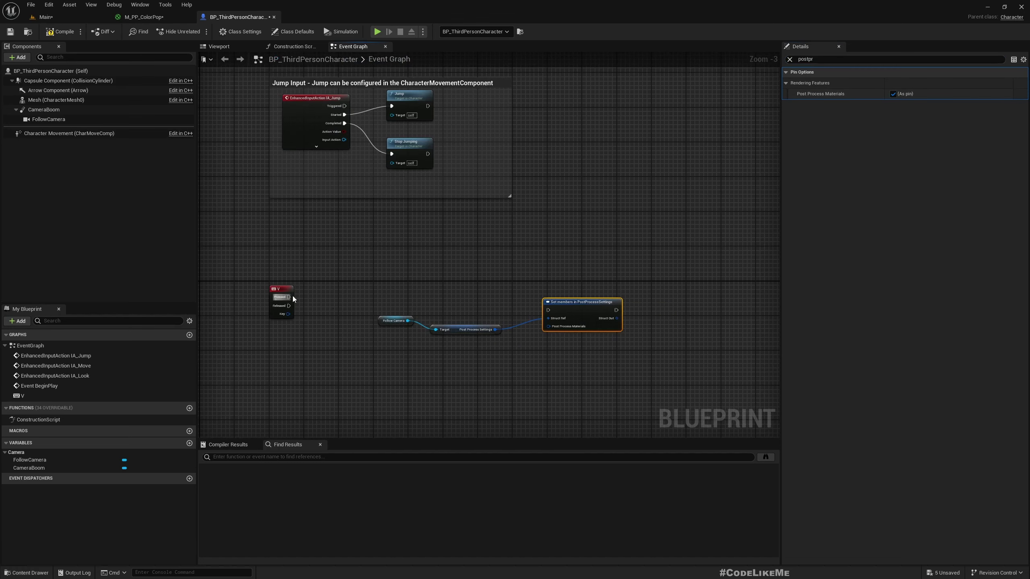
pyautogui.moveTo(549, 311); pyautogui.dragTo(548, 310)
pyautogui.moveTo(582, 303); pyautogui.dragTo(518, 357)
pyautogui.scroll(3, 586, 332)
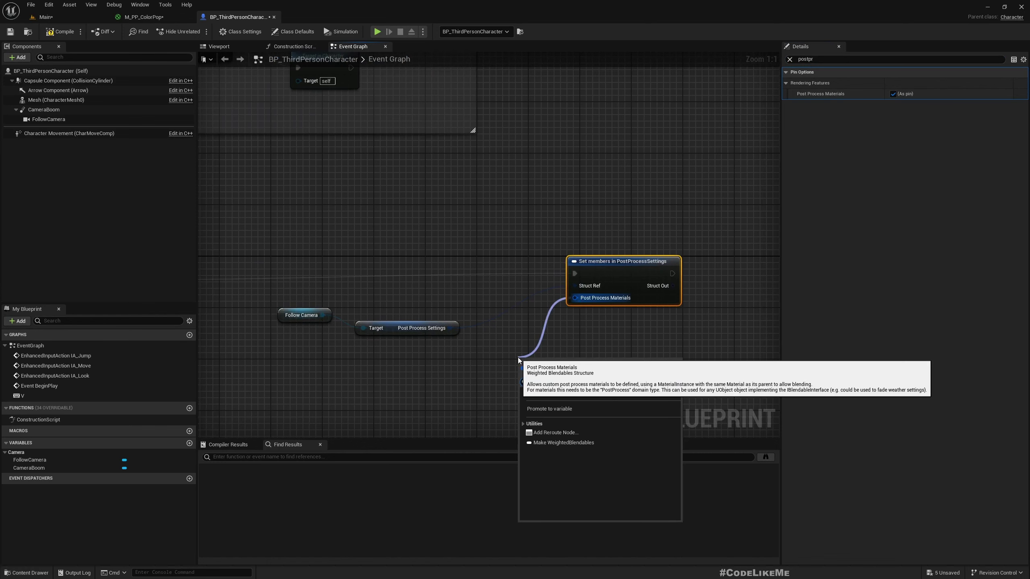
pyautogui.write('set')
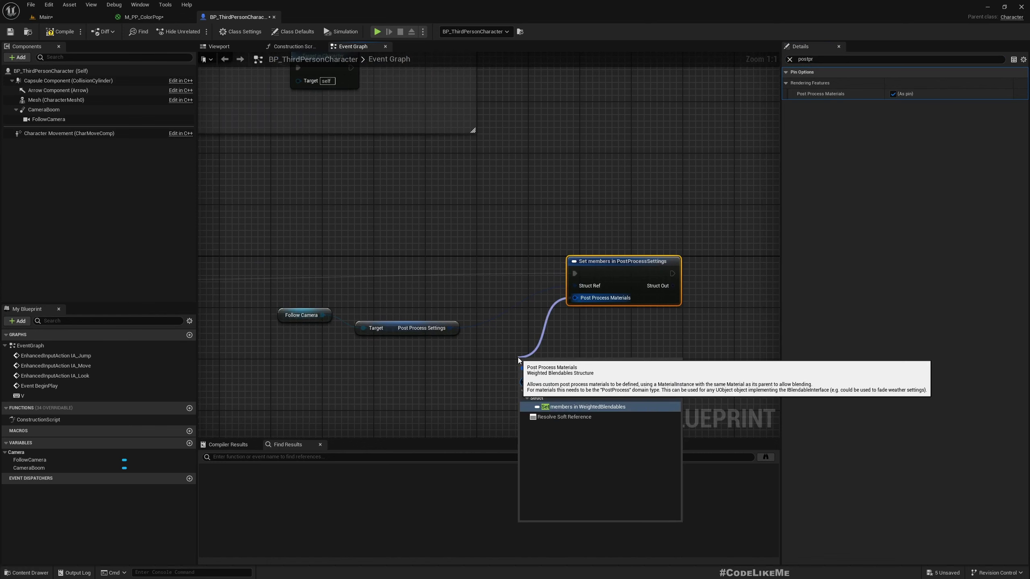
pyautogui.hotkey('ctrl', 'a')
pyautogui.write('make')
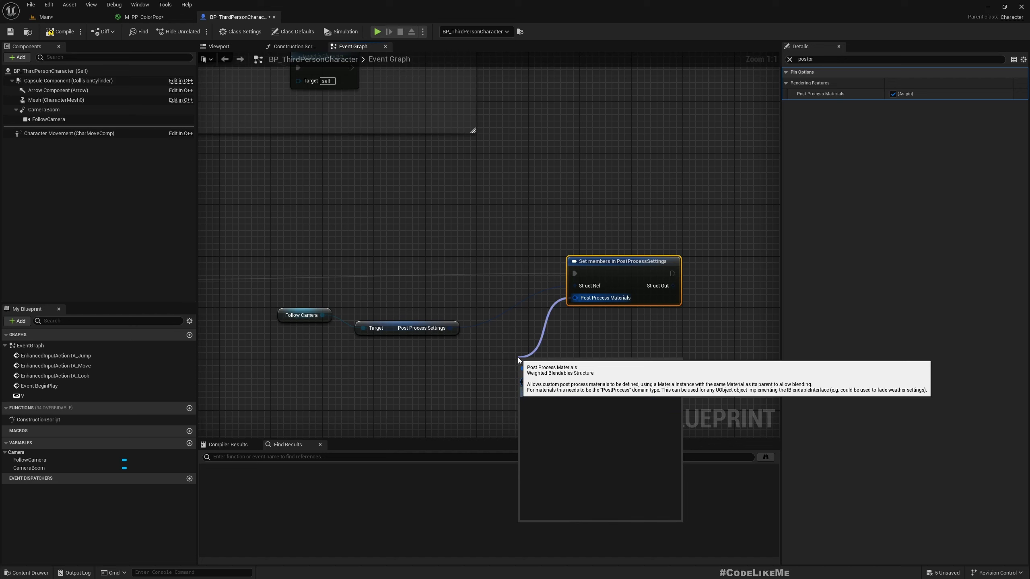
pyautogui.press('Escape')
# Step: Split the Post Process Materials struct pin and feed its array input from a Make Array node placed below Post Process Settings
pyautogui.rightClick(601, 301)
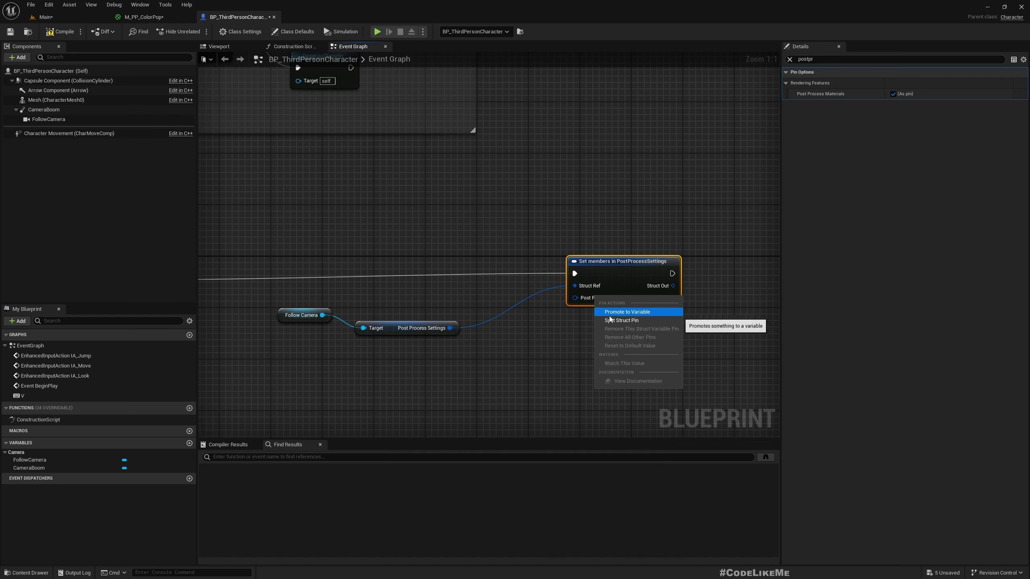
pyautogui.click(609, 327)
pyautogui.moveTo(575, 297); pyautogui.dragTo(533, 366)
pyautogui.write('make')
pyautogui.press('Return')
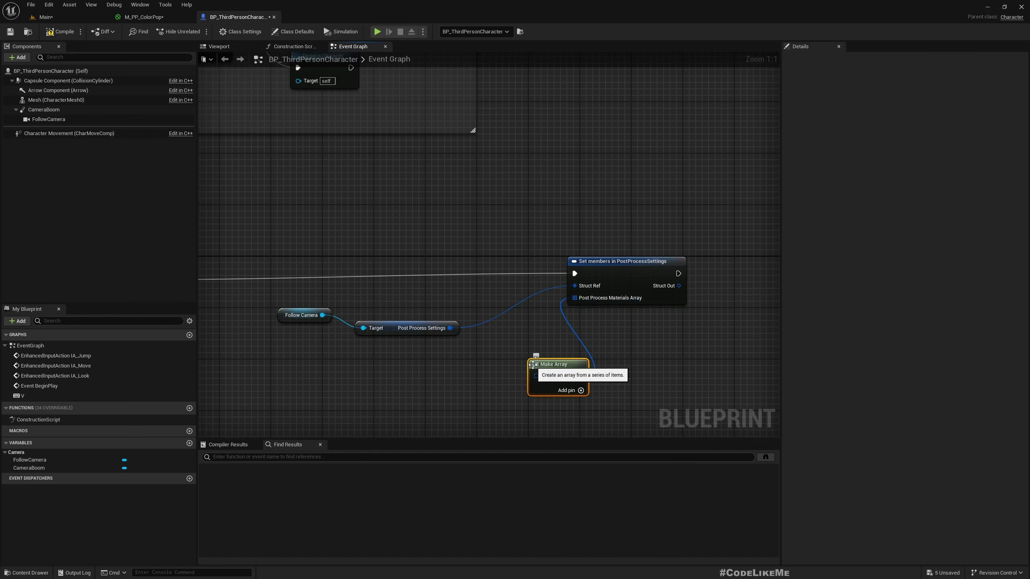
pyautogui.moveTo(546, 368); pyautogui.dragTo(424, 362)
# Step: Split the Make Array element pin, then set its Weight to 1.0 and its Object to M_PP_ColorPop
pyautogui.rightClick(414, 370)
pyautogui.click(442, 394)
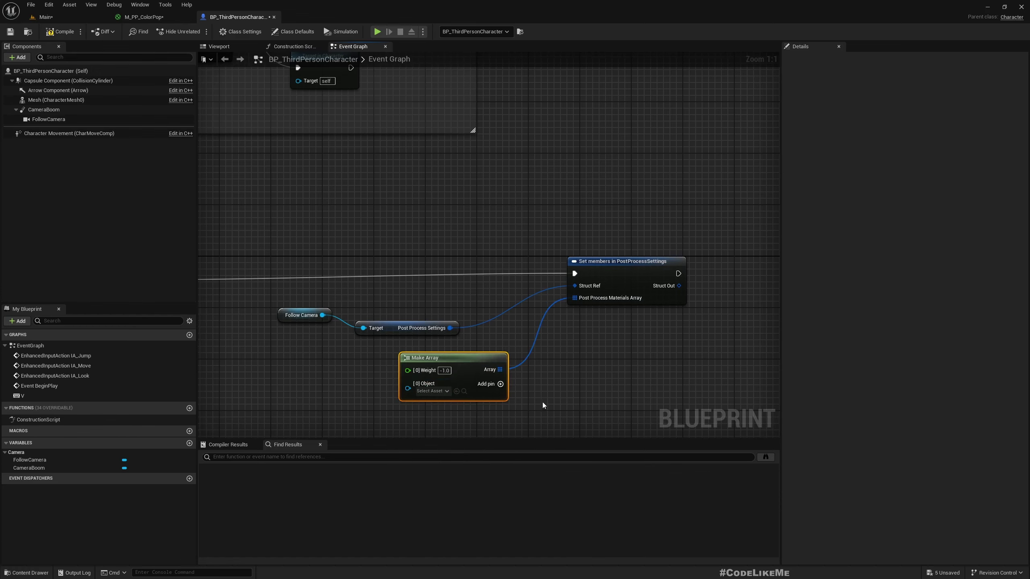
pyautogui.moveTo(533, 395); pyautogui.dragTo(604, 338, button='right')
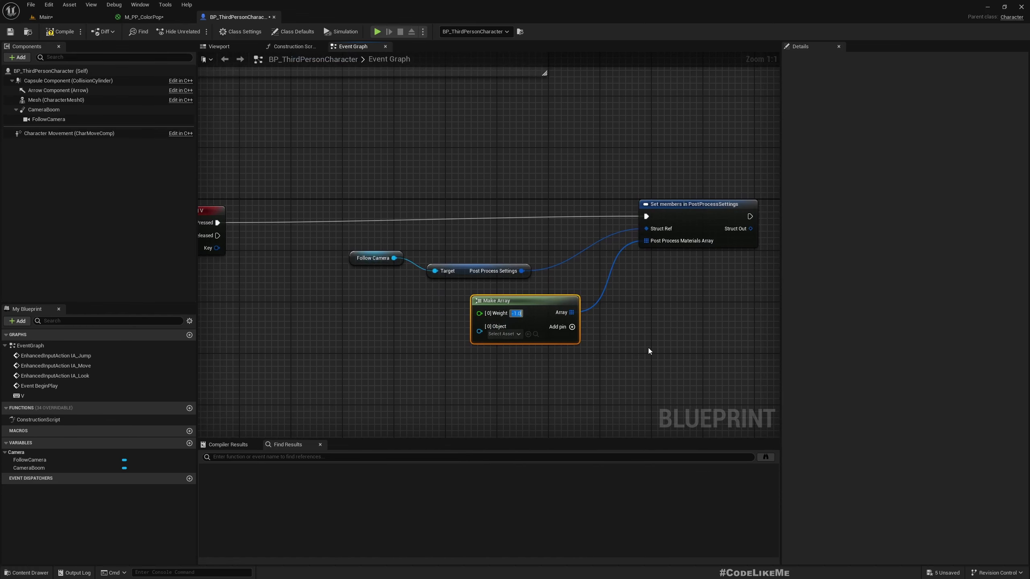
pyautogui.click(501, 335)
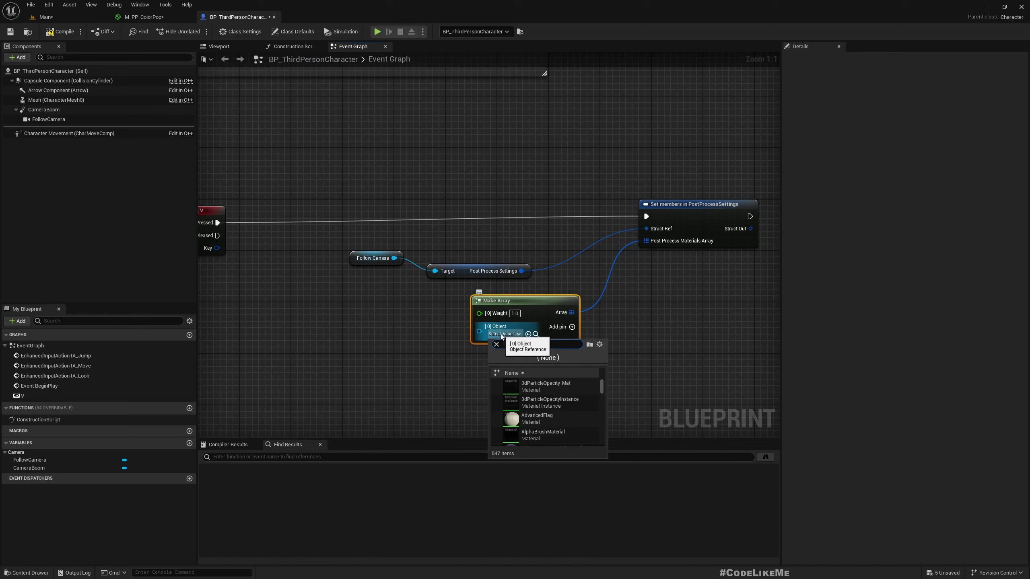
pyautogui.click(525, 386)
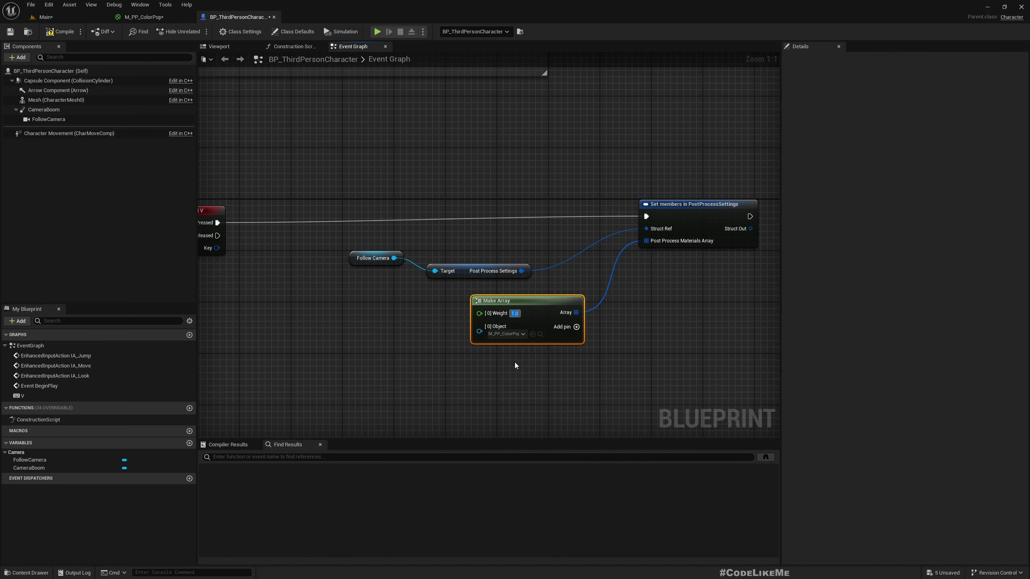
pyautogui.moveTo(531, 302); pyautogui.dragTo(479, 302)
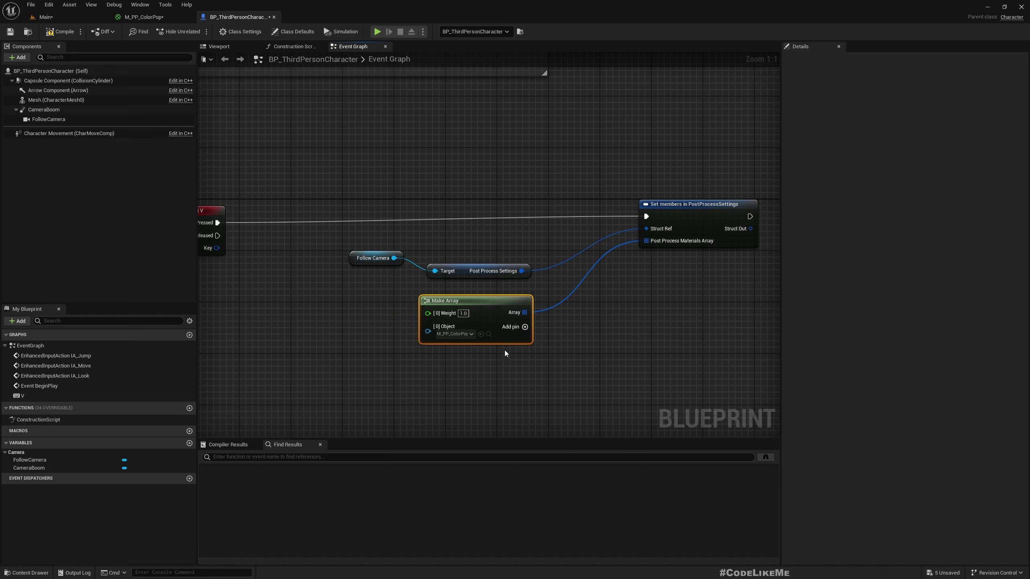
# Step: Play-test the V key's color pop effect in the Main level and return to the BP_ThirdPersonCharacter graph
pyautogui.moveTo(254, 132); pyautogui.dragTo(281, 140, button='right')
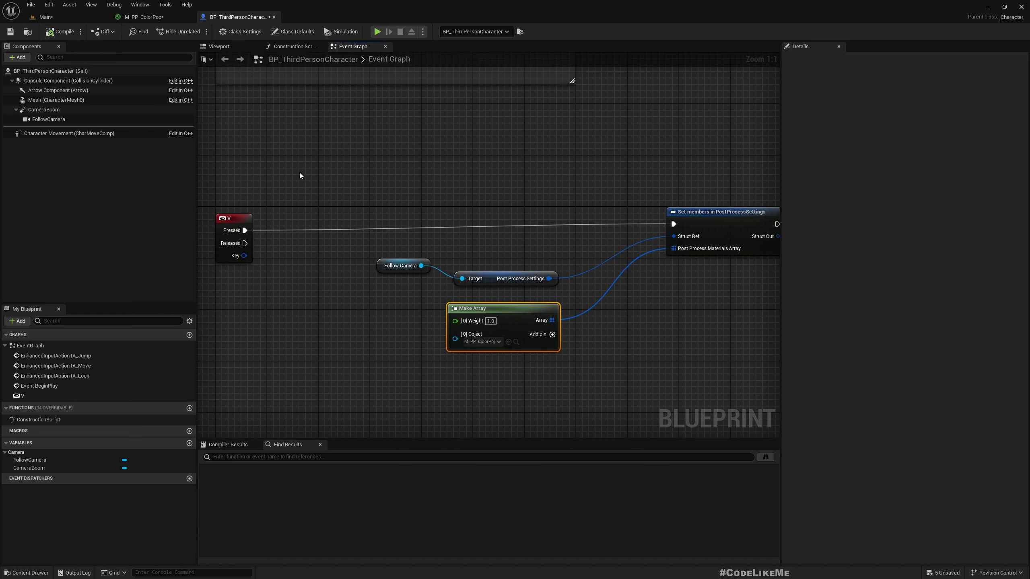
pyautogui.moveTo(299, 175); pyautogui.dragTo(318, 187, button='right')
pyautogui.click(58, 15)
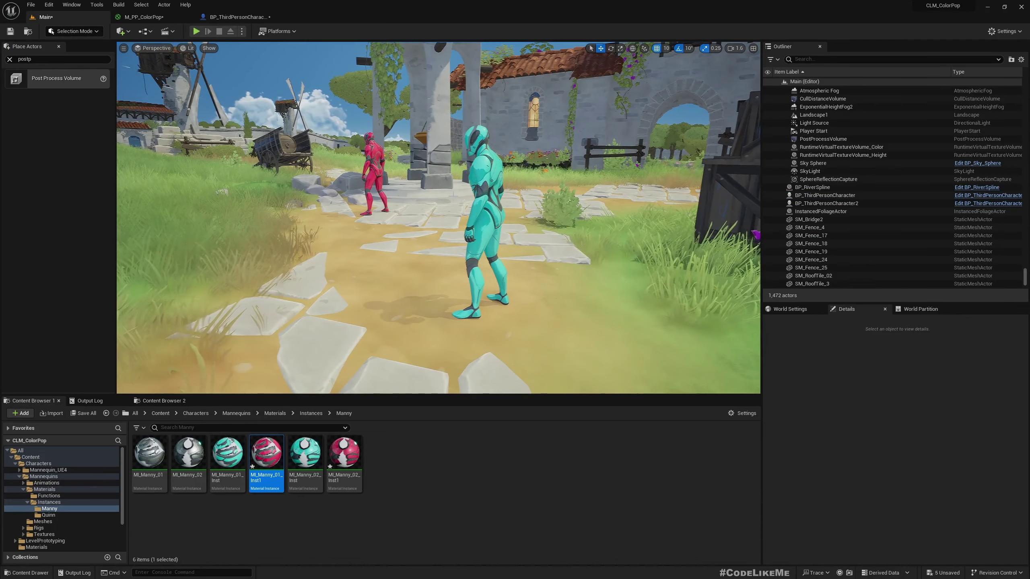
pyautogui.hotkey('alt', 'p')
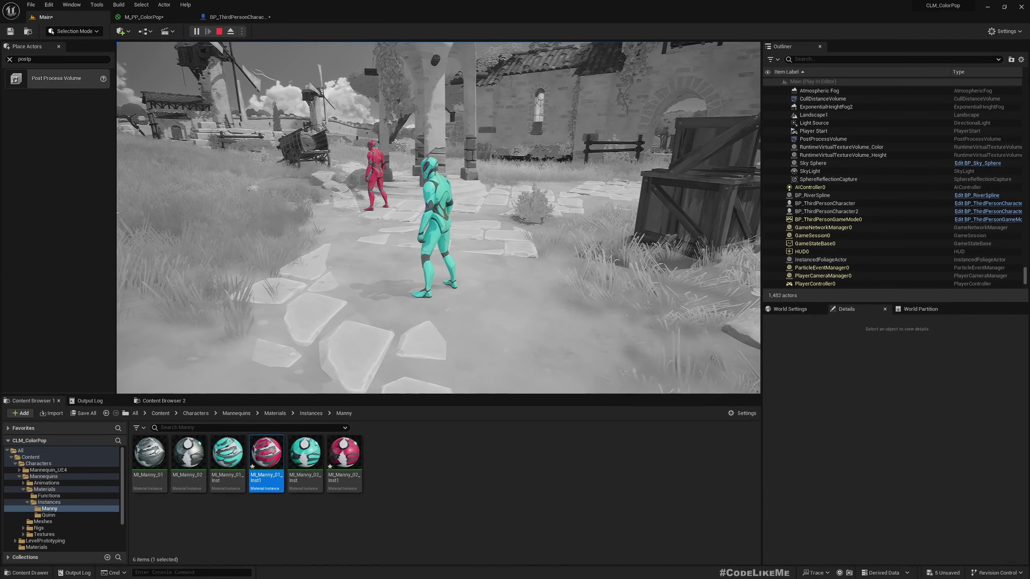
pyautogui.press('Escape')
pyautogui.click(237, 16)
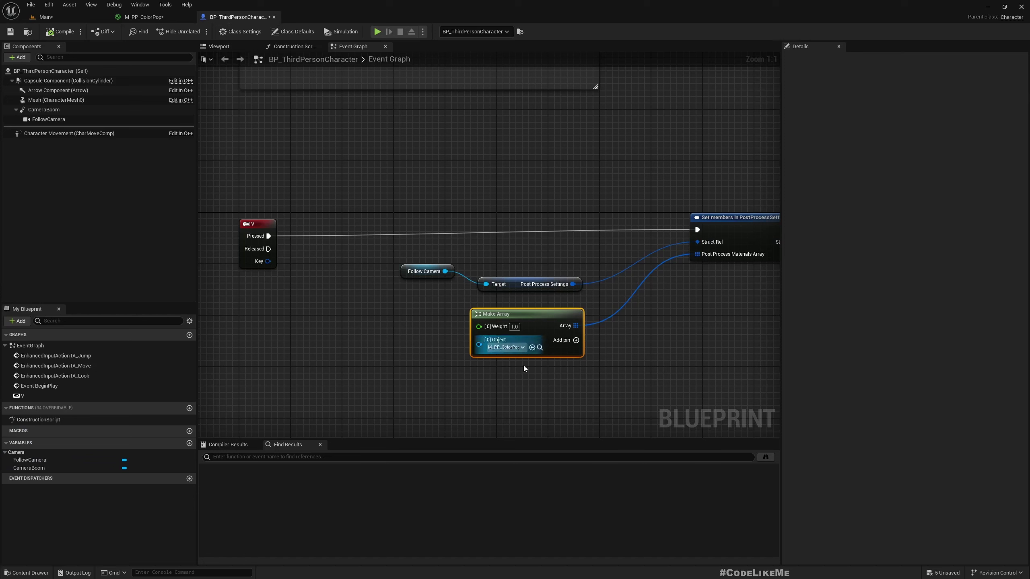
# Step: Insert a Flip Flop node between the V event's Pressed output and the Set members node
pyautogui.moveTo(269, 236); pyautogui.dragTo(359, 235)
pyautogui.write('flip')
pyautogui.press('Return')
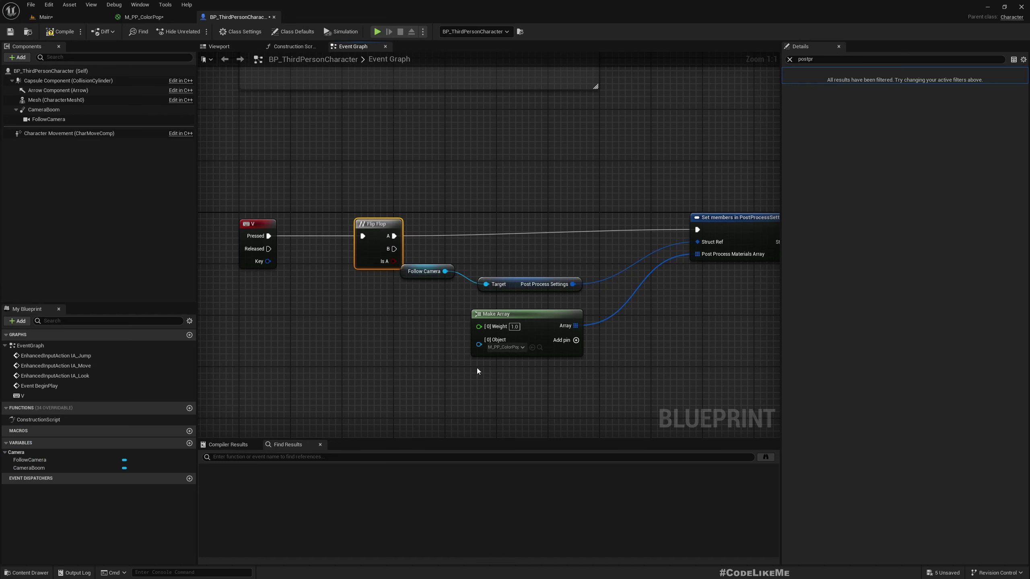
# Step: Duplicate the Set members in PostProcessSettings node and place the copy below the original
pyautogui.moveTo(530, 329); pyautogui.dragTo(412, 243, button='right')
pyautogui.click(595, 164)
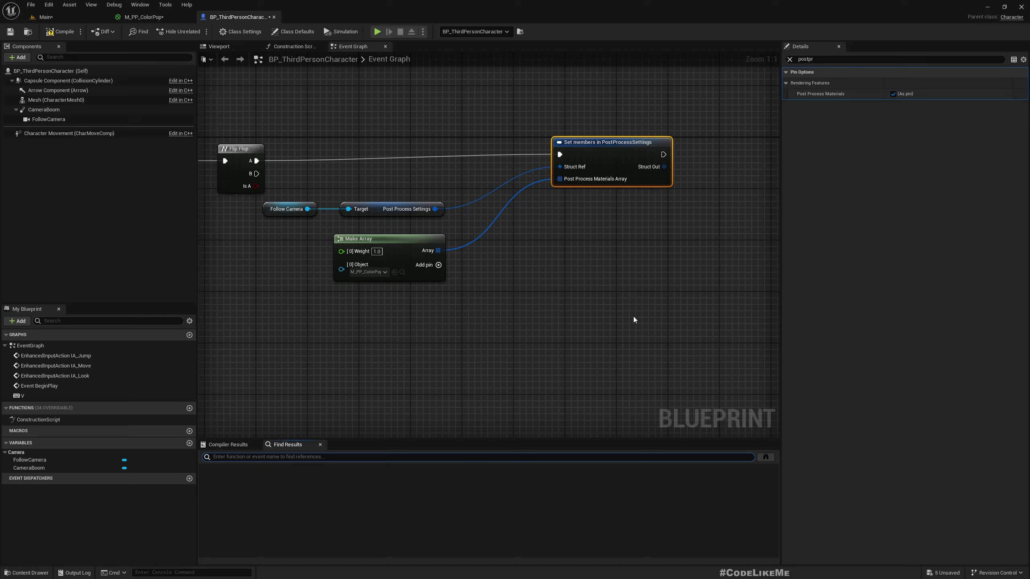
pyautogui.moveTo(635, 319); pyautogui.dragTo(585, 313, button='right')
pyautogui.hotkey('ctrl', 'c')
pyautogui.hotkey('ctrl', 'v')
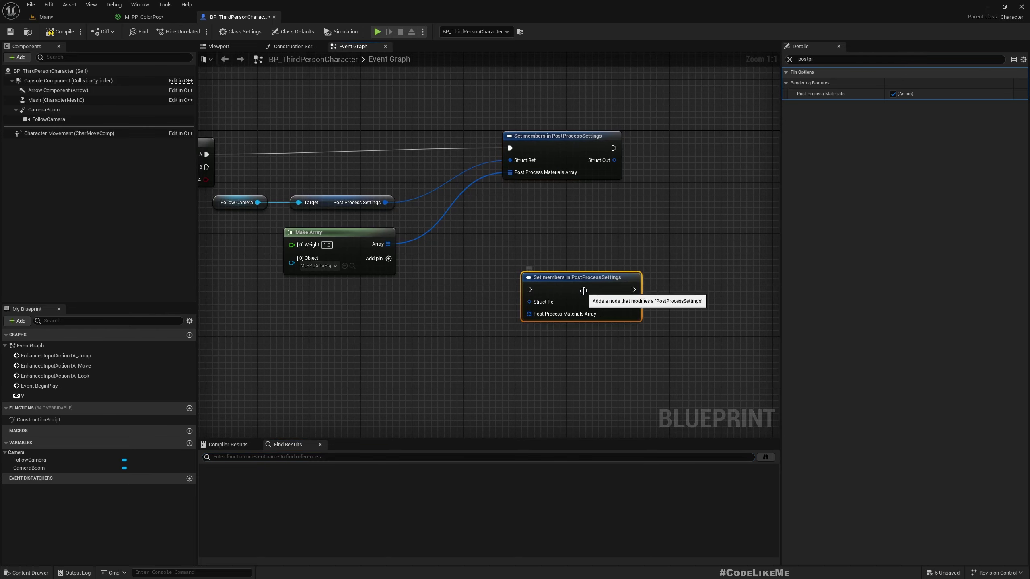
pyautogui.moveTo(528, 275); pyautogui.dragTo(504, 283)
# Step: Connect the camera's Post Process Settings to the copied node's Struct Ref and Flip Flop output B to its execution input
pyautogui.moveTo(386, 203); pyautogui.dragTo(505, 306)
pyautogui.moveTo(457, 312); pyautogui.dragTo(545, 324, button='right')
pyautogui.moveTo(297, 180); pyautogui.dragTo(591, 308)
pyautogui.moveTo(519, 329); pyautogui.dragTo(524, 313, button='right')
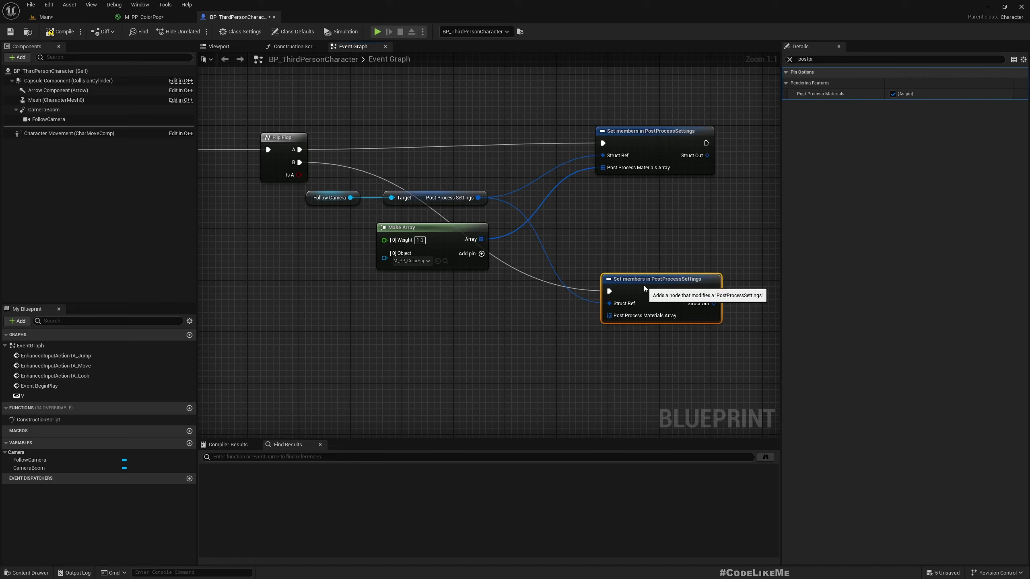
pyautogui.moveTo(624, 262); pyautogui.dragTo(556, 250, button='right')
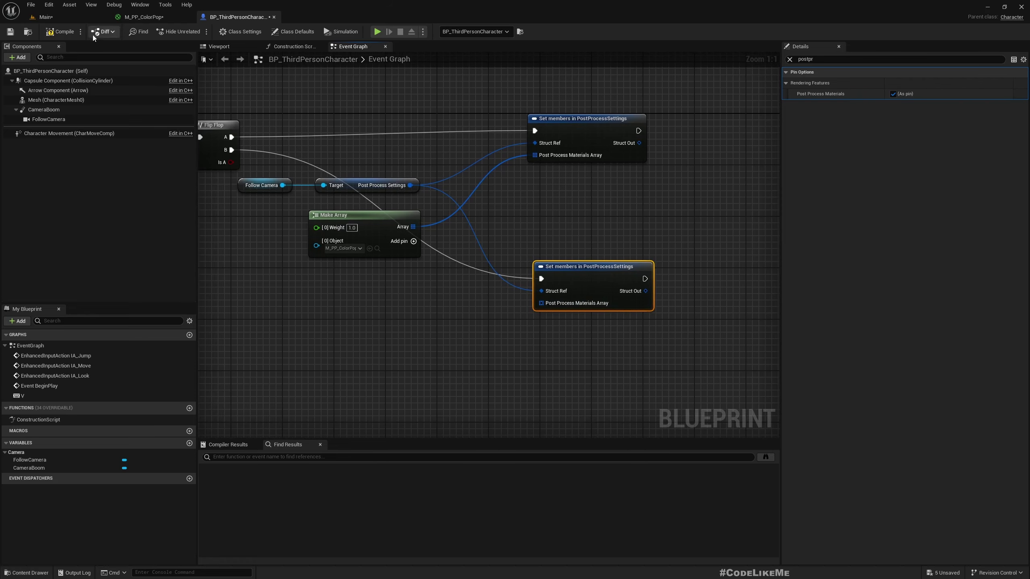
# Step: Play-test the Main level in fullscreen and toggle the color pop effect while moving the character
pyautogui.click(62, 17)
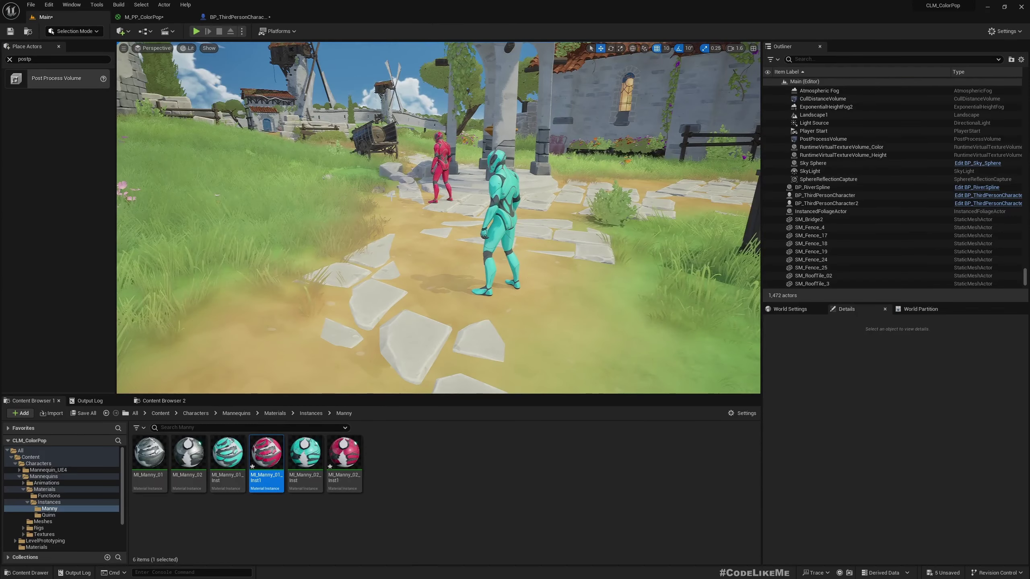
pyautogui.press('F11')
pyautogui.hotkey('alt', 'p')
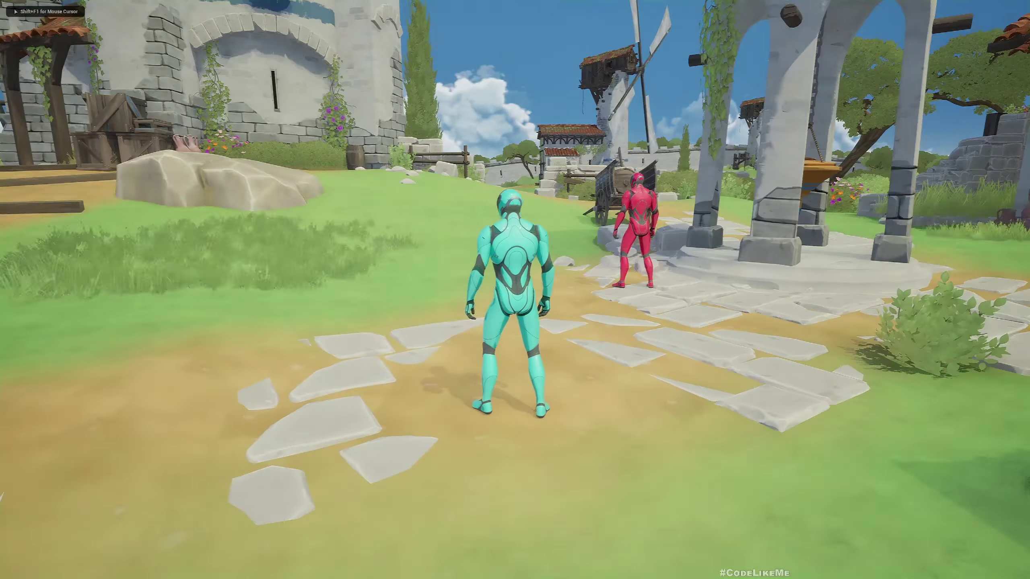
pyautogui.press('1')
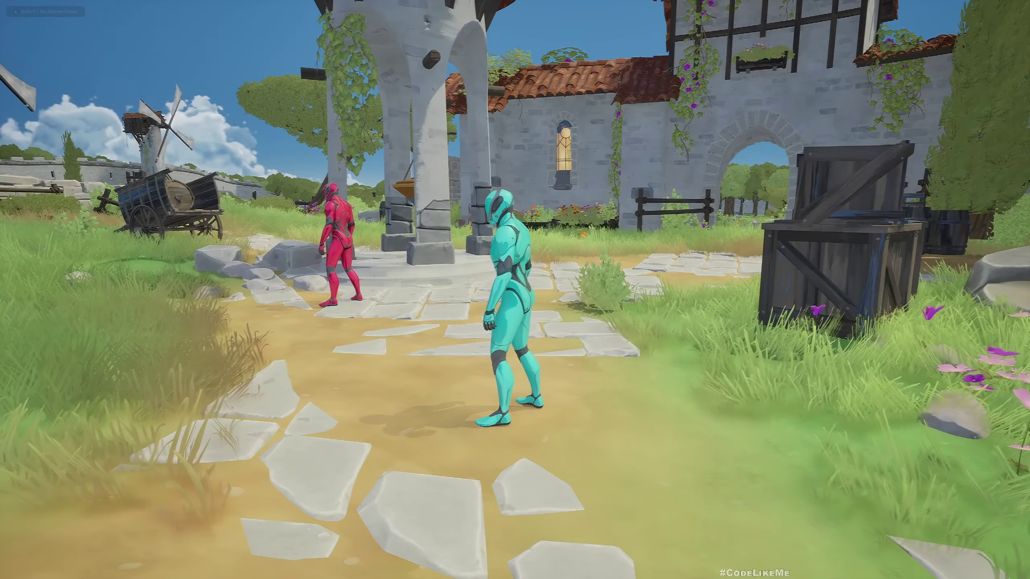
pyautogui.press('s')
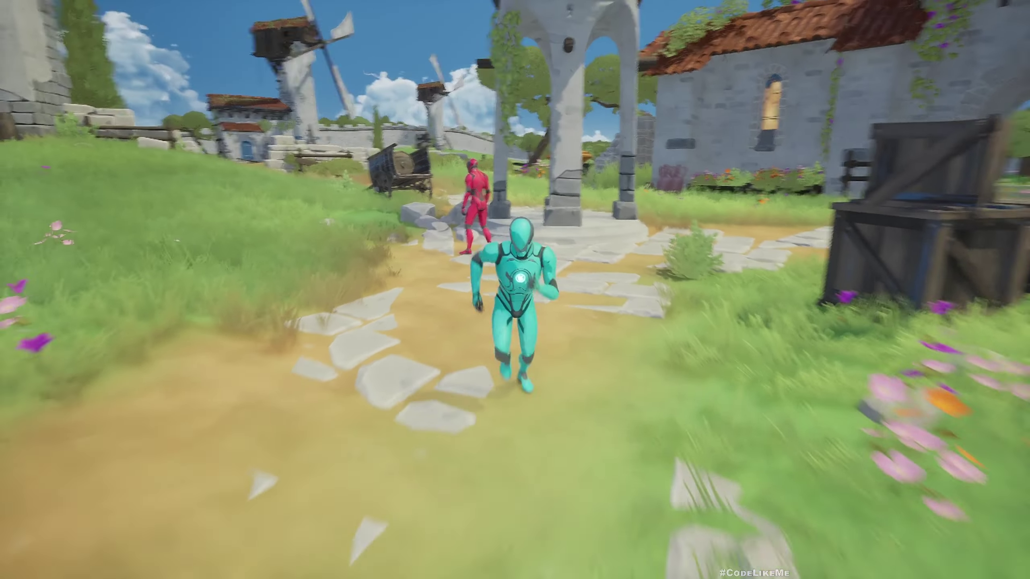
pyautogui.press('w')
pyautogui.press('1')
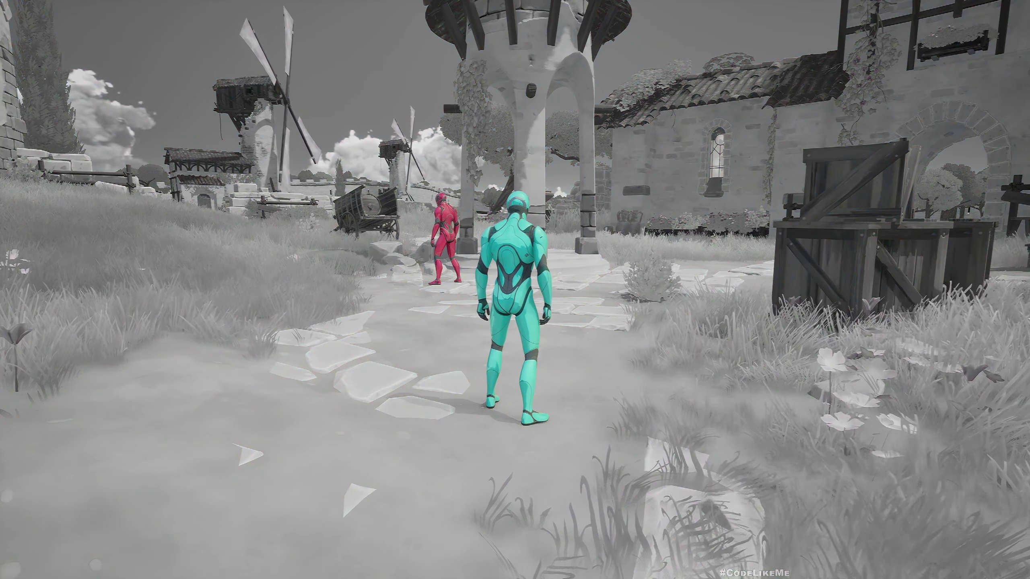
# Step: Run the character around the crates and well to inspect the color pop effect from different positions
pyautogui.press('d')
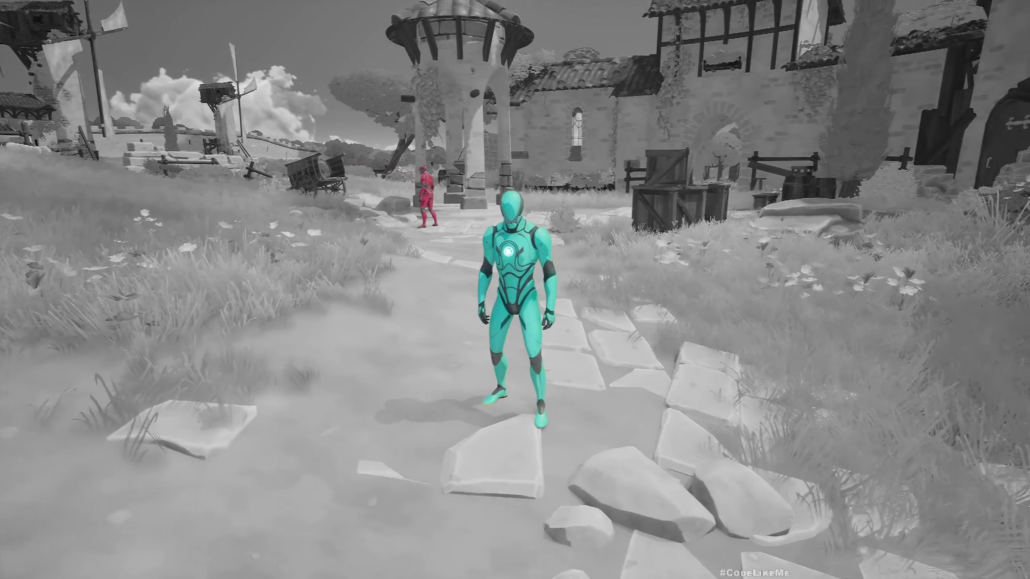
pyautogui.press('w')
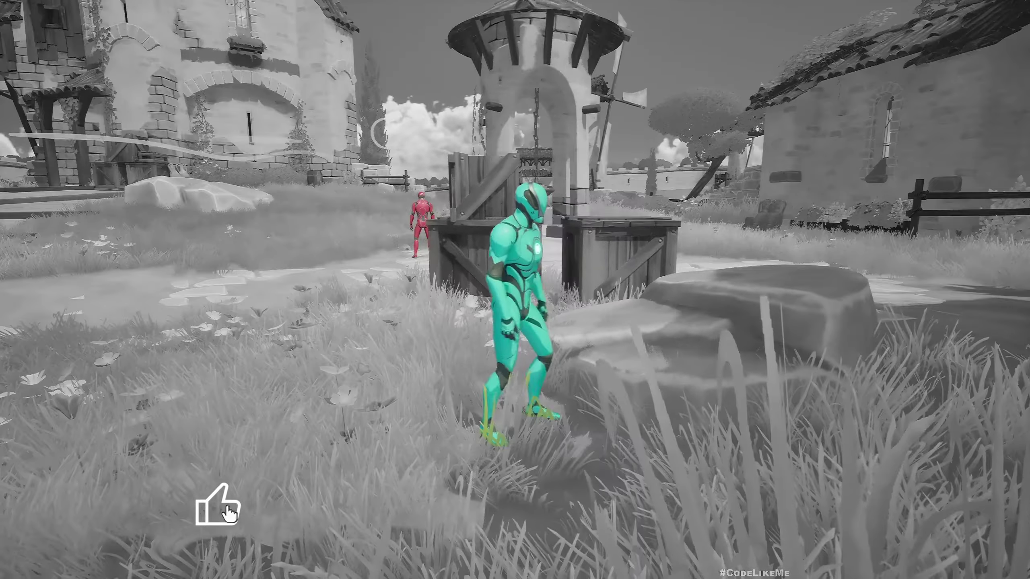
pyautogui.press('s')
pyautogui.press('d')
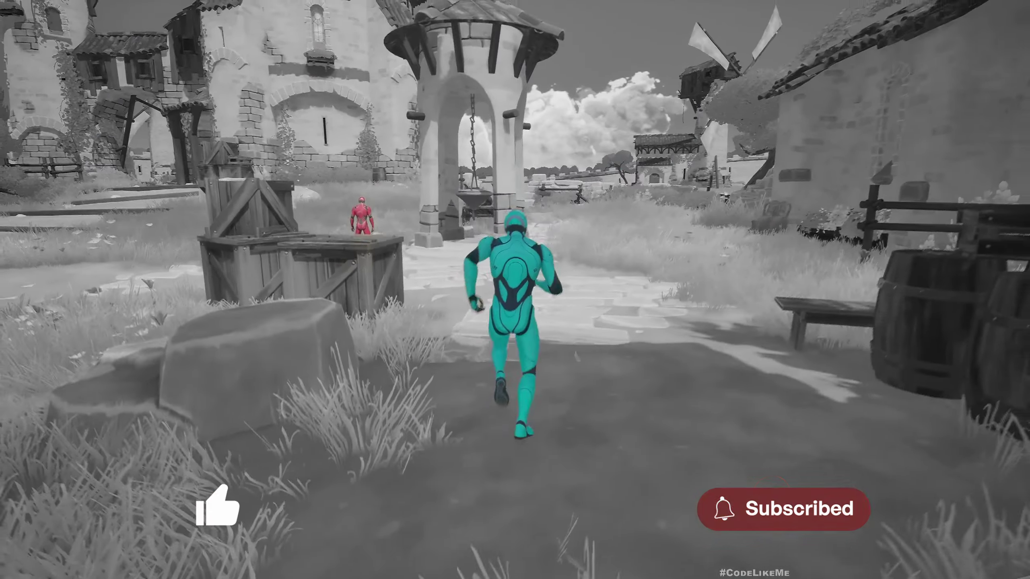
pyautogui.press('w')
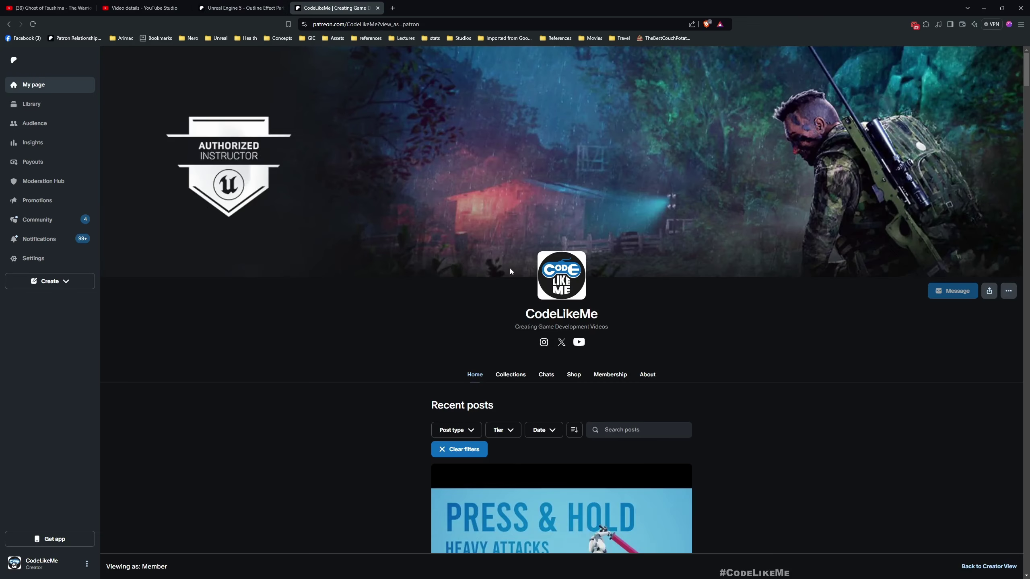
pyautogui.scroll(-10, 527, 301)
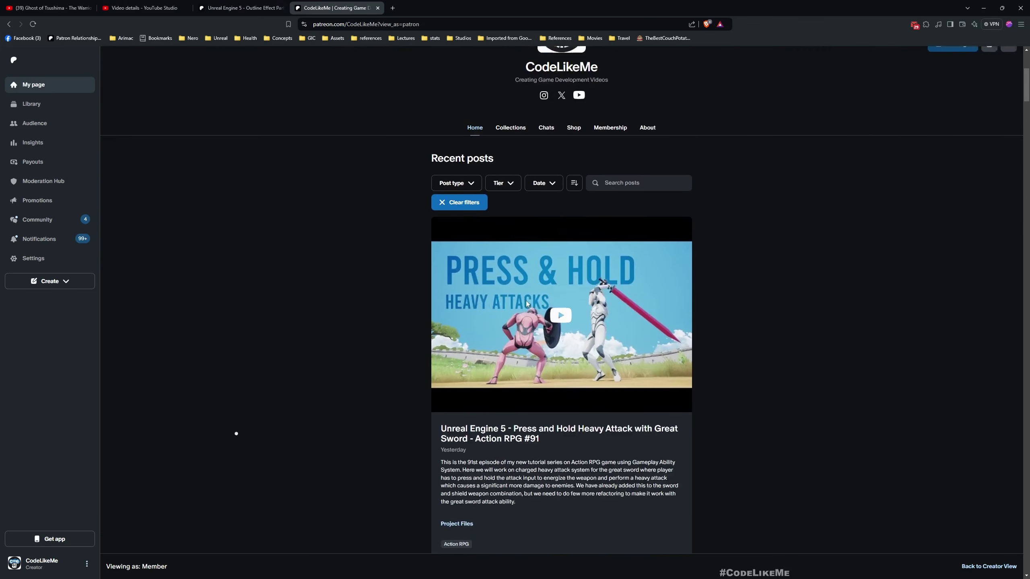
pyautogui.scroll(-20, 525, 304)
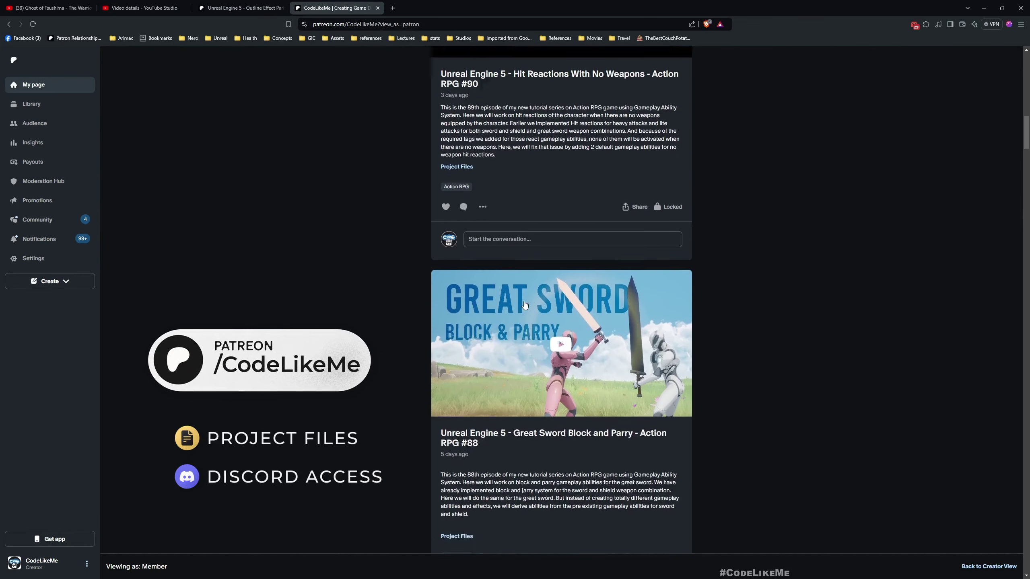
# Step: Browse the CodeLikeMe Patreon page in the web browser, examining the tutorial and project file posts and loading older ones
pyautogui.scroll(-20, 524, 305)
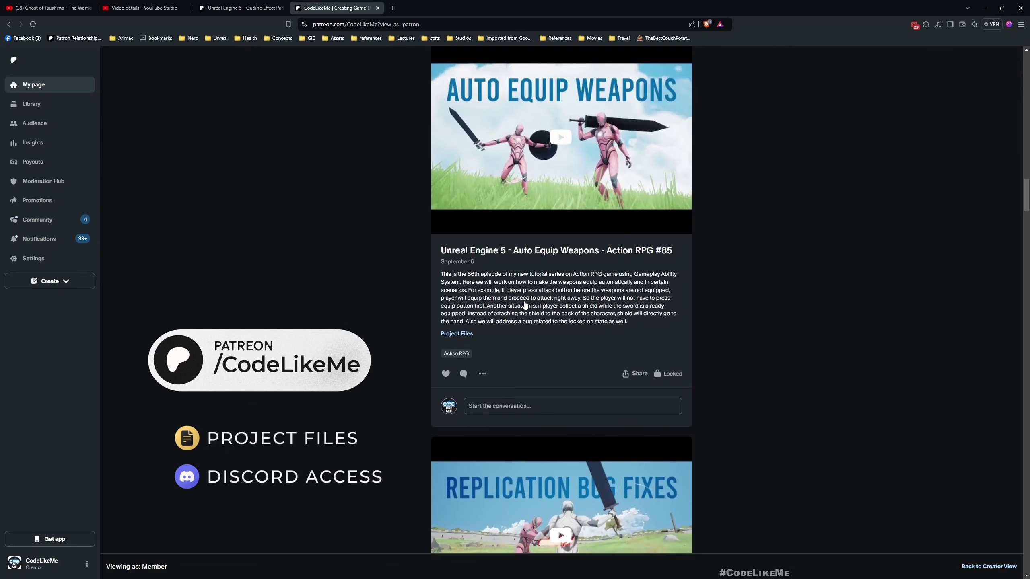
pyautogui.scroll(-20, 522, 309)
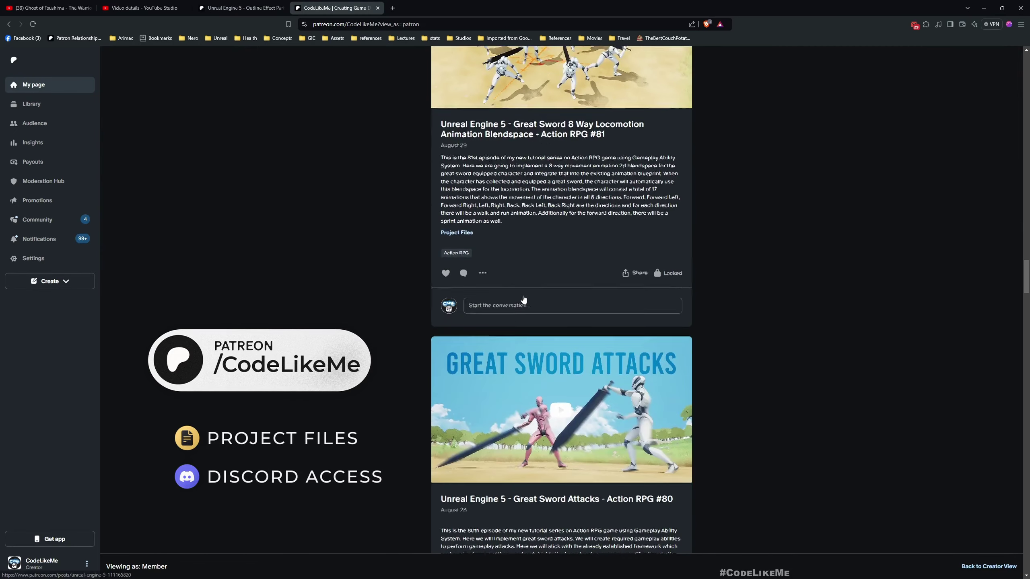
pyautogui.scroll(-20, 524, 297)
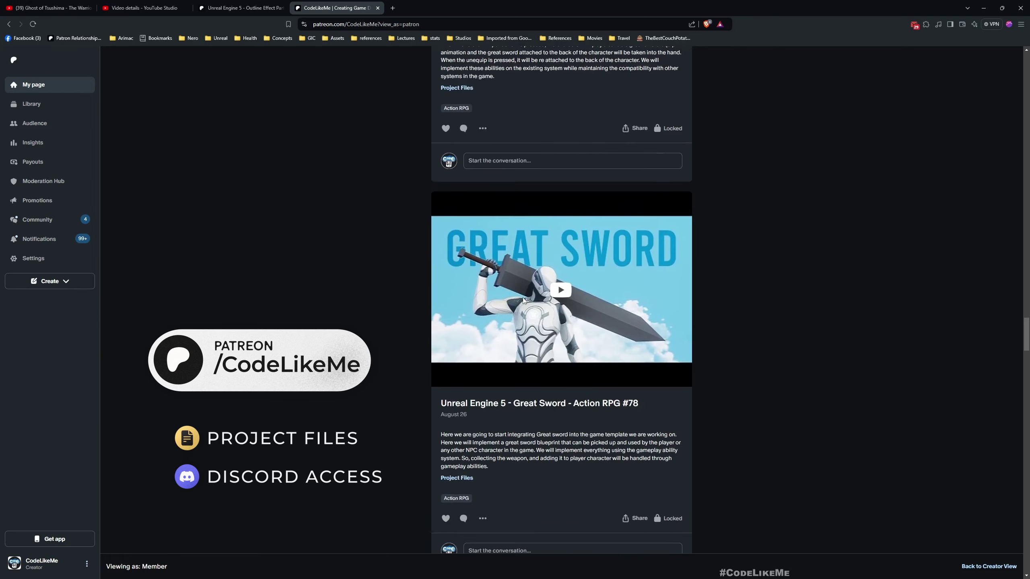
pyautogui.scroll(-20, 523, 301)
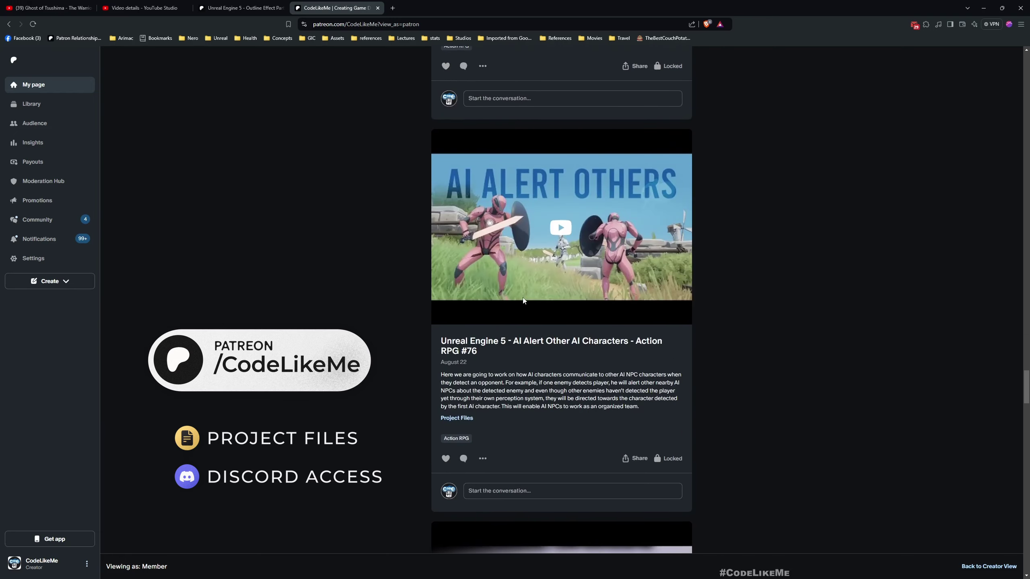
pyautogui.scroll(-20, 523, 301)
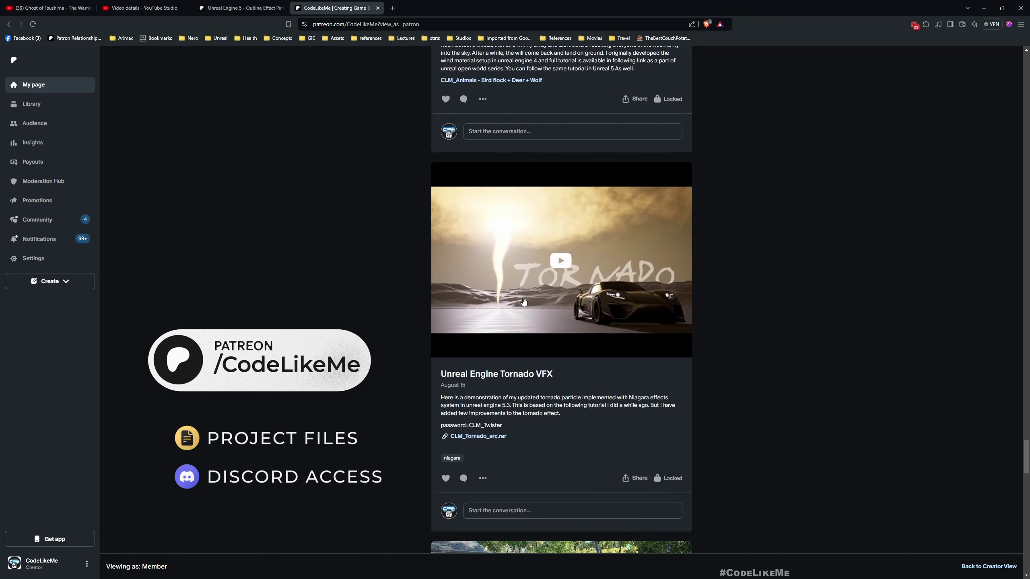
pyautogui.scroll(-20, 523, 302)
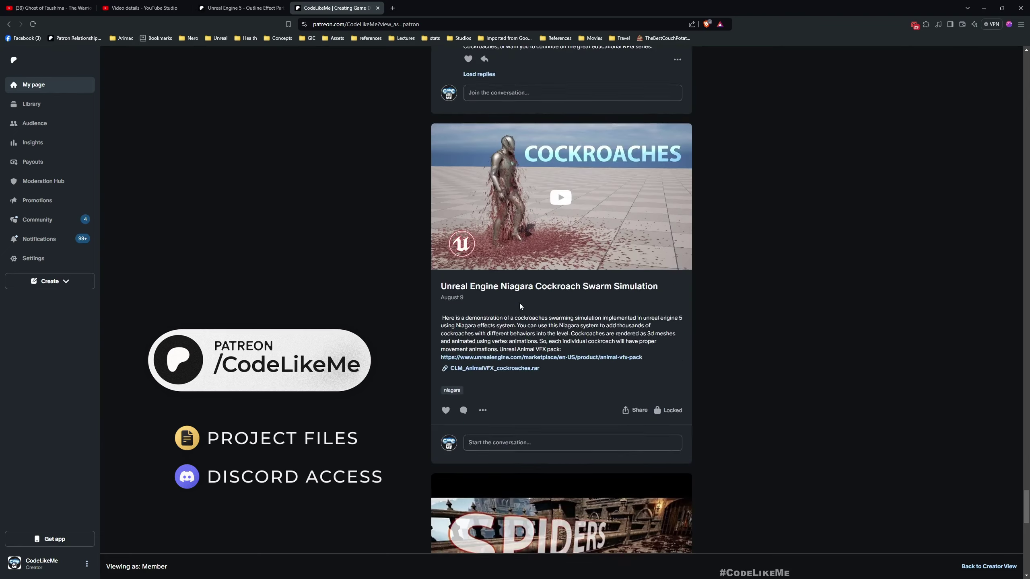
pyautogui.scroll(-12, 520, 306)
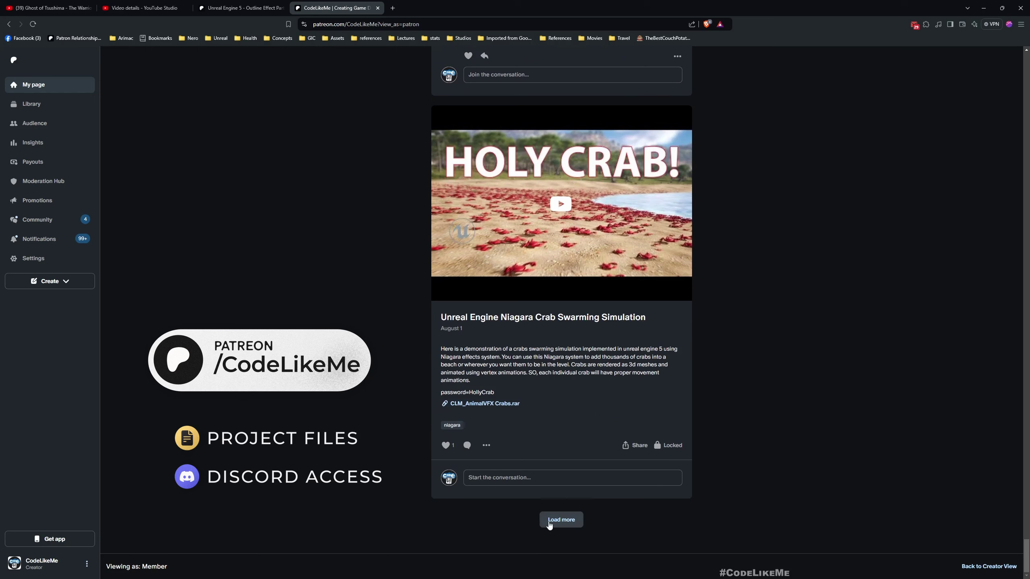
pyautogui.scroll(-14, 476, 373)
pyautogui.scroll(-15, 477, 372)
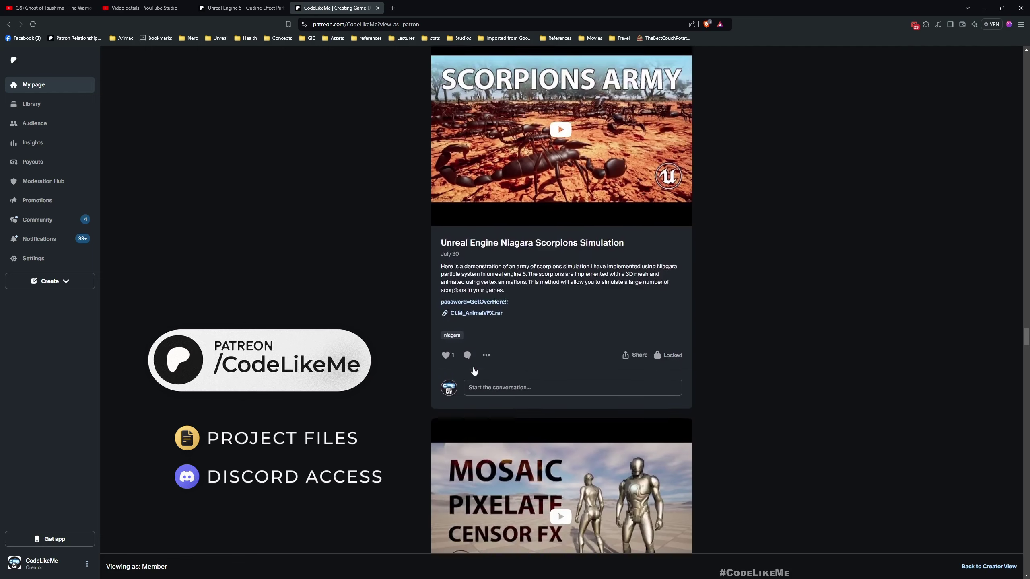
pyautogui.scroll(-15, 472, 379)
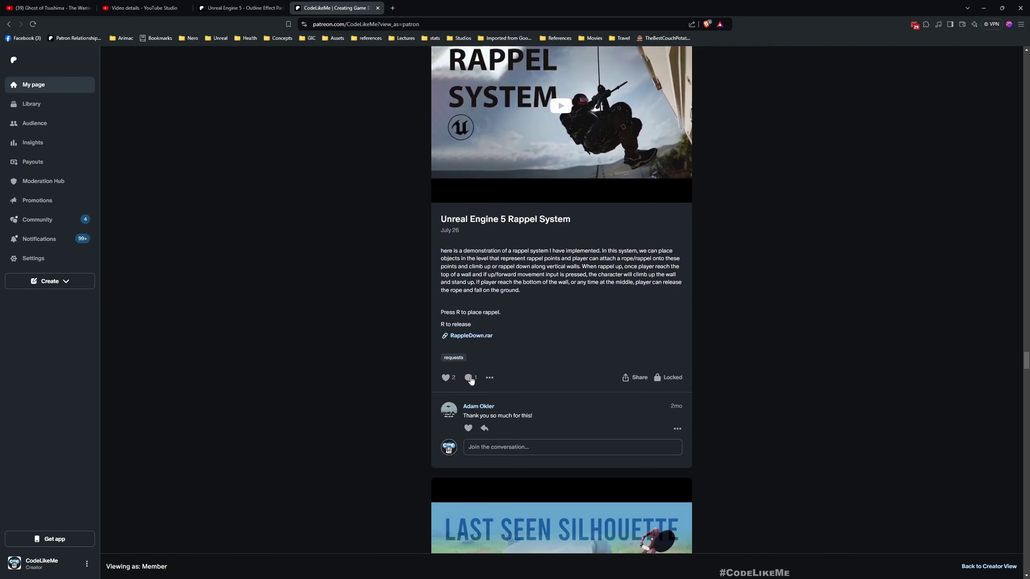
pyautogui.scroll(-1, 472, 381)
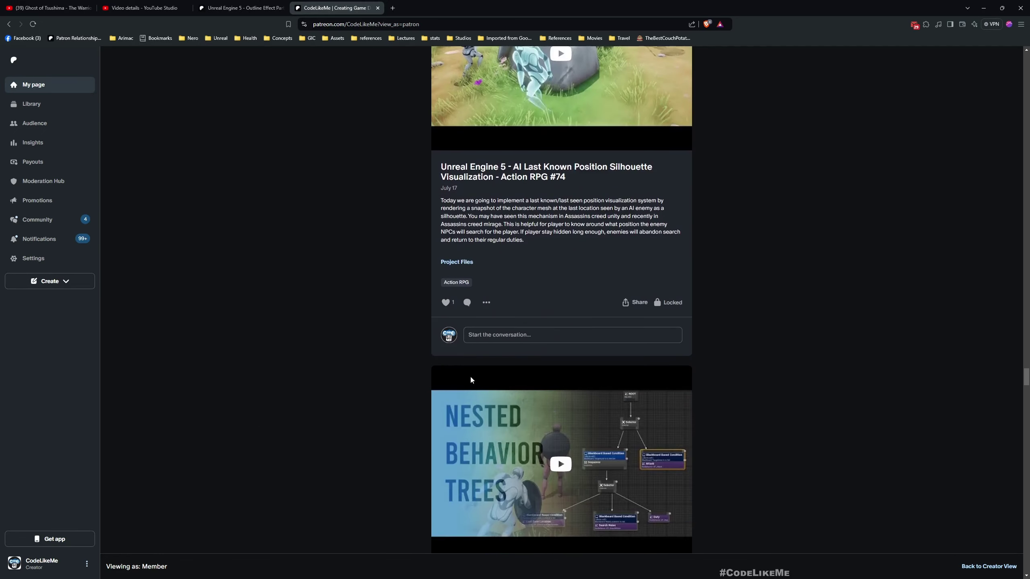